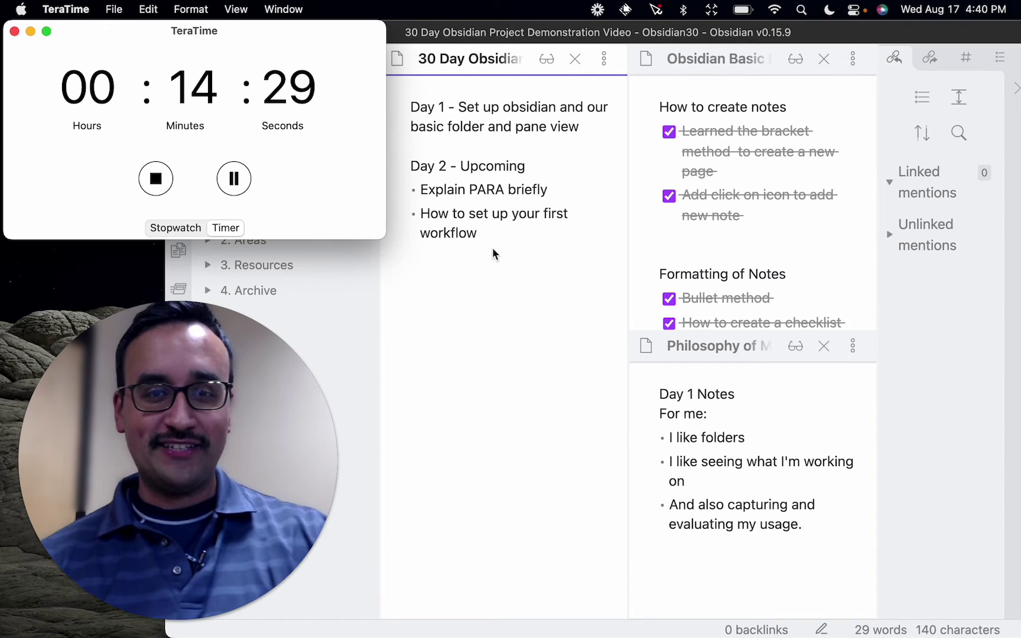
# Step: Narrow the Obsidian window to uncover the timer, and close the Philosophy of My Note taking and Obsidian Basic Elements to Know panes
pyautogui.click(493, 253)
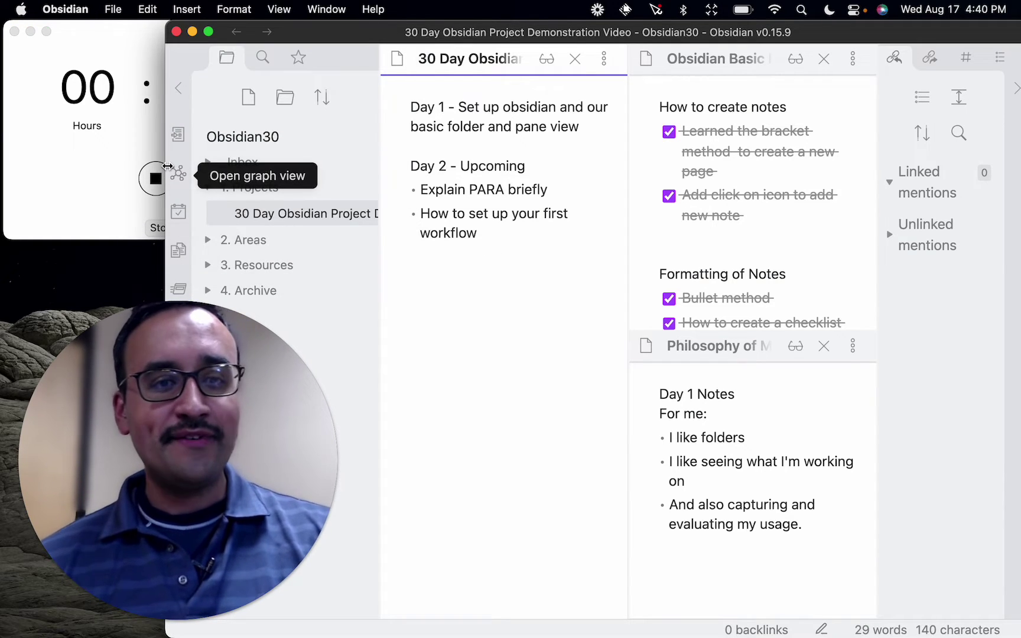
pyautogui.moveTo(167, 166); pyautogui.dragTo(316, 136)
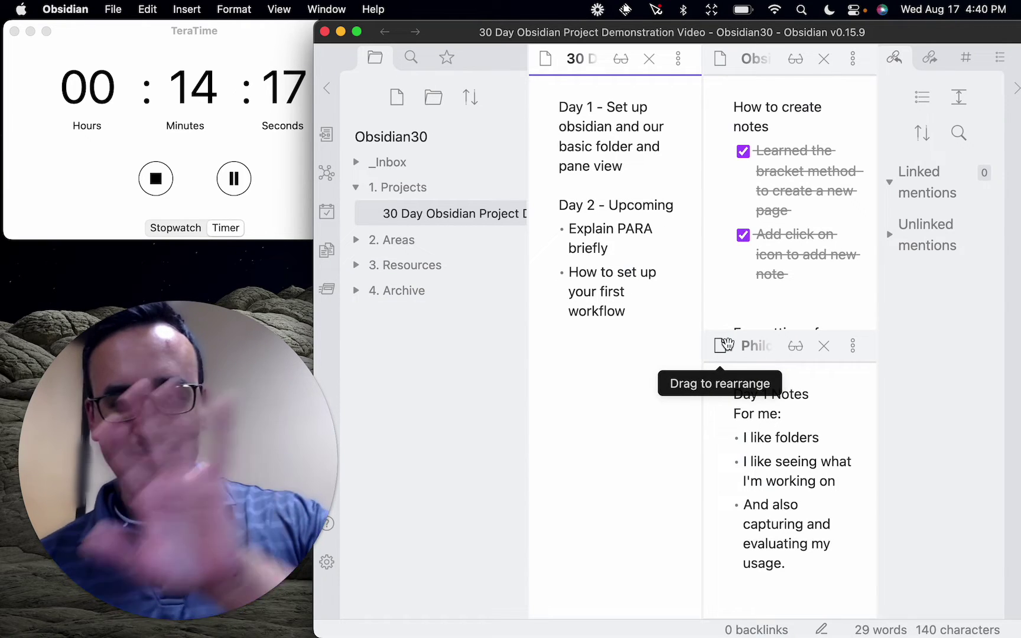
pyautogui.click(751, 444)
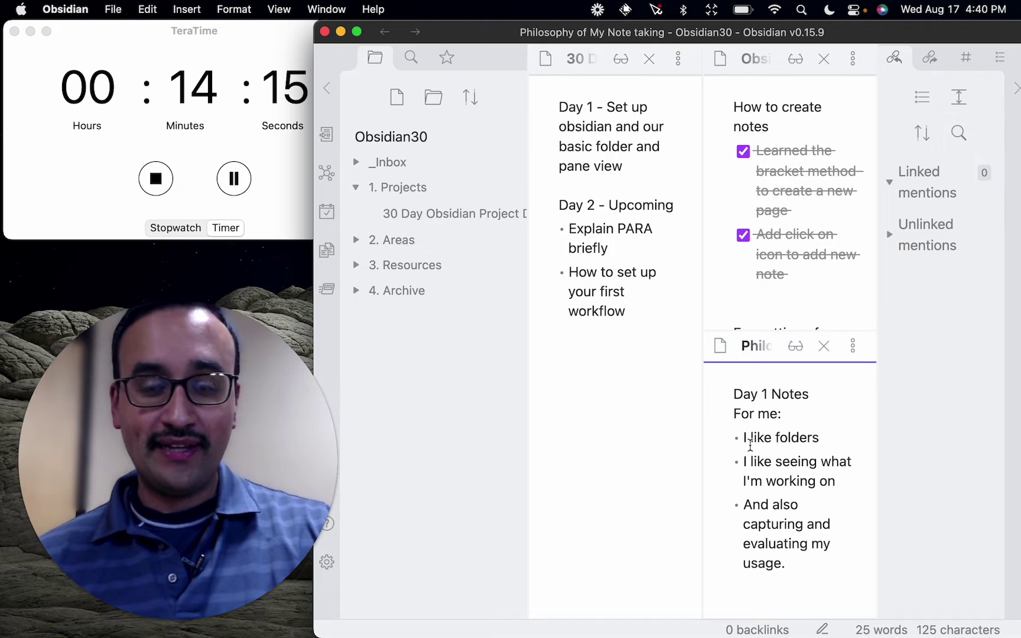
pyautogui.press('super+w')
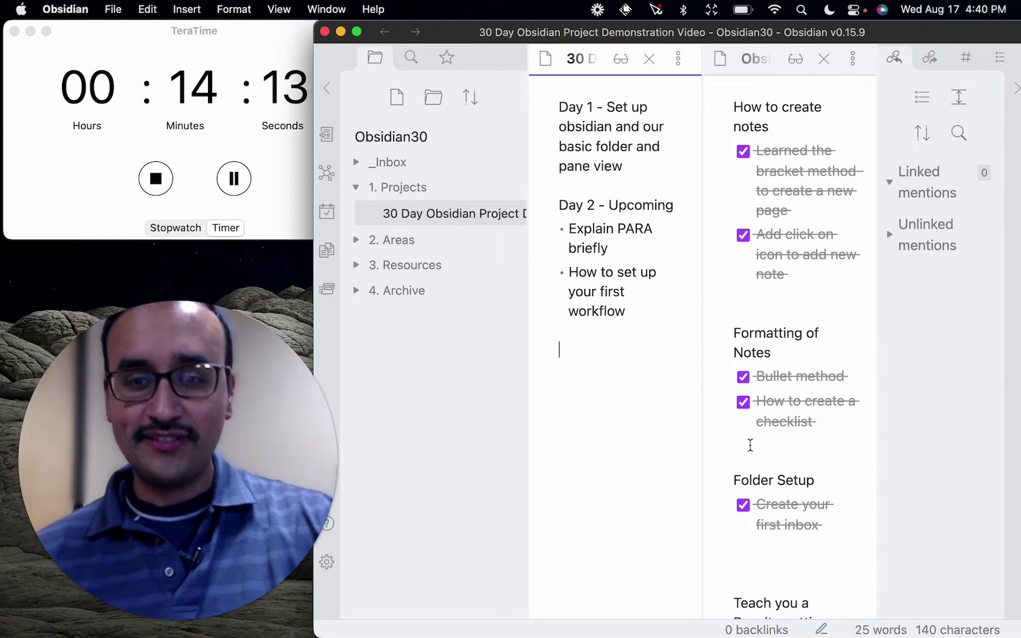
pyautogui.click(757, 255)
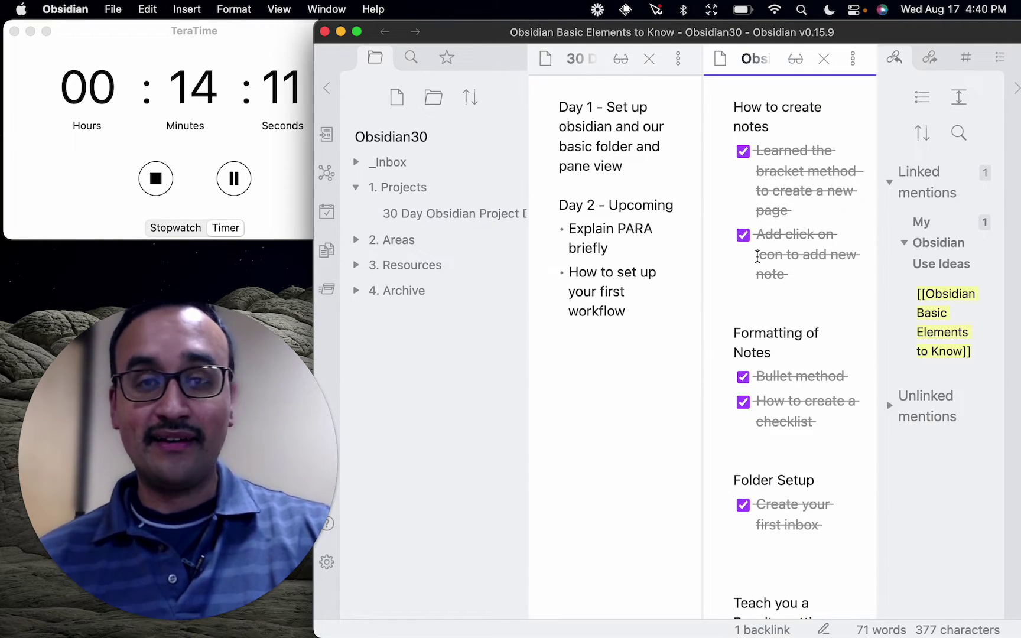
pyautogui.press('super+w')
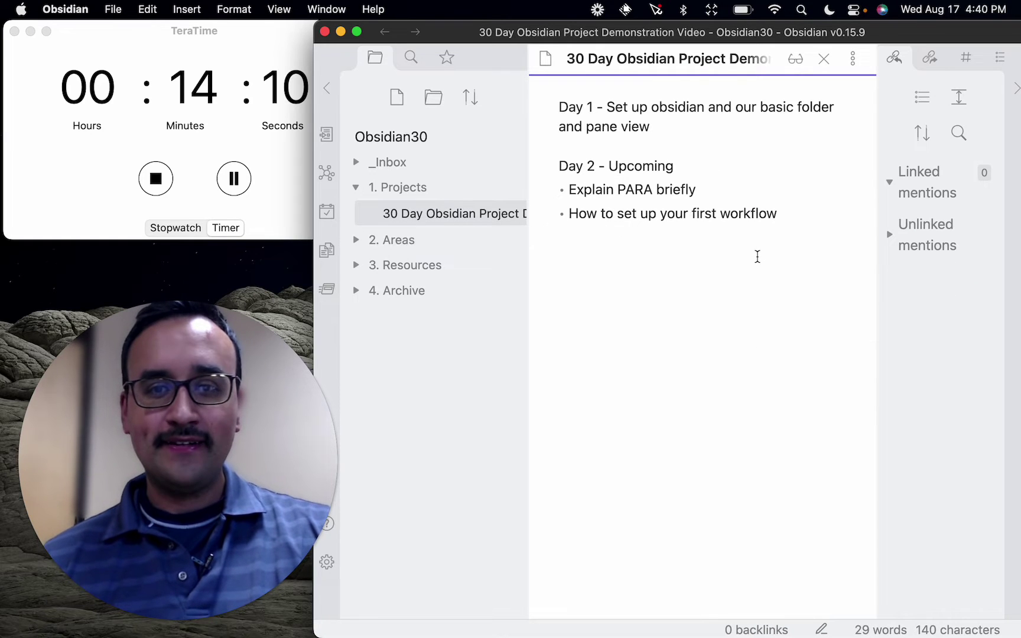
pyautogui.click(758, 256)
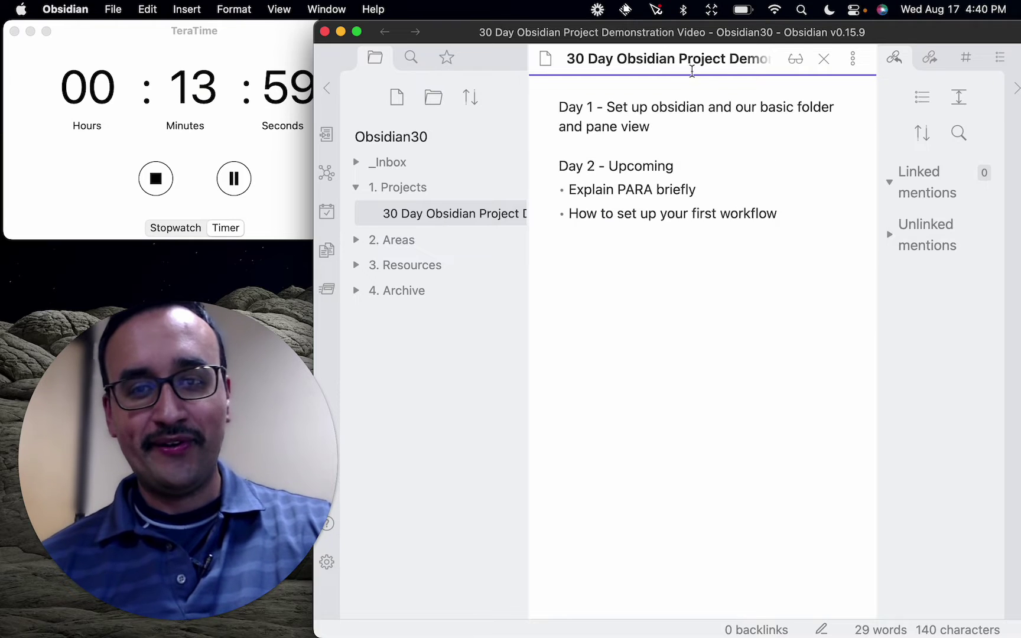
# Step: Create a new note titled "Project List" in the 1. Projects folder
pyautogui.click(412, 193)
pyautogui.rightClick(414, 194)
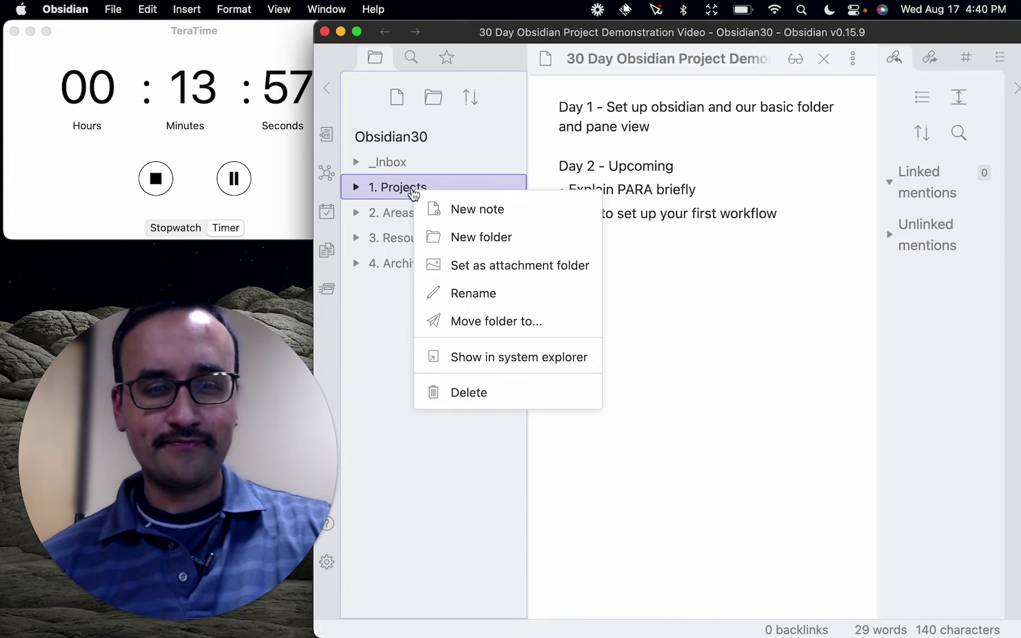
pyautogui.click(490, 211)
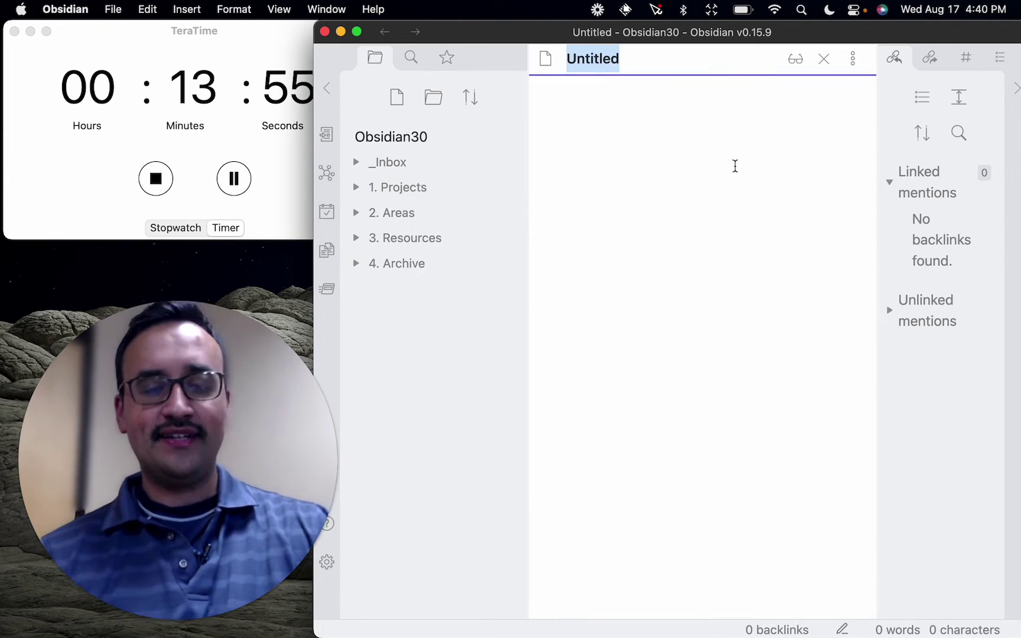
pyautogui.write('Project List')
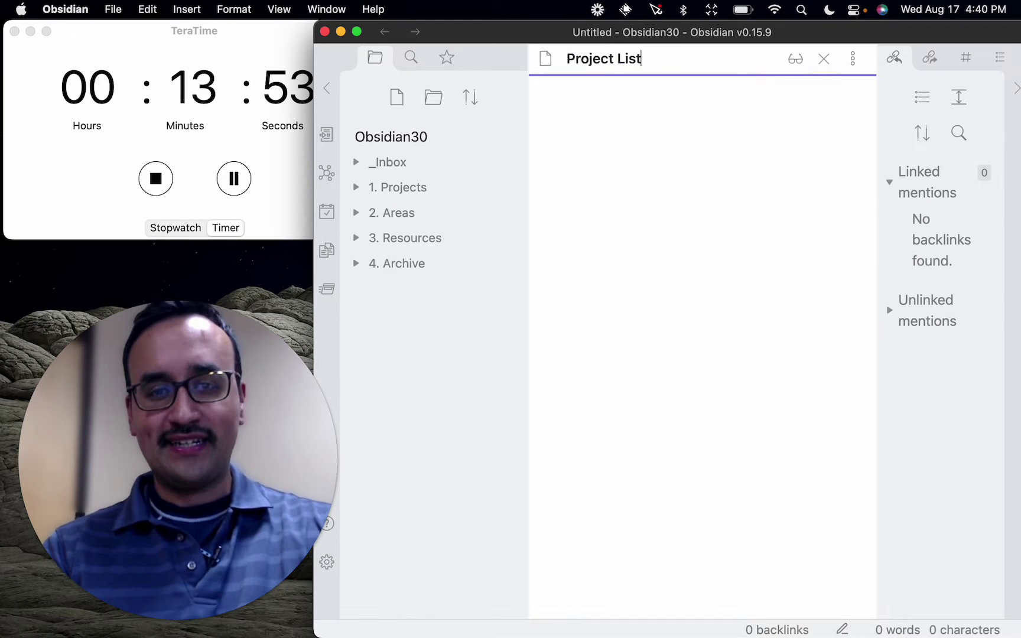
pyautogui.press('Return')
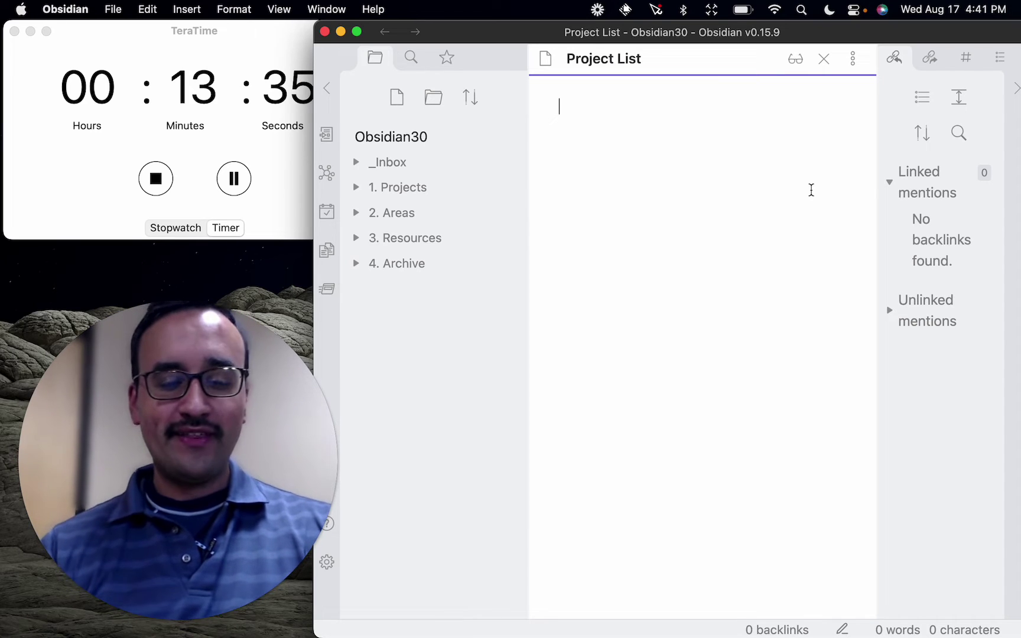
# Step: Start a numbered list in the Project List note with "30 Day Obsidian Challenge Program" as its first item
pyautogui.write('1. 30 D')
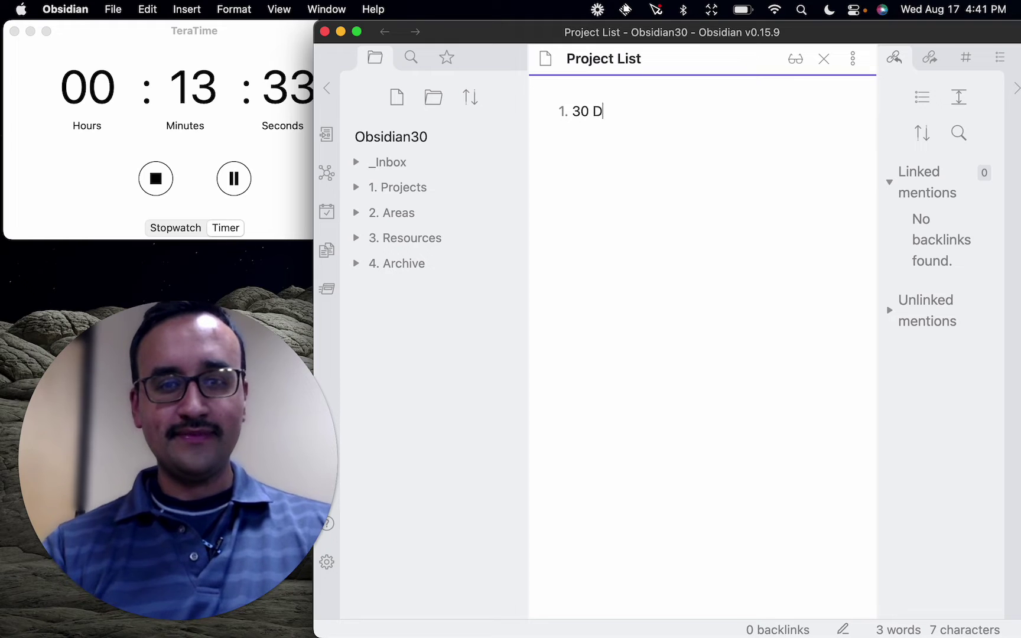
pyautogui.press('BackSpace')
pyautogui.press('BackSpace')
pyautogui.press('BackSpace')
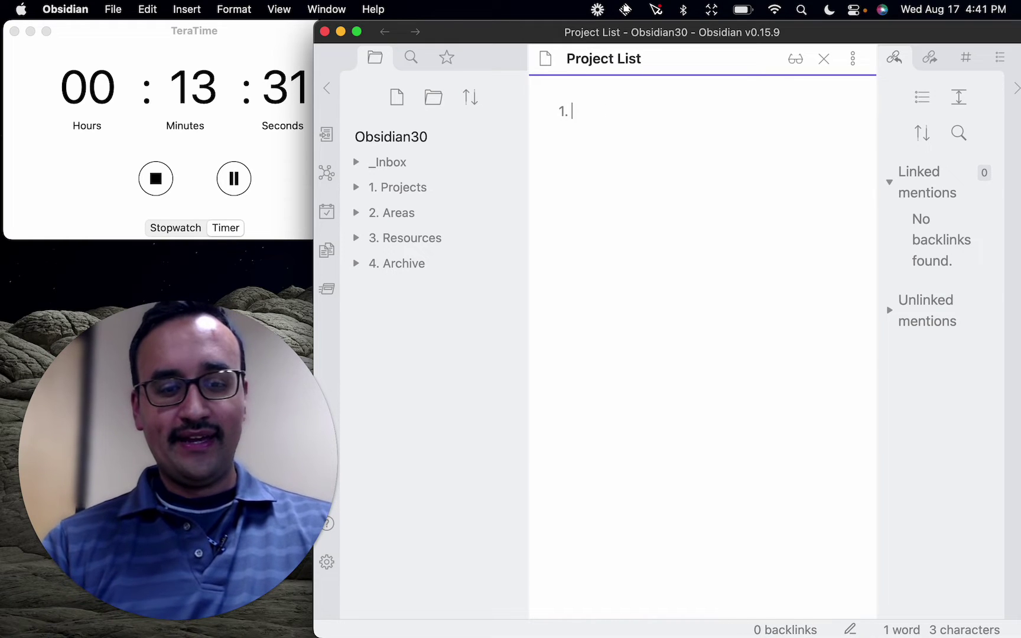
pyautogui.write('30 Day Obsidian ')
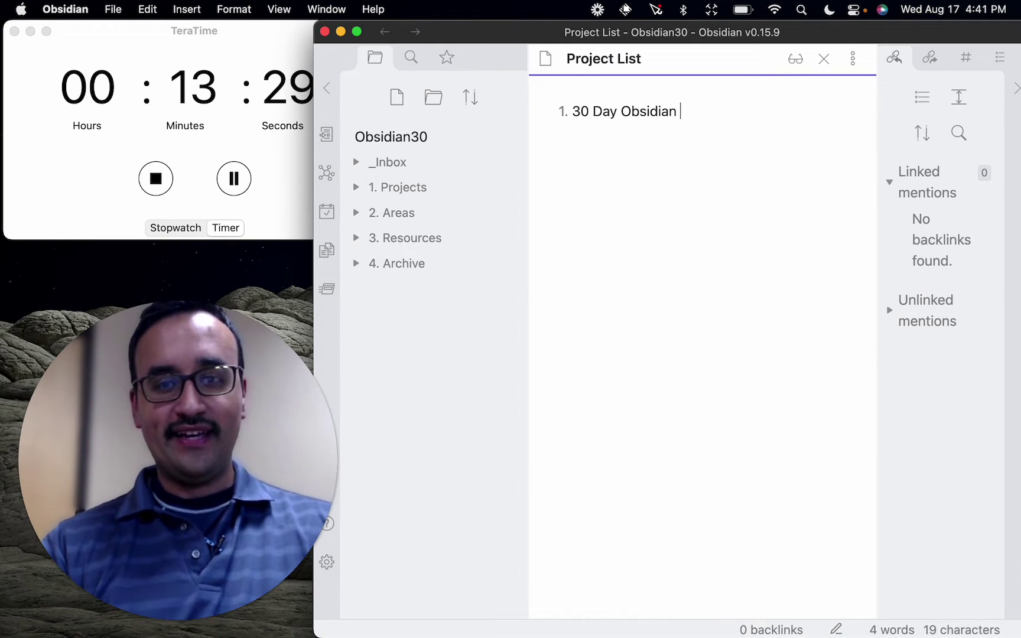
pyautogui.write('Challenge Prog')
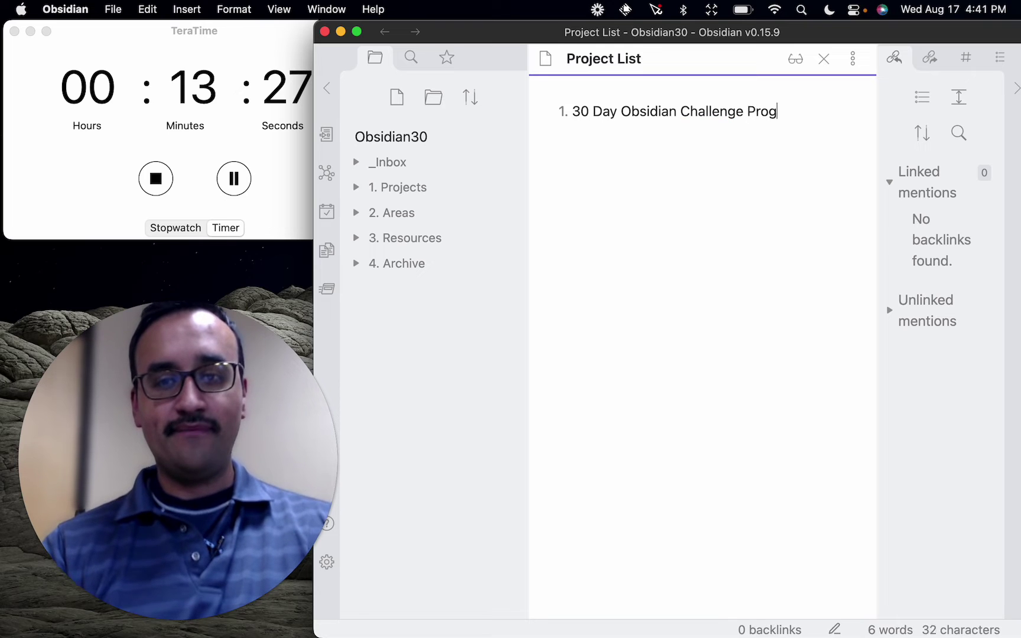
pyautogui.write('ram')
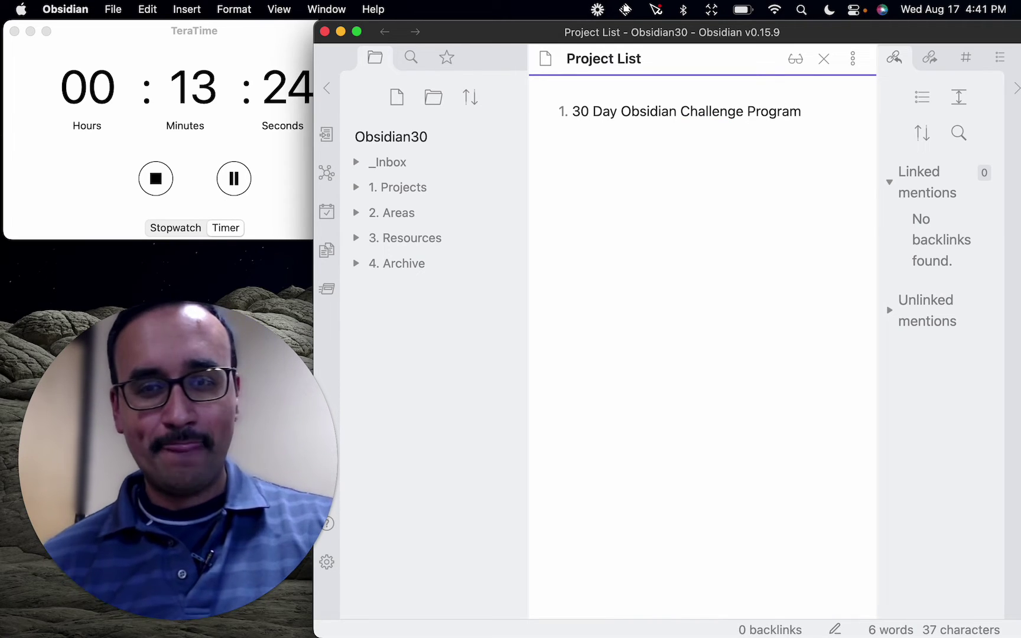
pyautogui.press('Return')
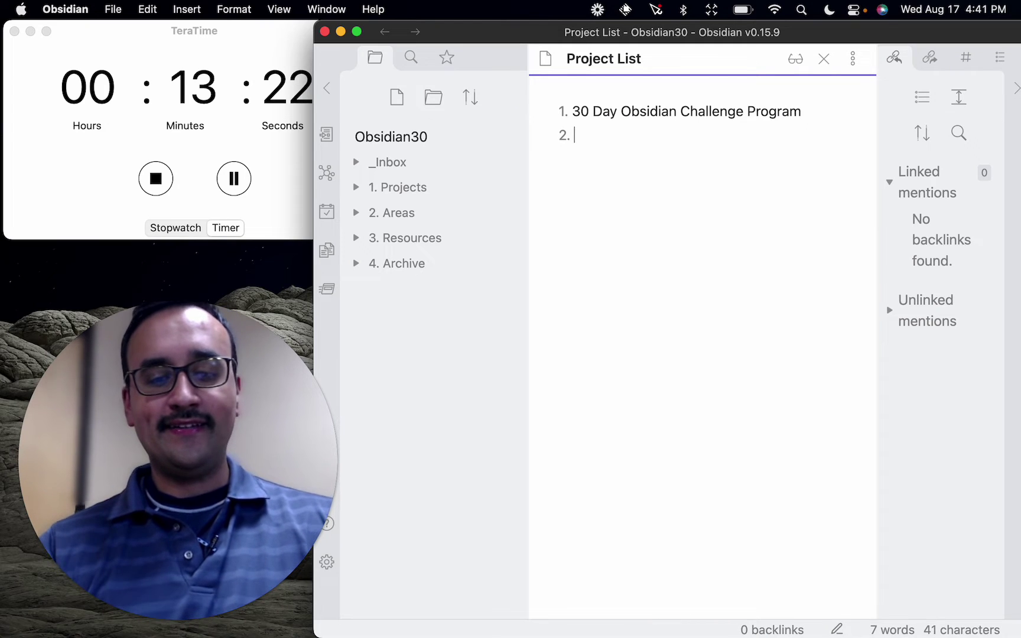
# Step: Add the numbered items "Edit the Videos for Day 1" and "Promote the Obsidian Challenge ON Social media" to the project list
pyautogui.write('Edit the Videos f')
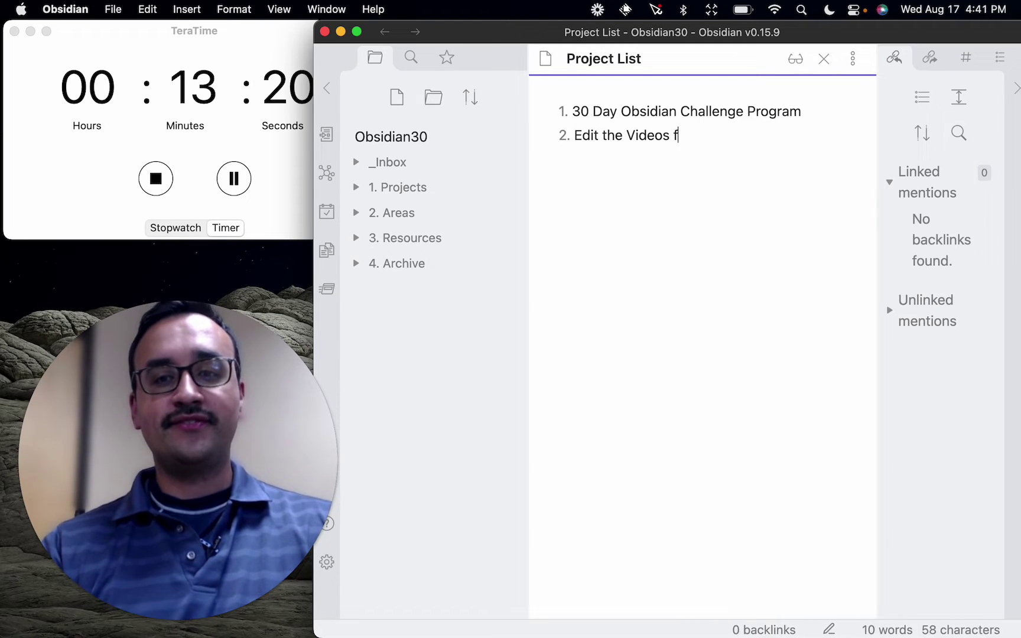
pyautogui.write('or Day 1')
pyautogui.press('Return')
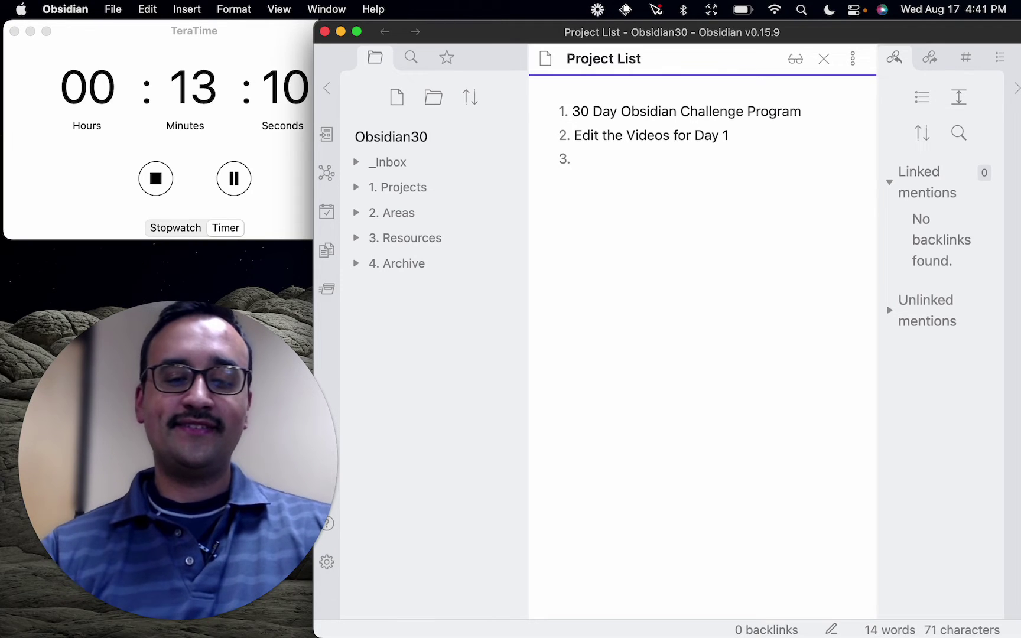
pyautogui.write('Promote the ')
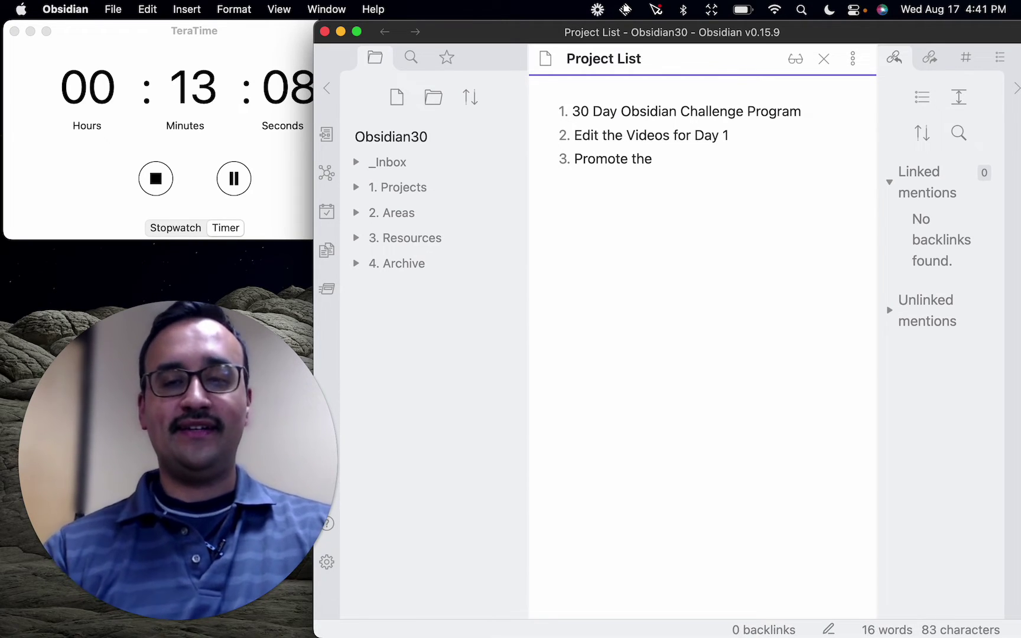
pyautogui.write('Obsidian Challen')
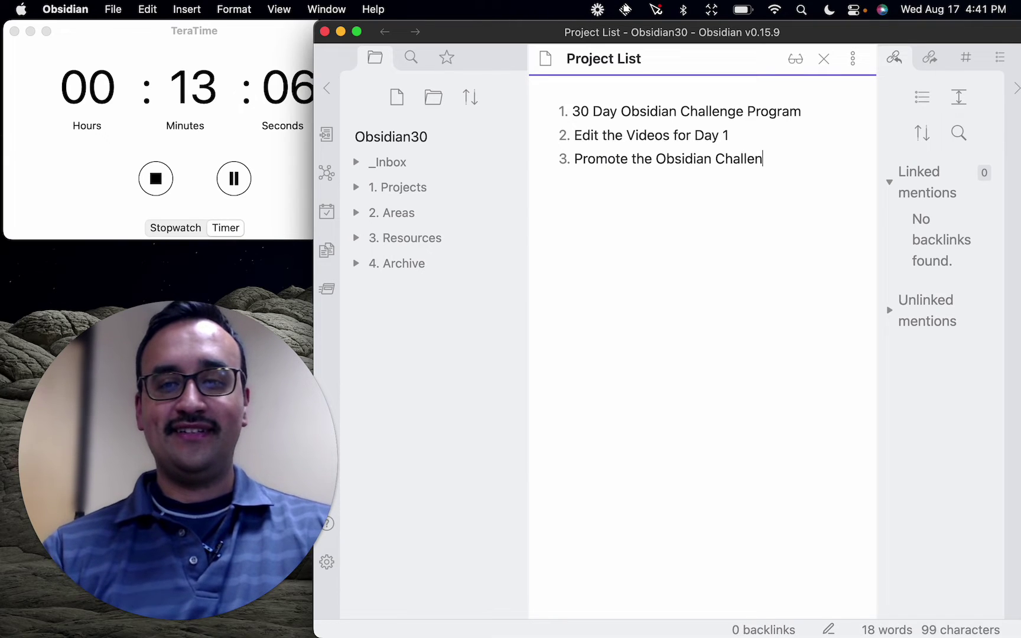
pyautogui.write('ge ON Social m')
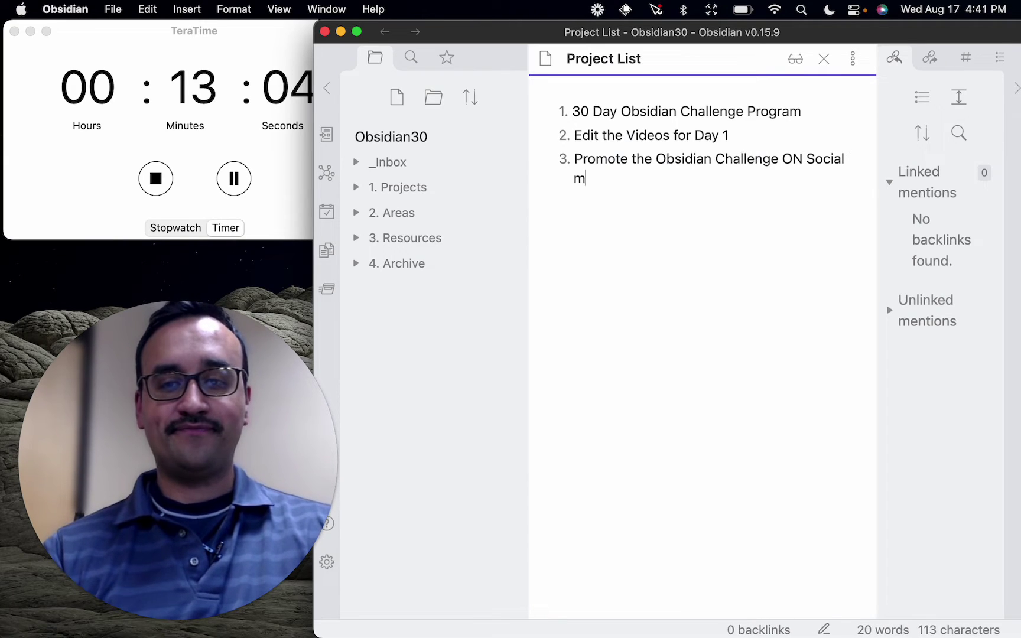
pyautogui.write('edia')
# Step: Insert a line reading "Projects" above the numbered list
pyautogui.press('Up')
pyautogui.press('Up')
pyautogui.press('Up')
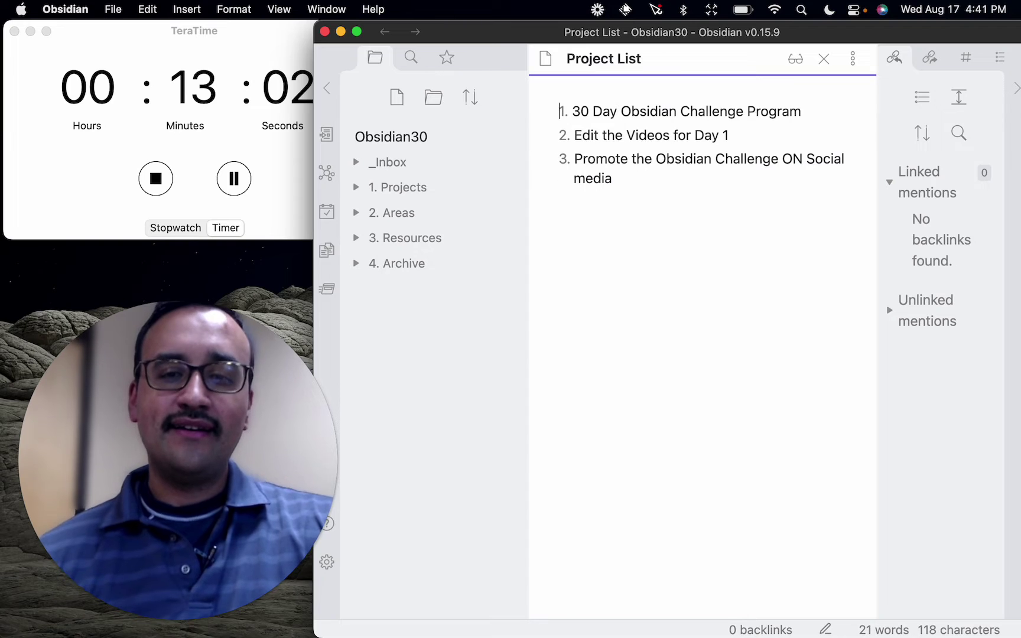
pyautogui.press('Return')
pyautogui.write('Projects')
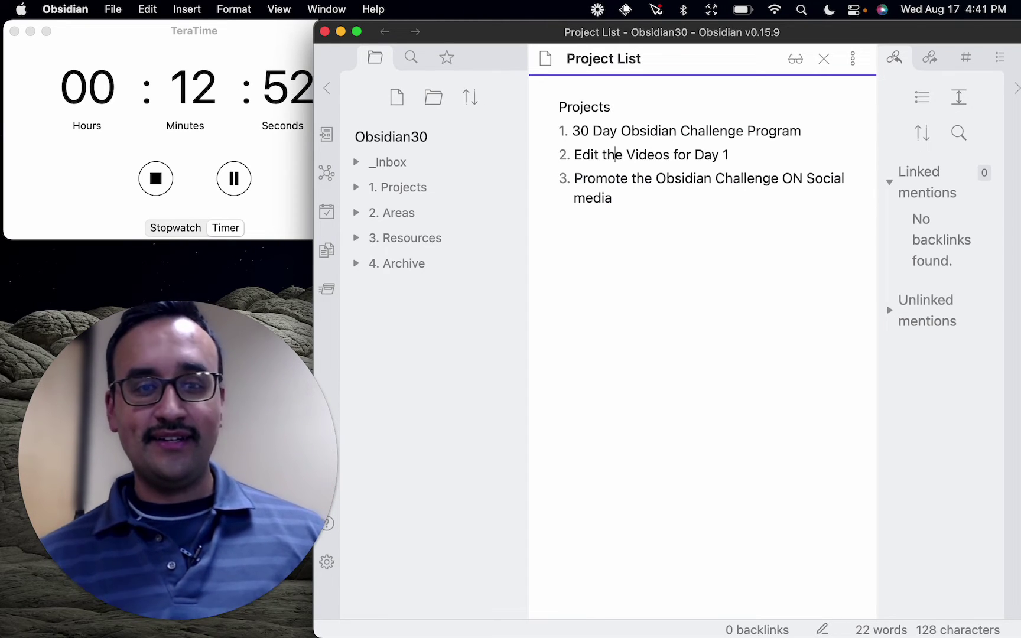
# Step: Add an internal link named "S.M.A.R.T Note Taking System" below the numbered list, separated by a blank line
pyautogui.press('Down')
pyautogui.press('Down')
pyautogui.press('Return')
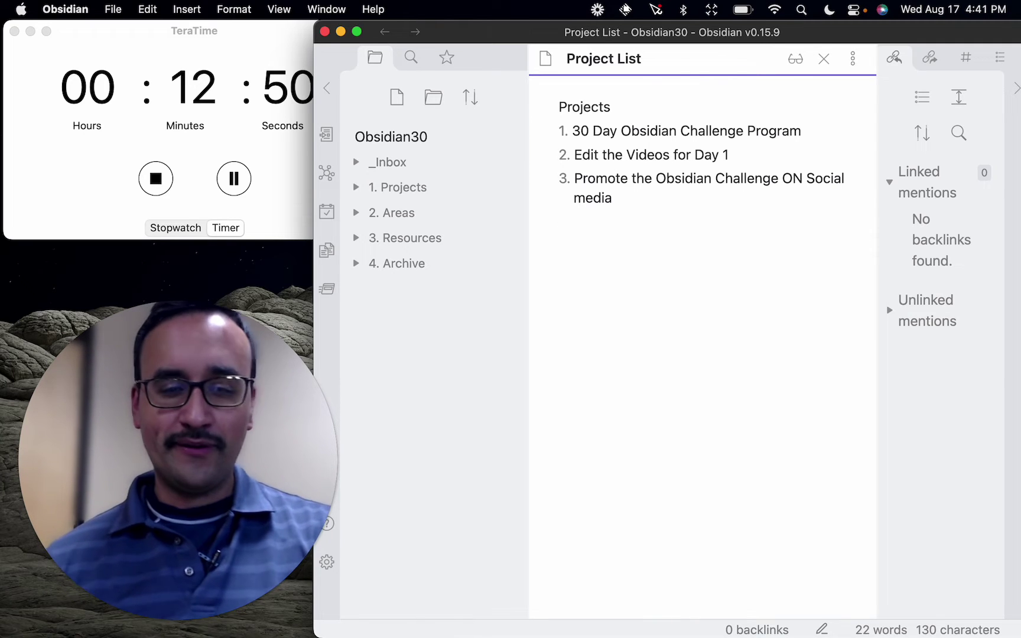
pyautogui.click(357, 238)
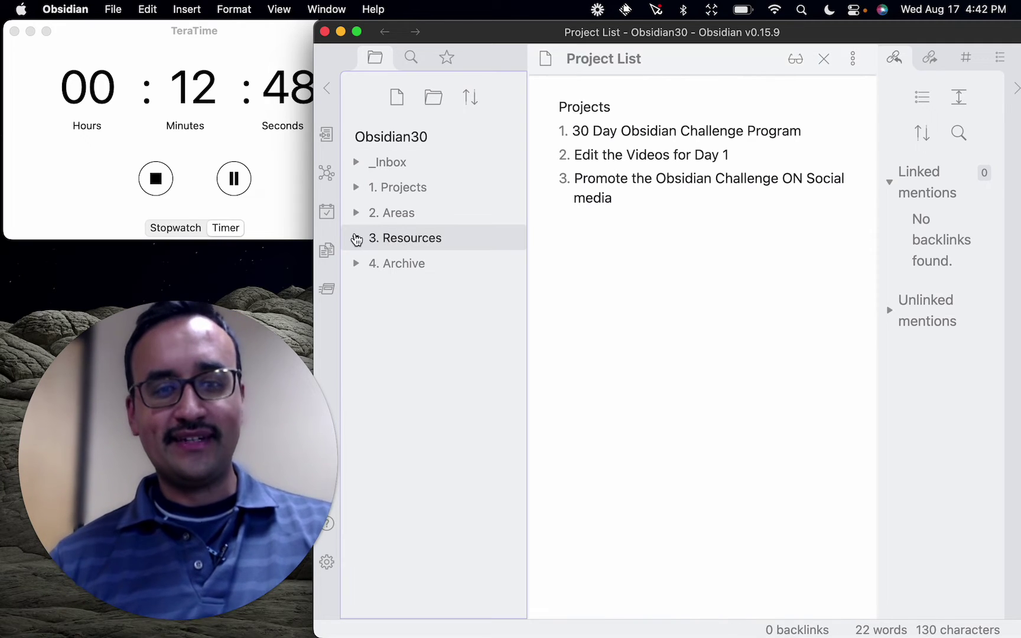
pyautogui.click(702, 240)
pyautogui.write('[[')
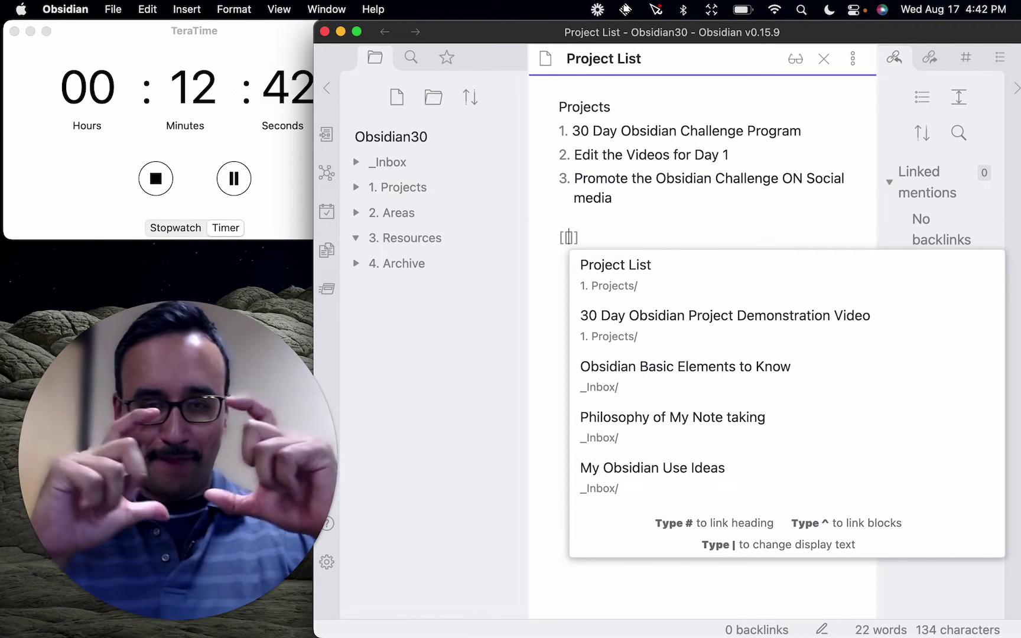
pyautogui.write('Smart')
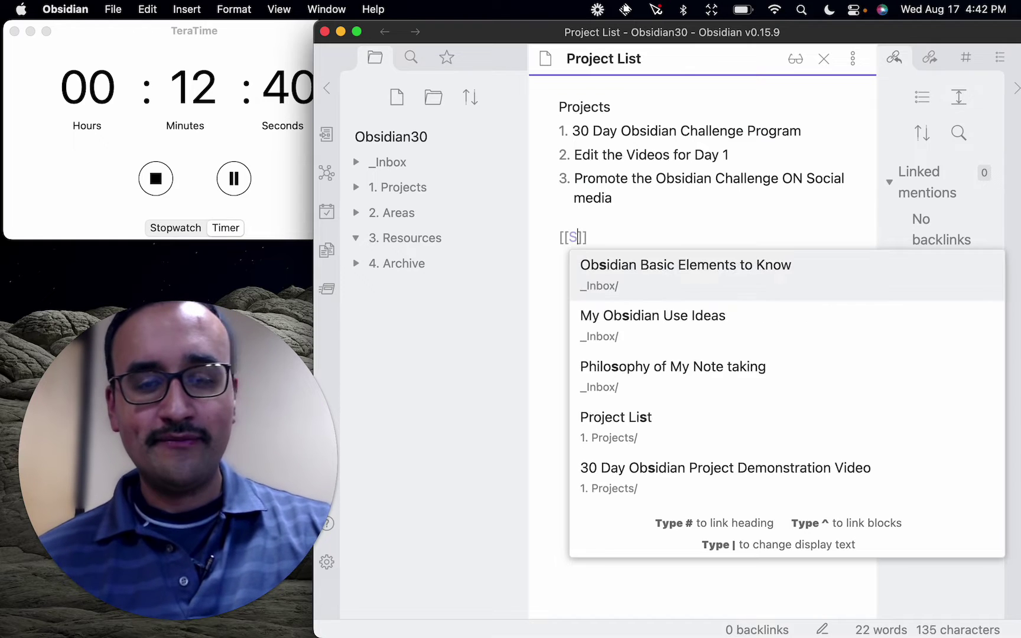
pyautogui.press('BackSpace')
pyautogui.press('BackSpace')
pyautogui.press('BackSpace')
pyautogui.press('BackSpace')
pyautogui.press('BackSpace')
pyautogui.press('BackSpace')
pyautogui.write('S.M.')
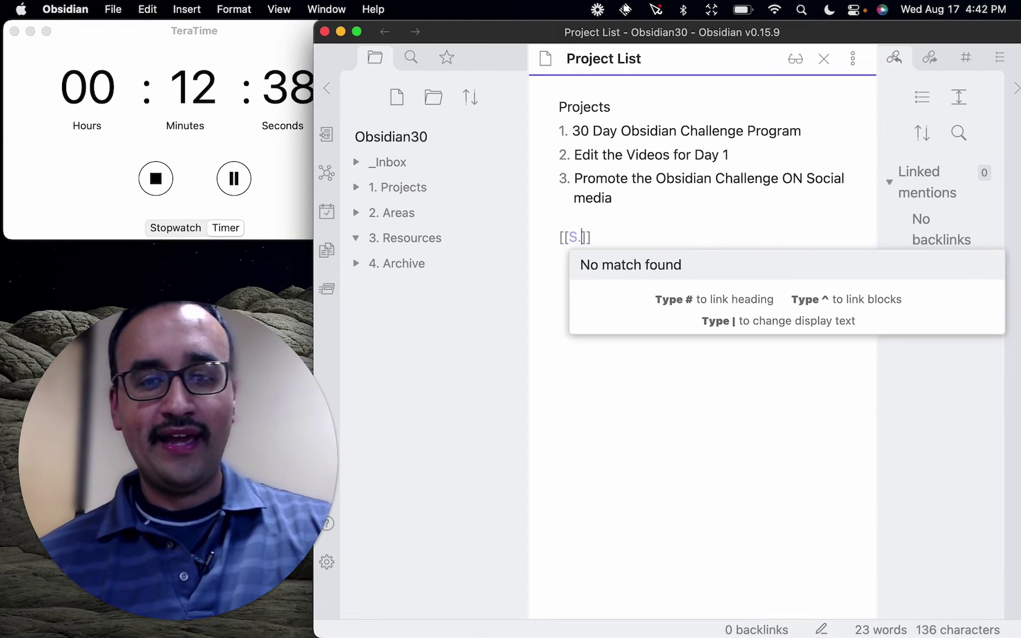
pyautogui.write('A.R.T No')
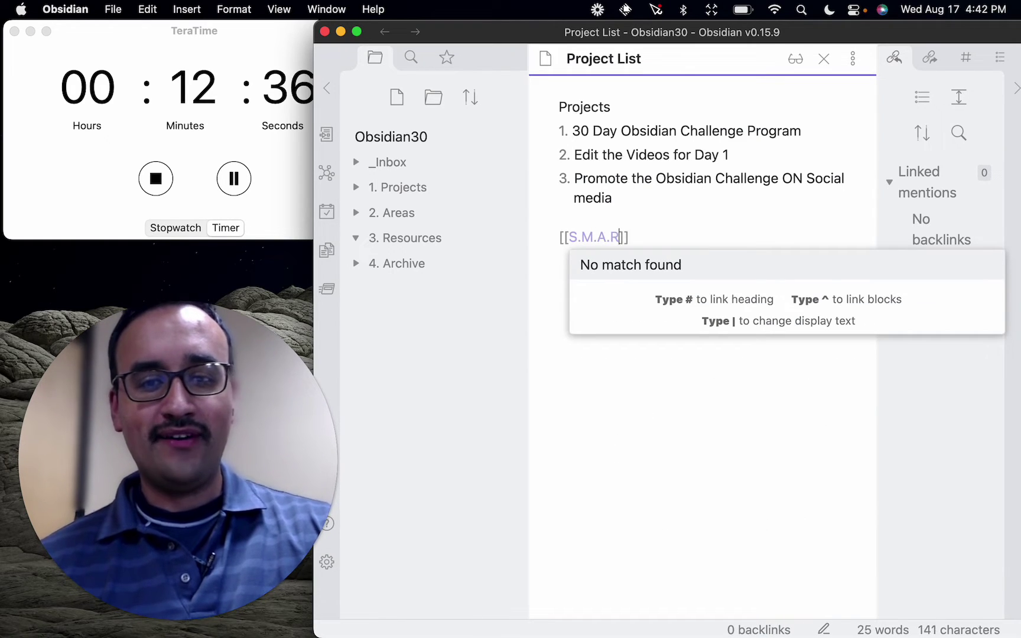
pyautogui.write('te Taking System')
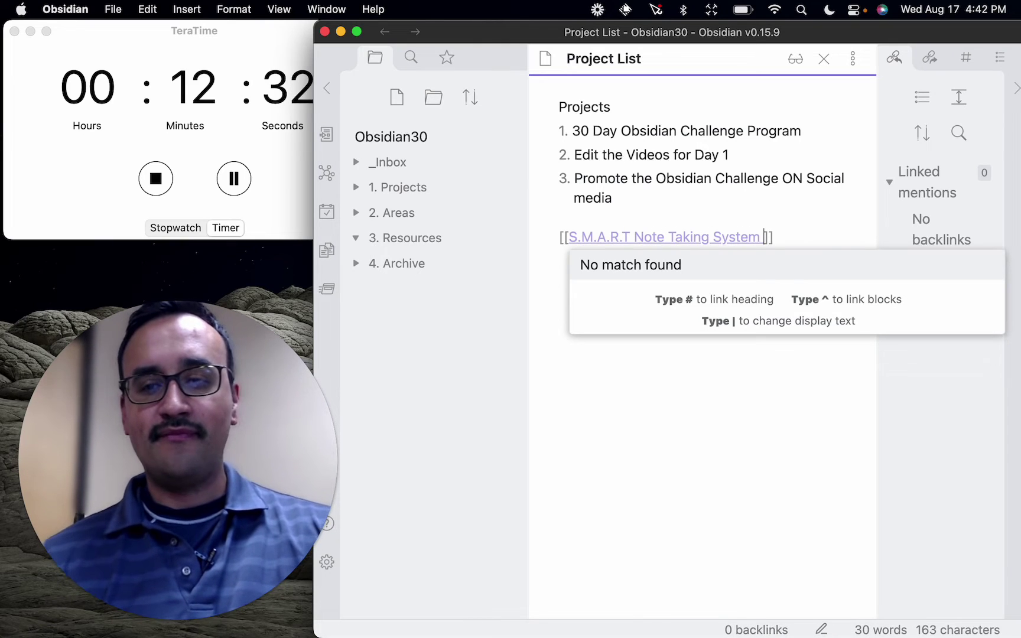
# Step: Open the linked S.M.A.R.T Note Taking System note and enter the line "When defining goals make sure they are:"
pyautogui.click(752, 214)
pyautogui.click(733, 238)
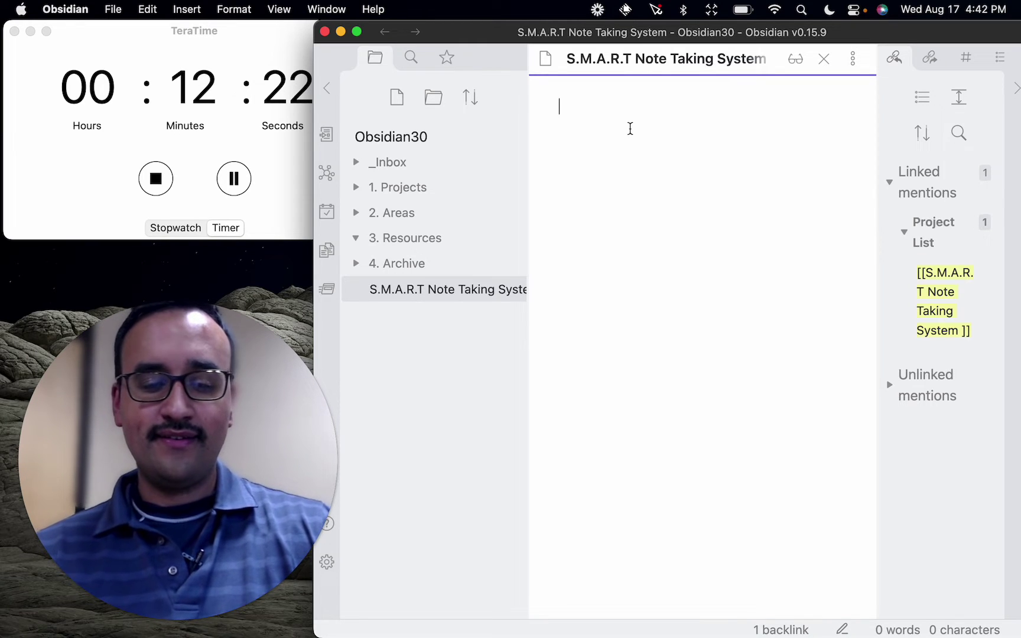
pyautogui.write('When defini')
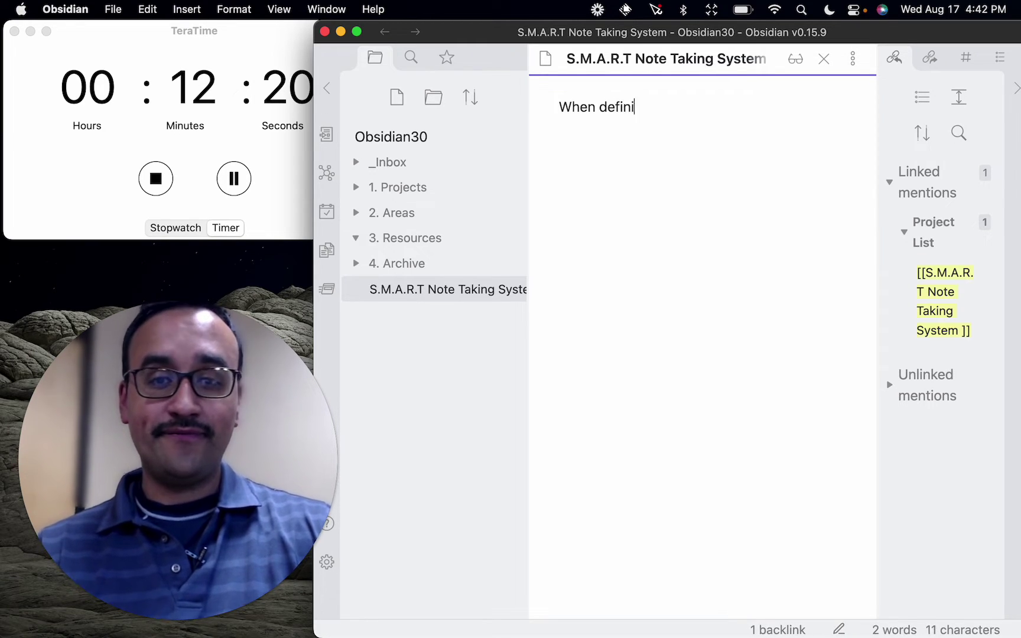
pyautogui.write('ng goa')
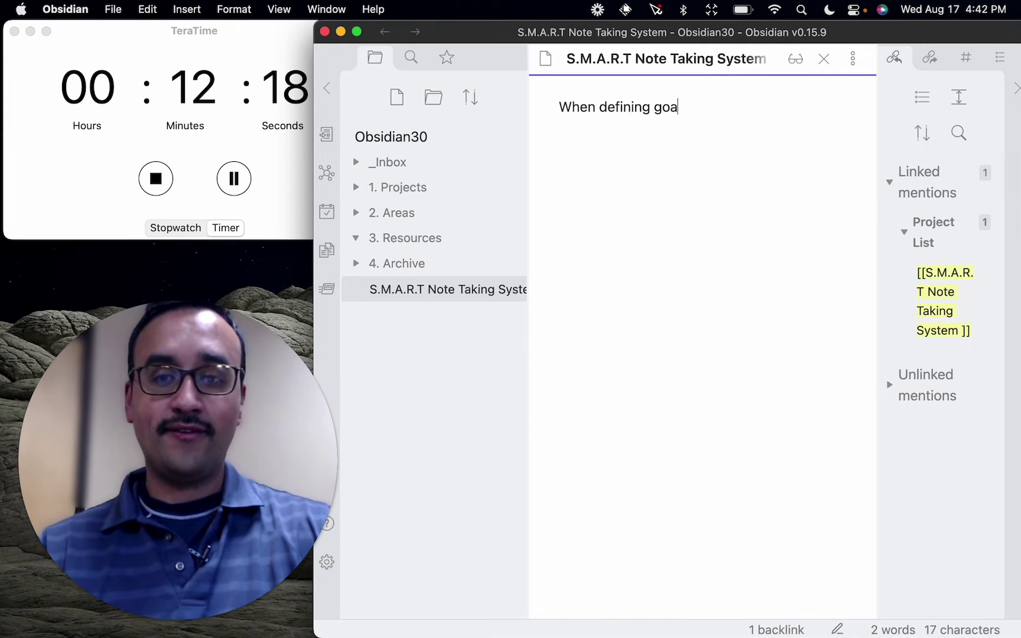
pyautogui.write('ls make sure they are')
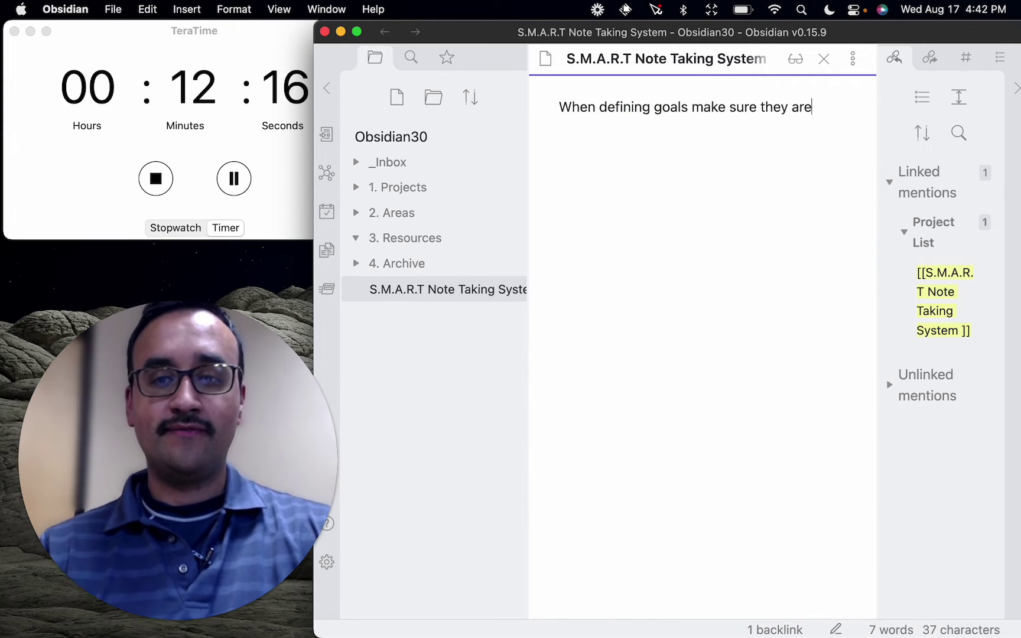
pyautogui.write(' :')
pyautogui.press('Return')
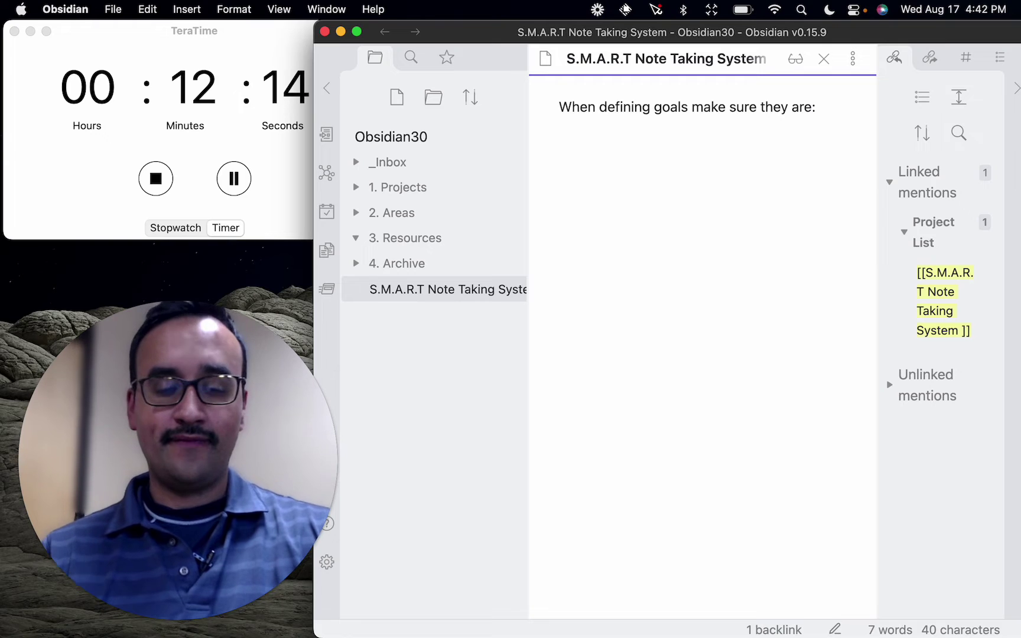
# Step: Add "Specific" and "Measurable" on separate lines below the introductory sentence
pyautogui.write('Specific')
pyautogui.press('Return')
pyautogui.write('Measu')
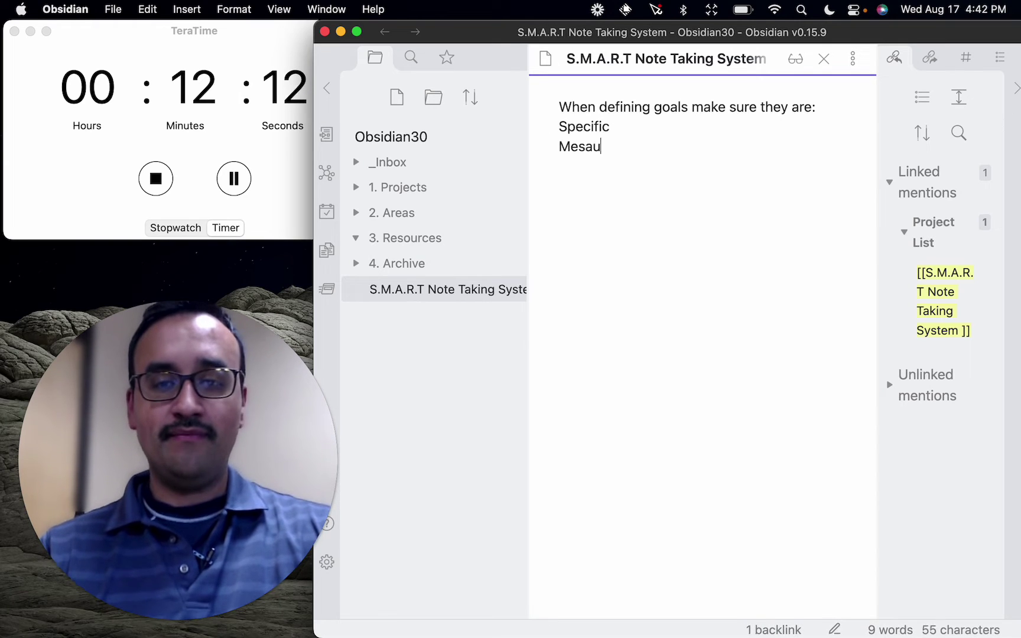
pyautogui.press('BackSpace')
pyautogui.press('BackSpace')
pyautogui.write('surable ')
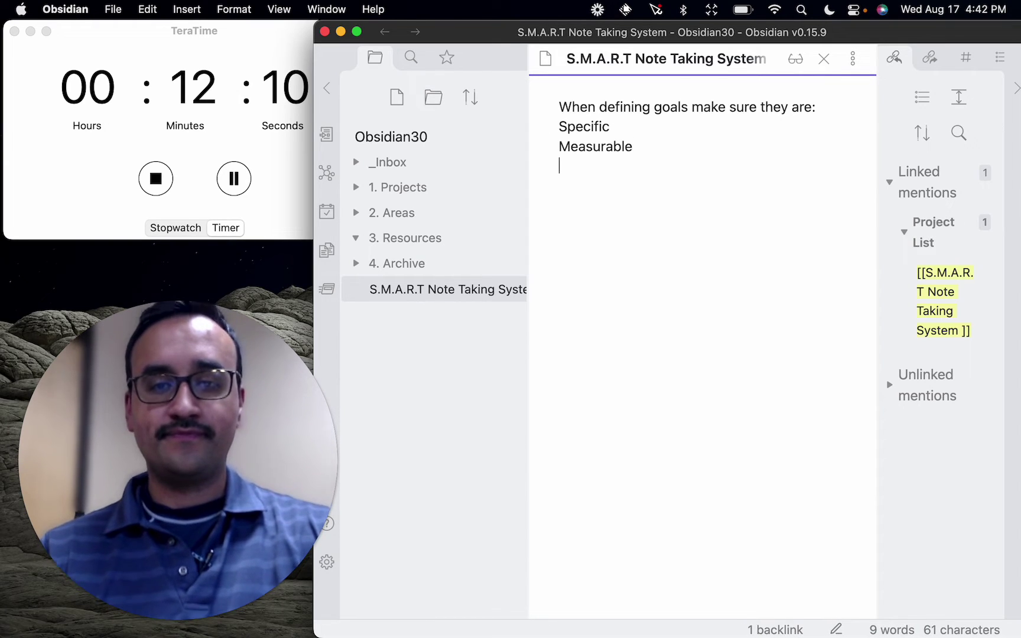
# Step: Add "Achievable" as the third goal criterion, on its own line below "Measurable"
pyautogui.write('Realist')
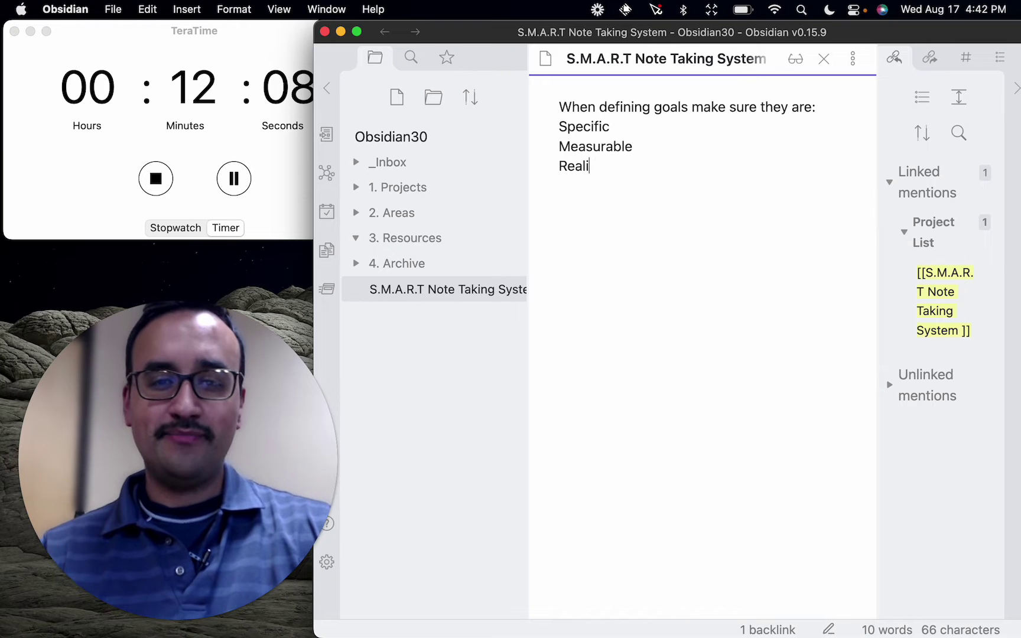
pyautogui.press('BackSpace')
pyautogui.press('BackSpace')
pyautogui.press('BackSpace')
pyautogui.write('Achieve')
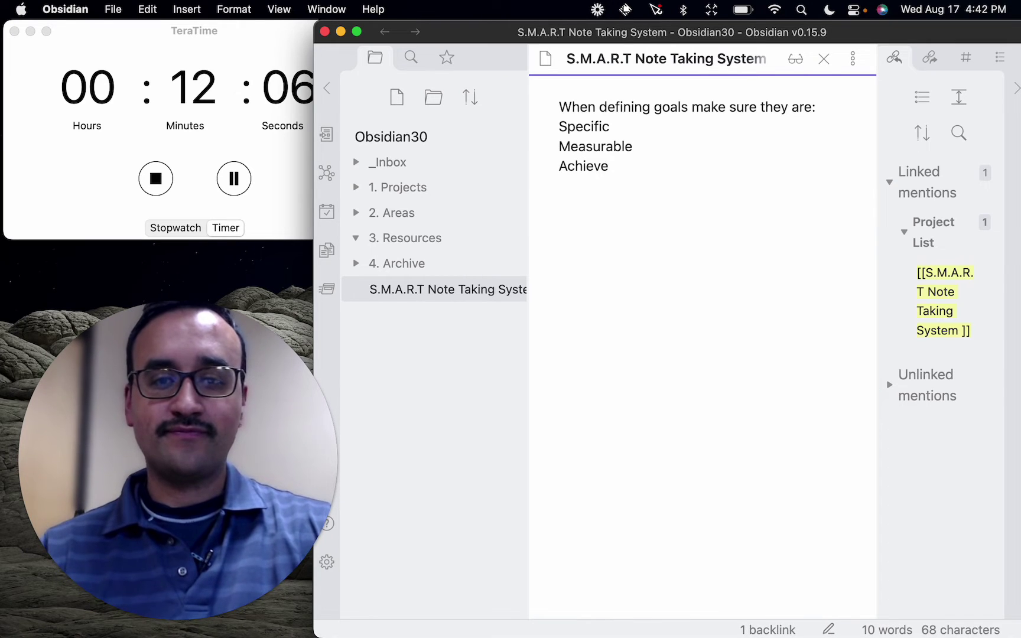
pyautogui.press('BackSpace')
pyautogui.write('able')
pyautogui.press('Return')
# Step: Add the lines "Measureable", "Realistic" and "Timed" below "Achievable"
pyautogui.write('Me')
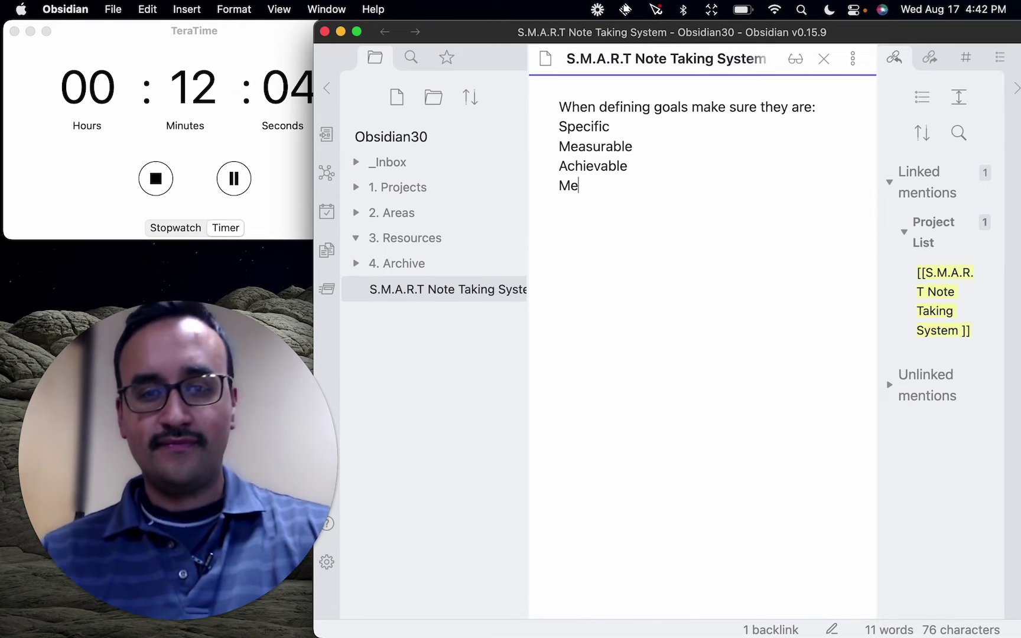
pyautogui.write('sasureable')
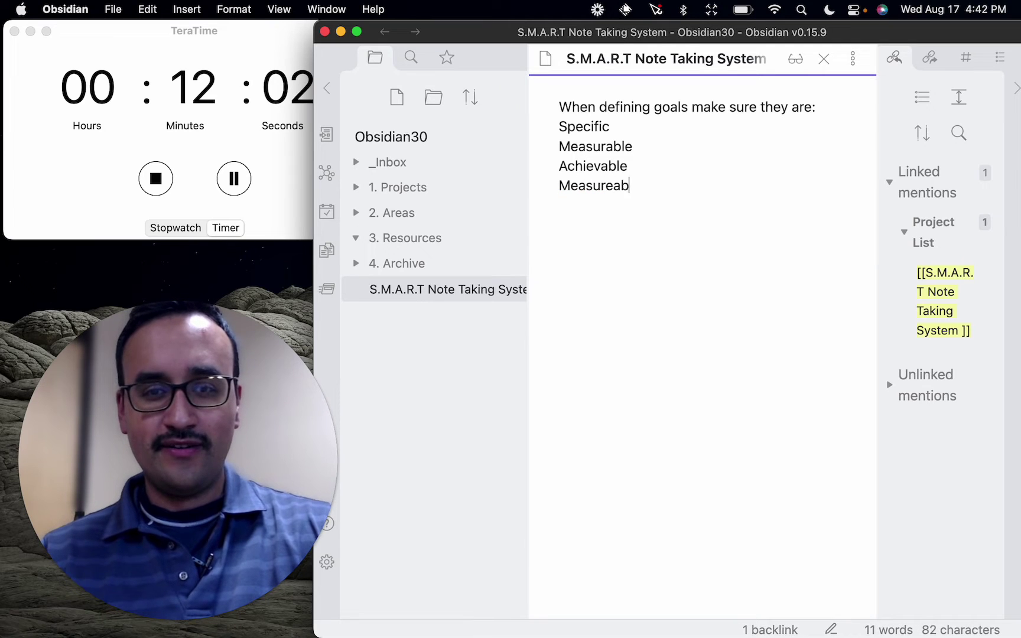
pyautogui.press('Return')
pyautogui.write('Realistic')
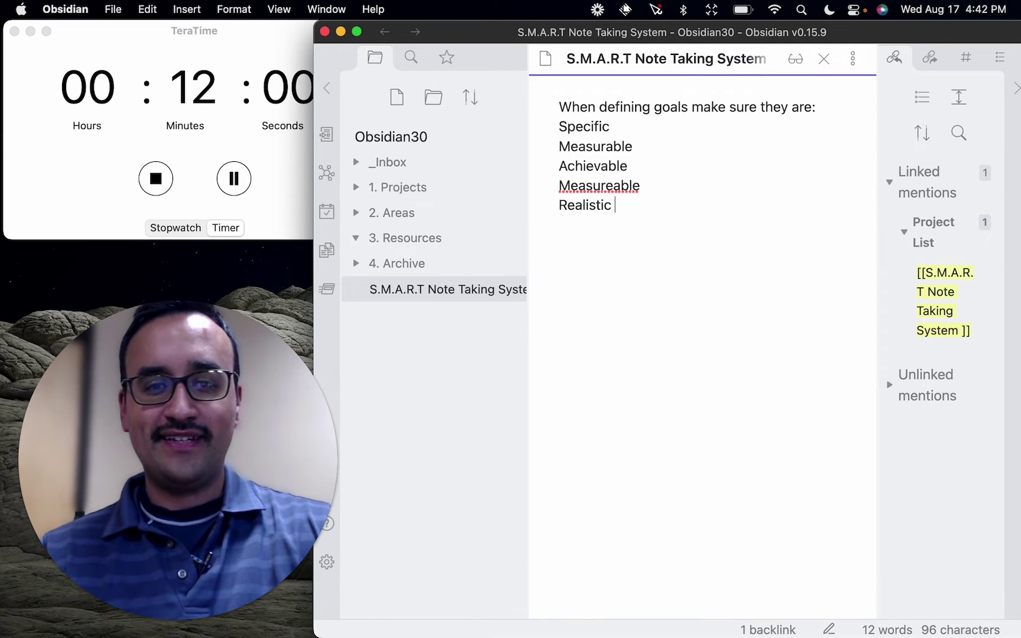
pyautogui.press('Return')
pyautogui.write('Timned')
pyautogui.press('Left')
pyautogui.press('BackSpace')
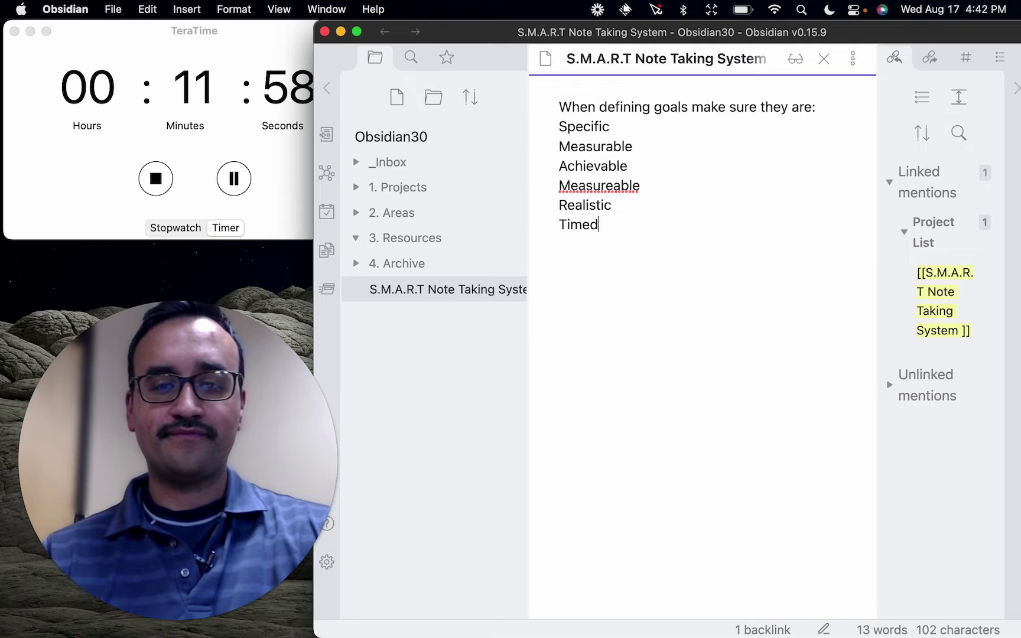
pyautogui.press('End')
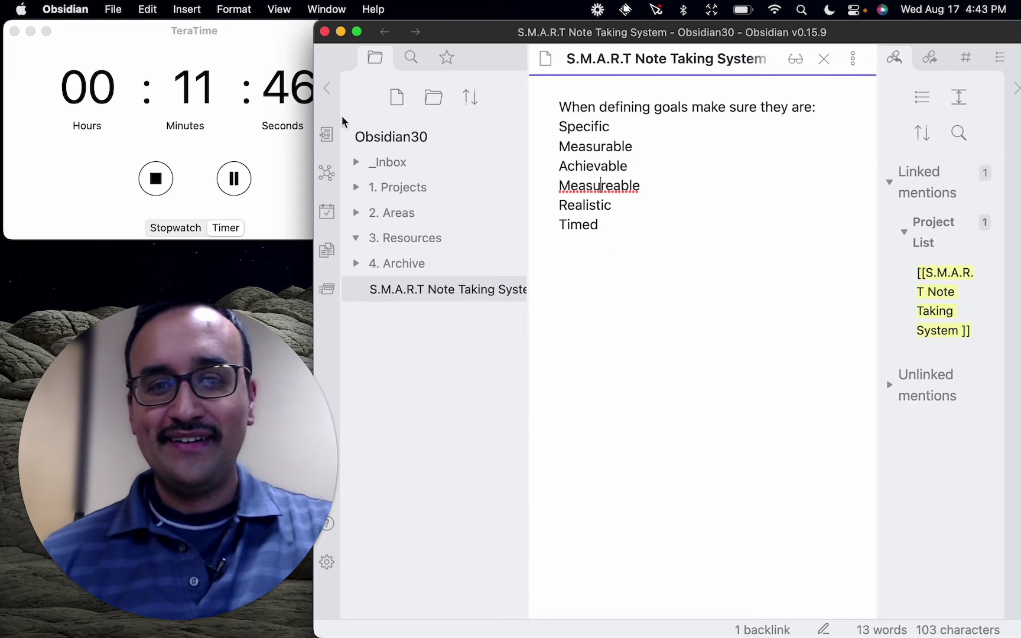
# Step: Widen the notes window so that it covers most of the timer window
pyautogui.moveTo(314, 125); pyautogui.dragTo(75, 128)
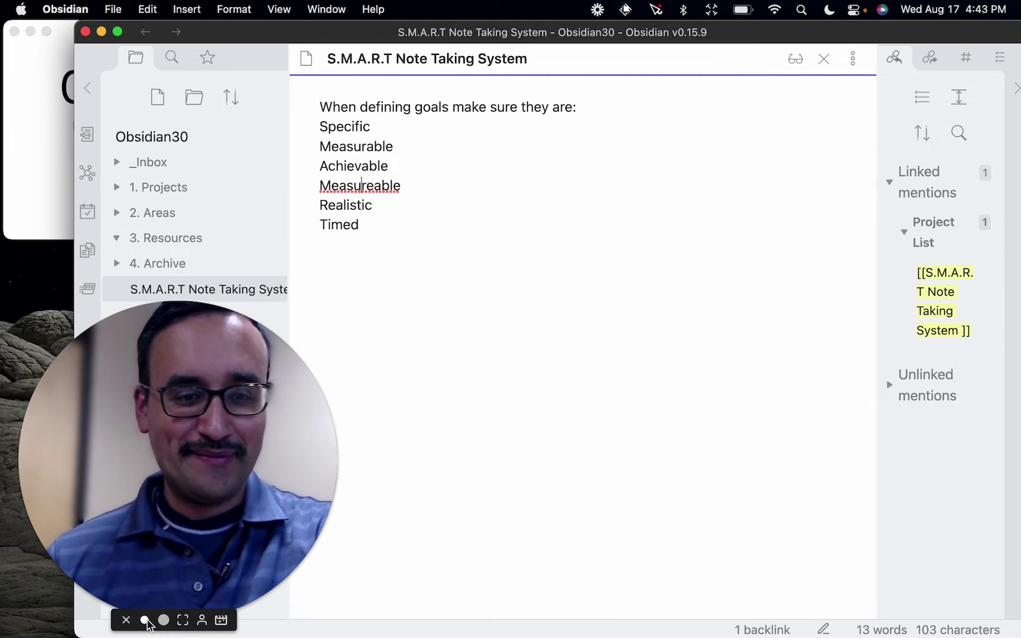
pyautogui.click(145, 621)
pyautogui.moveTo(109, 572); pyautogui.dragTo(930, 570)
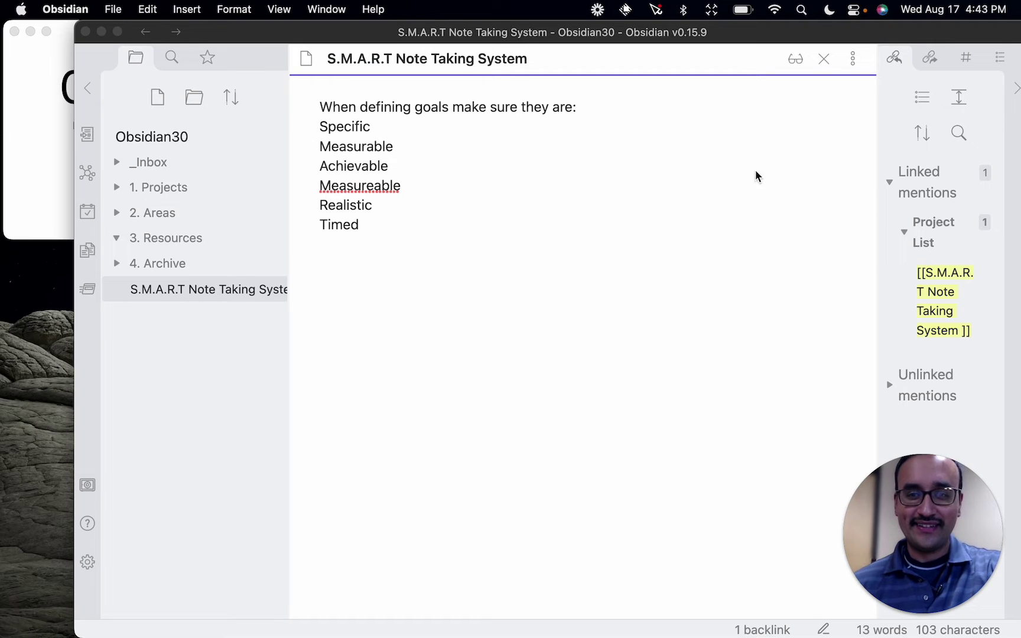
# Step: Open the local graph of the S.M.A.R.T Note Taking System note
pyautogui.click(855, 66)
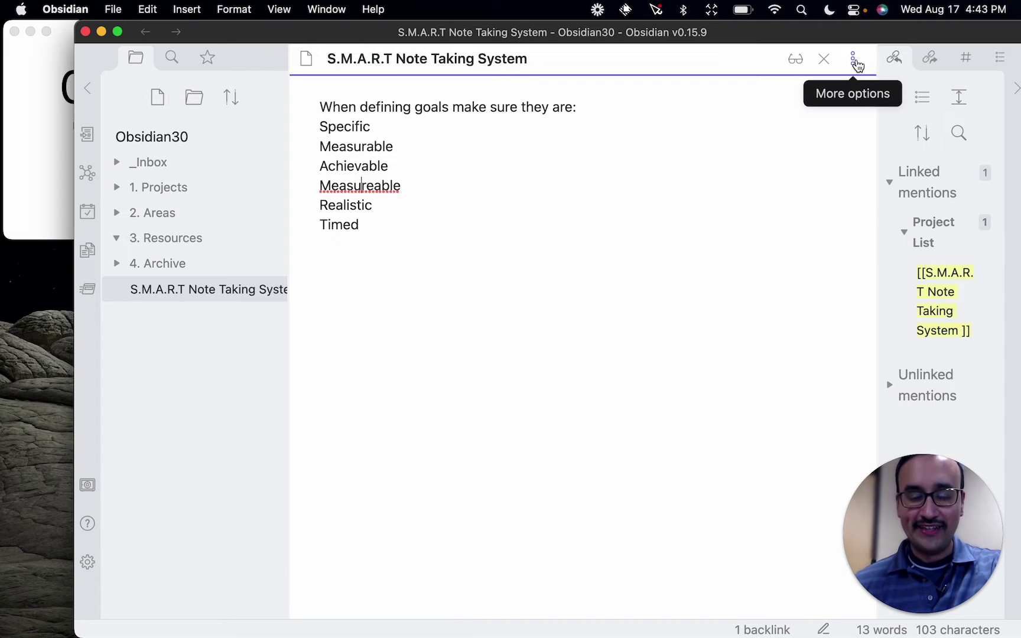
pyautogui.click(855, 64)
pyautogui.scroll(-2, 738, 287)
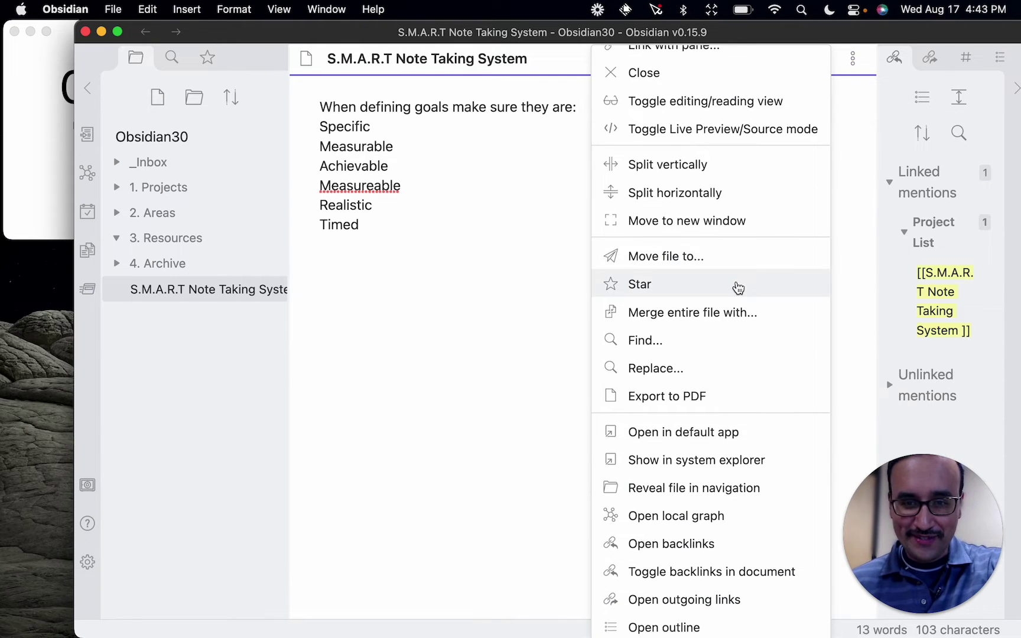
pyautogui.scroll(-3, 763, 447)
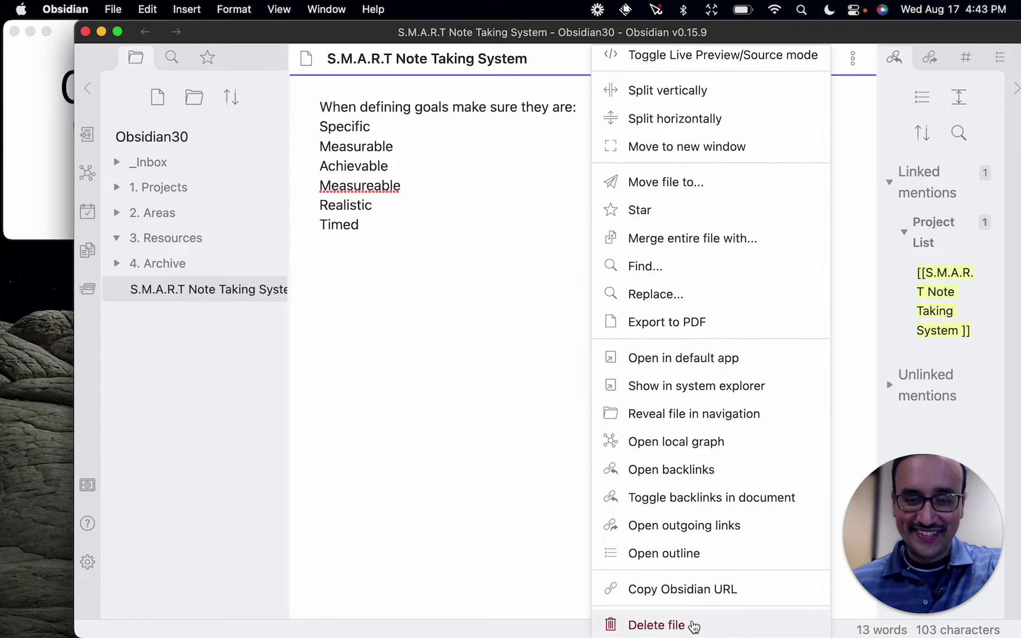
pyautogui.scroll(2, 697, 446)
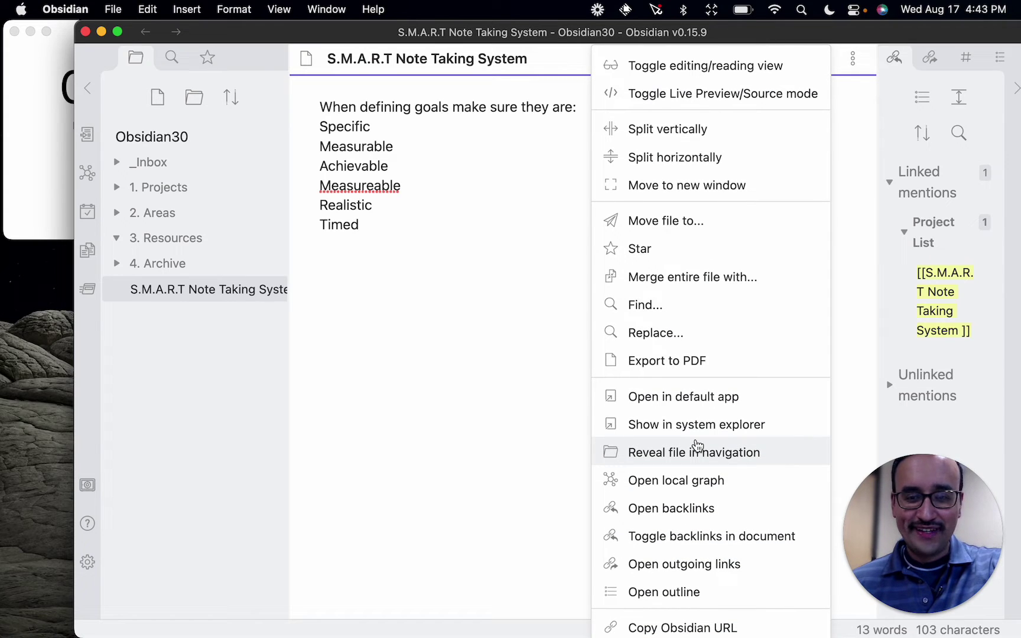
pyautogui.click(685, 479)
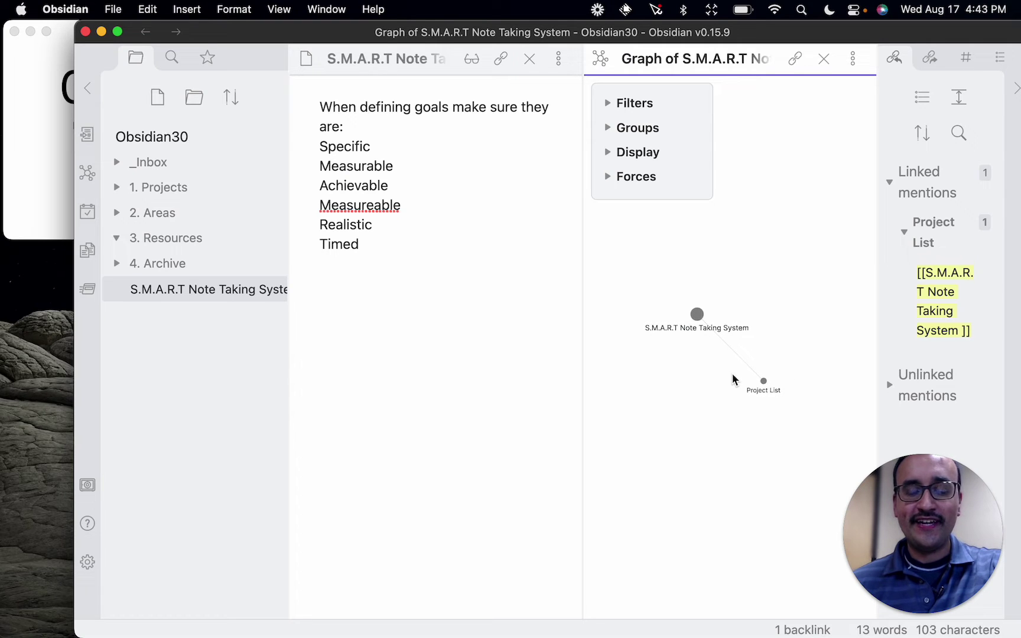
# Step: Dock the local graph below the backlinks in a widened sidebar and collapse the graph settings
pyautogui.moveTo(863, 520); pyautogui.dragTo(33, 516)
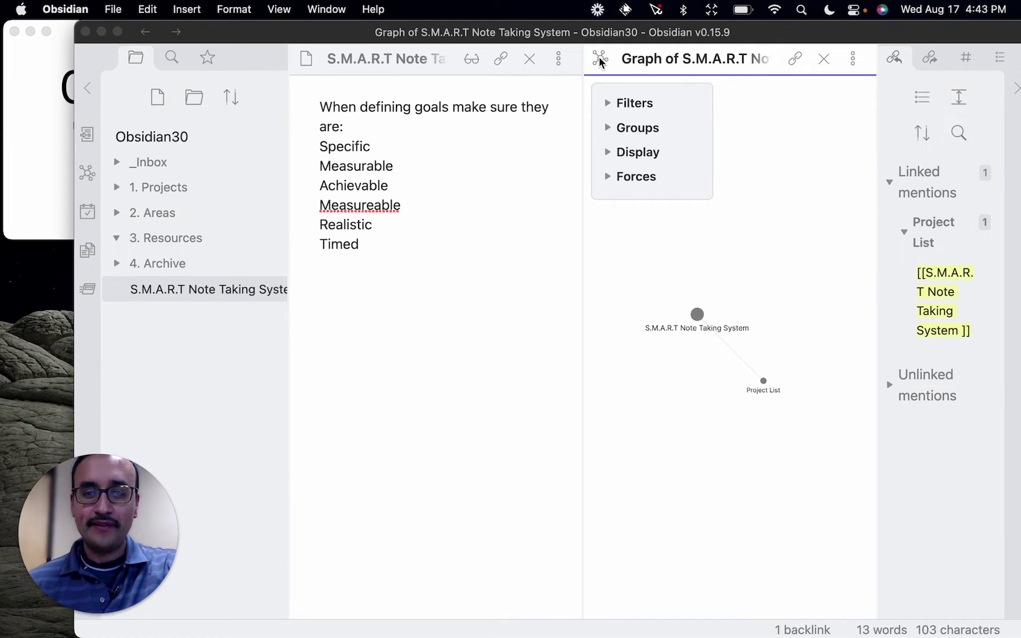
pyautogui.moveTo(599, 62); pyautogui.dragTo(951, 505)
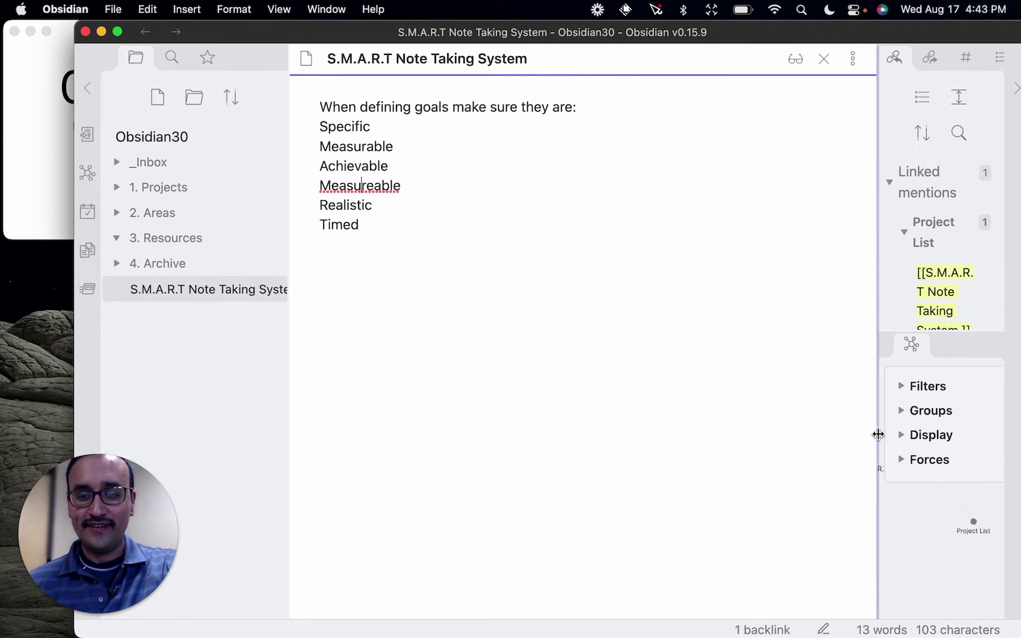
pyautogui.moveTo(879, 434); pyautogui.dragTo(712, 417)
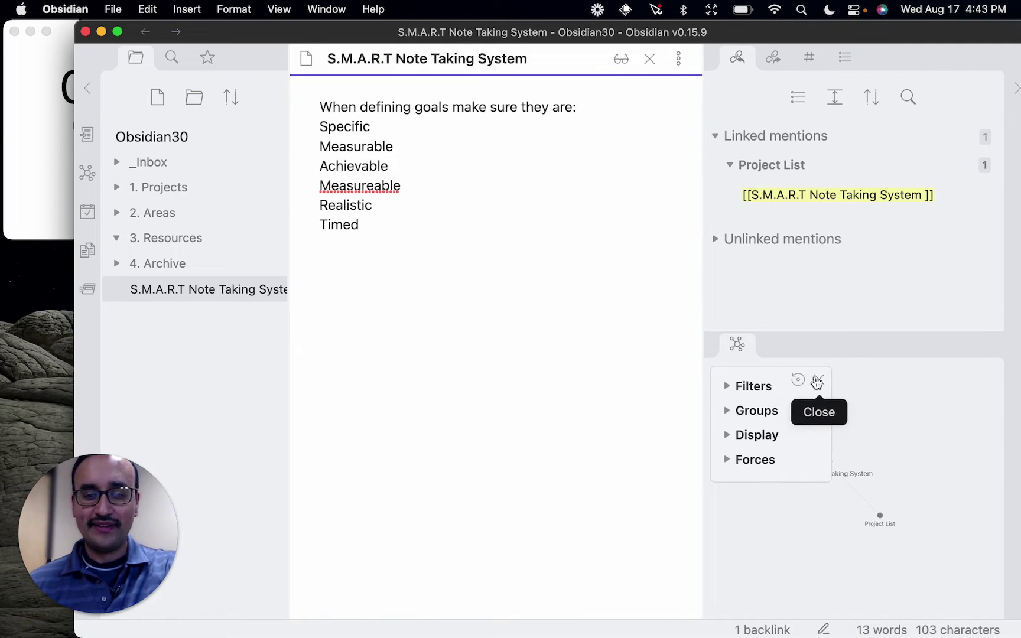
pyautogui.click(818, 380)
# Step: Visit the Project List note through its local graph node and return to the S.M.A.R.T Note Taking System note
pyautogui.click(881, 518)
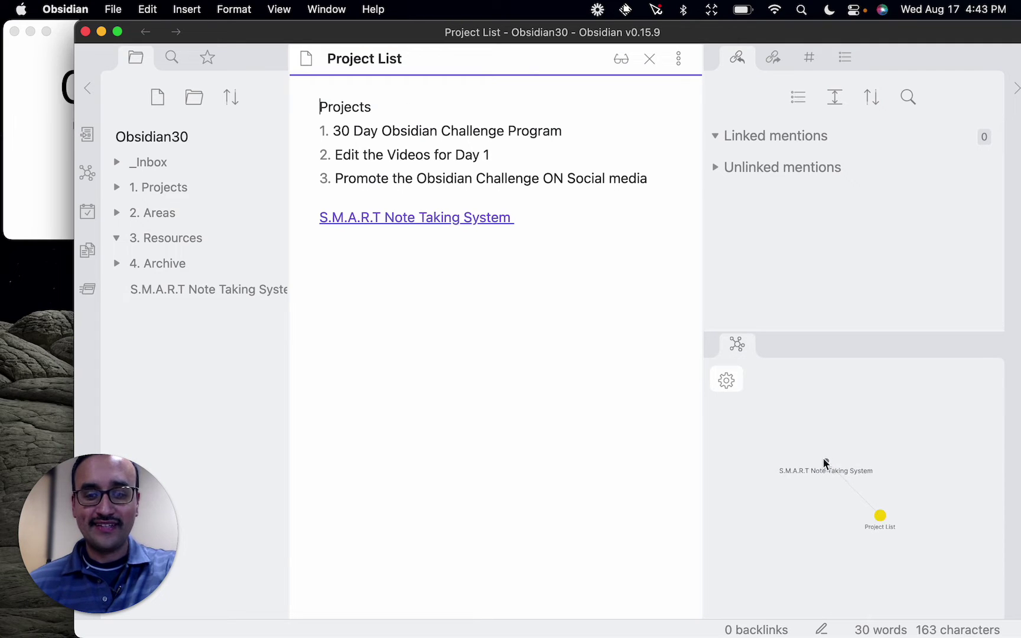
pyautogui.click(827, 463)
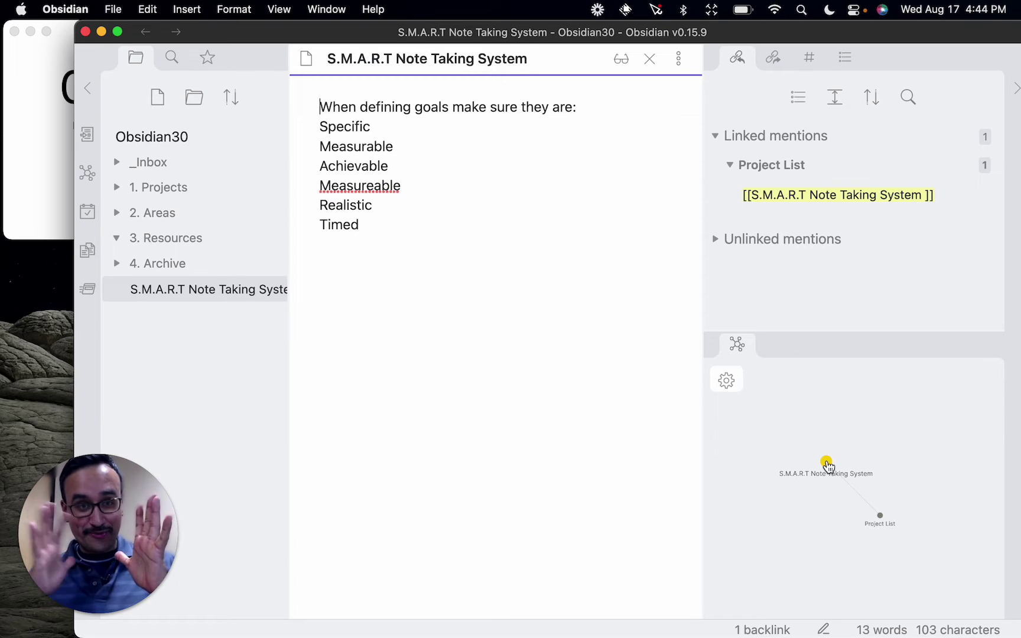
# Step: Move the TeraTime timer window down the desktop and return to the Obsidian note
pyautogui.click(44, 145)
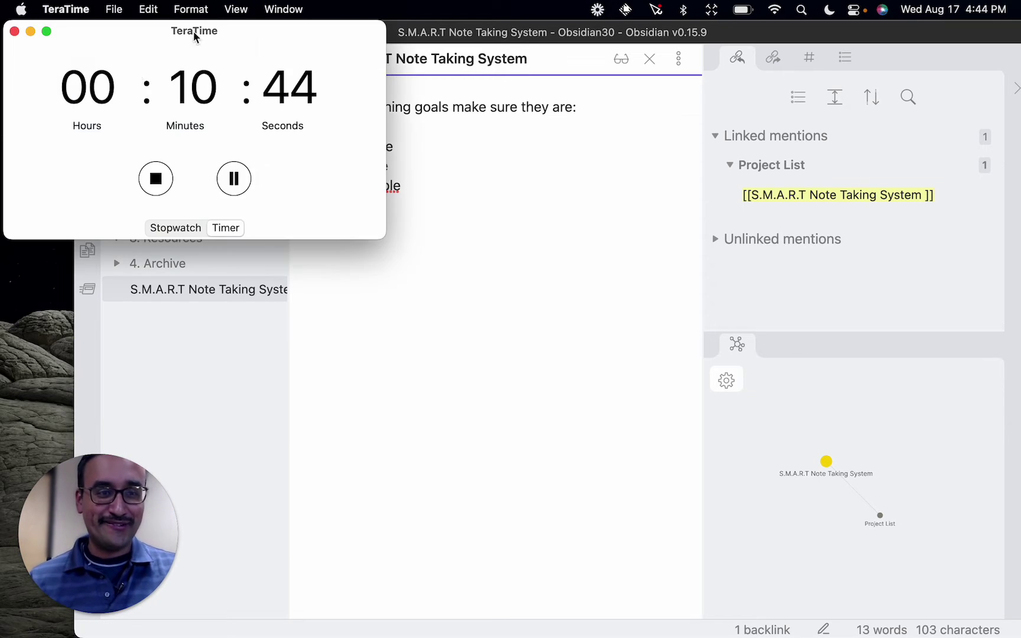
pyautogui.moveTo(203, 32); pyautogui.dragTo(201, 444)
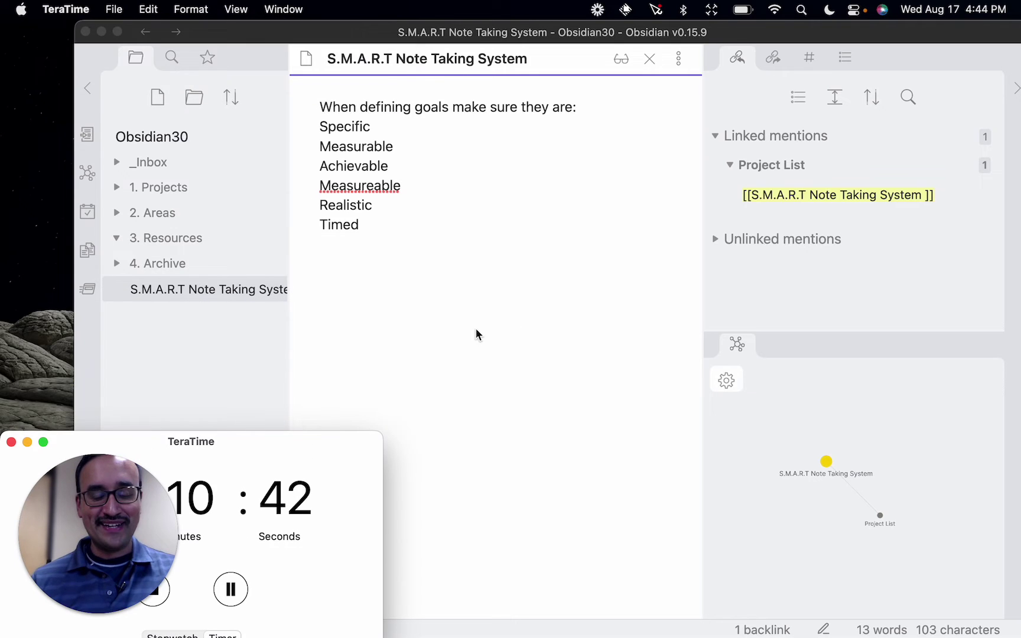
pyautogui.click(507, 321)
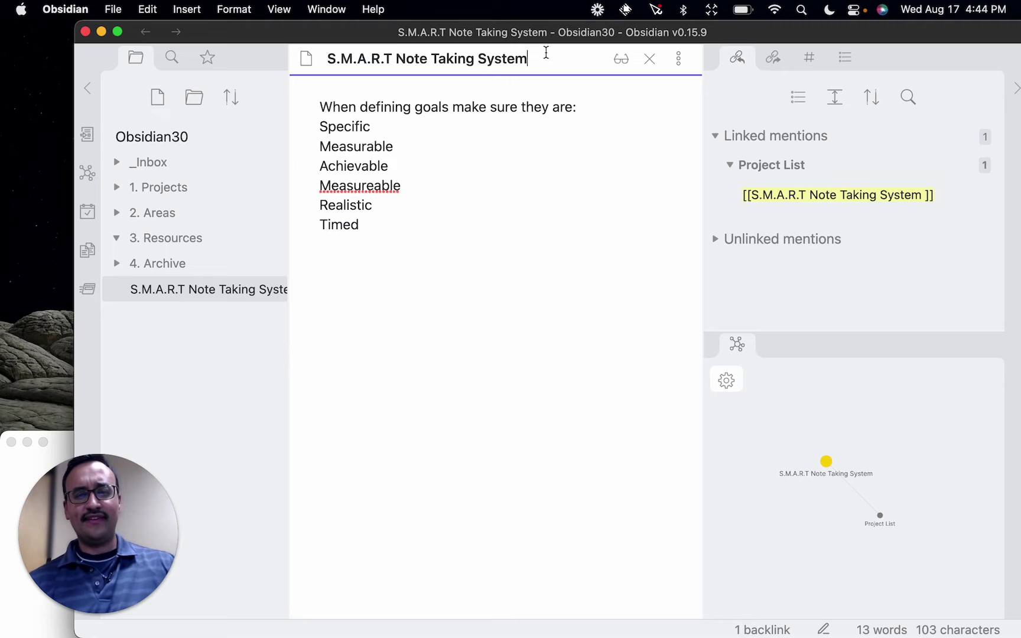
# Step: Move the S.M.A.R.T Note Taking System note into the "3. Resources" folder
pyautogui.click(422, 227)
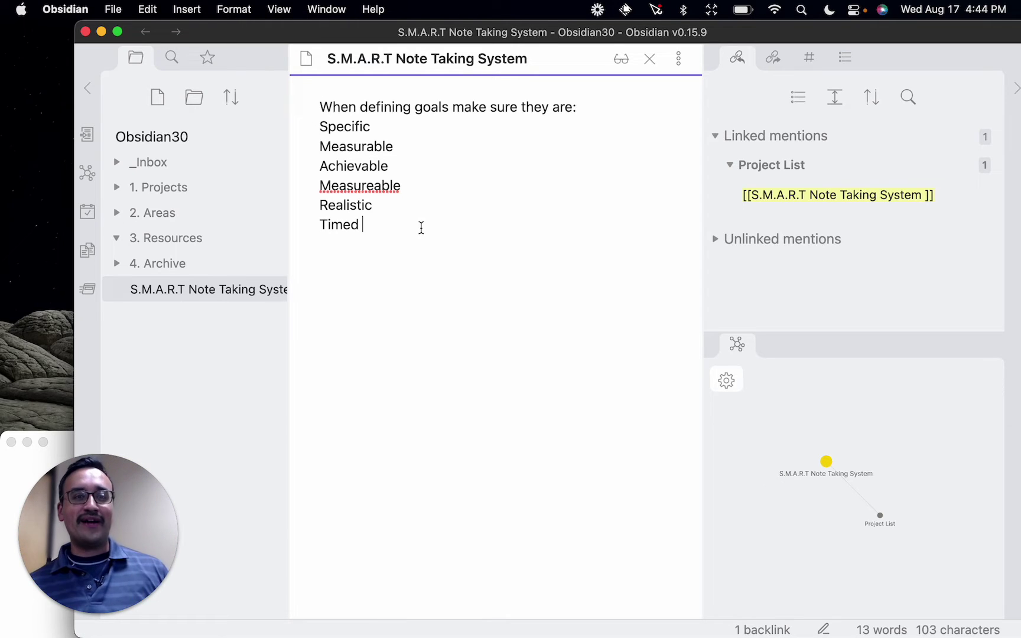
pyautogui.moveTo(153, 301); pyautogui.dragTo(166, 243)
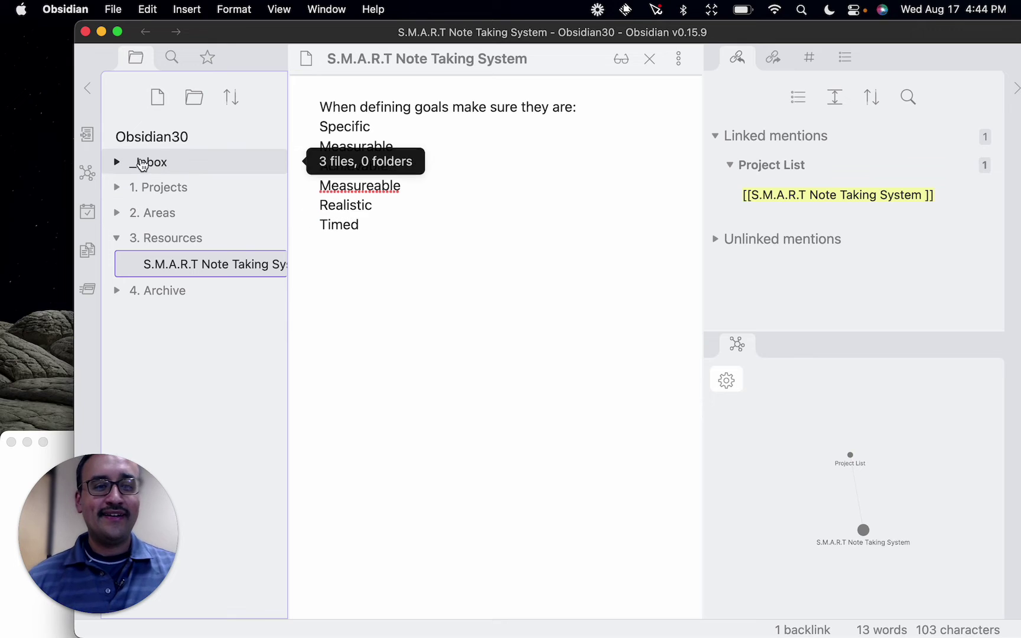
# Step: Look through the _Inbox folder and open the 30 Day Obsidian Project Demonstration Video note from "1. Projects"
pyautogui.click(124, 168)
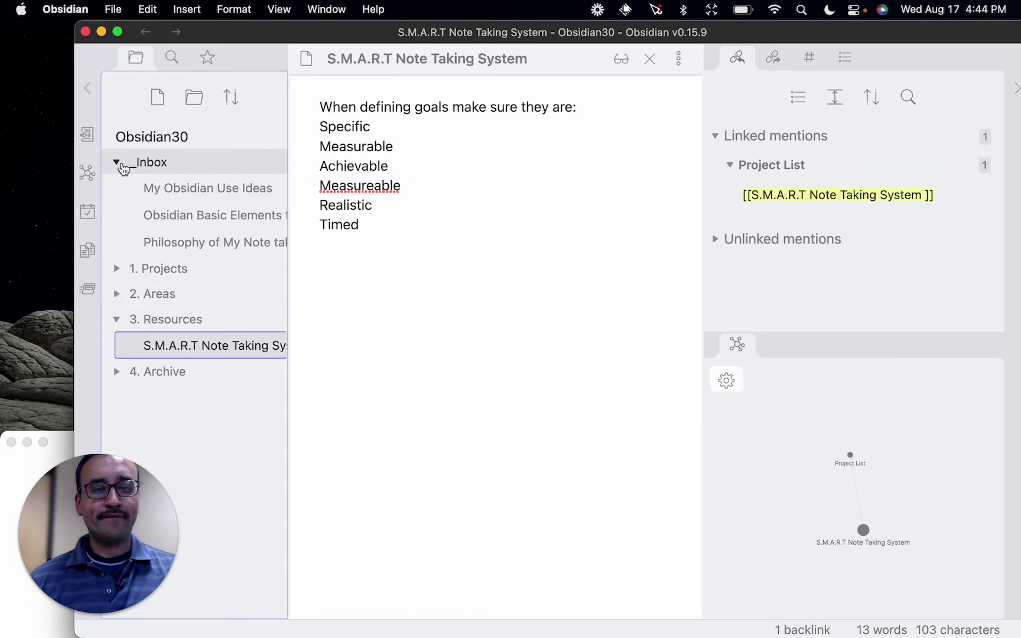
pyautogui.click(124, 169)
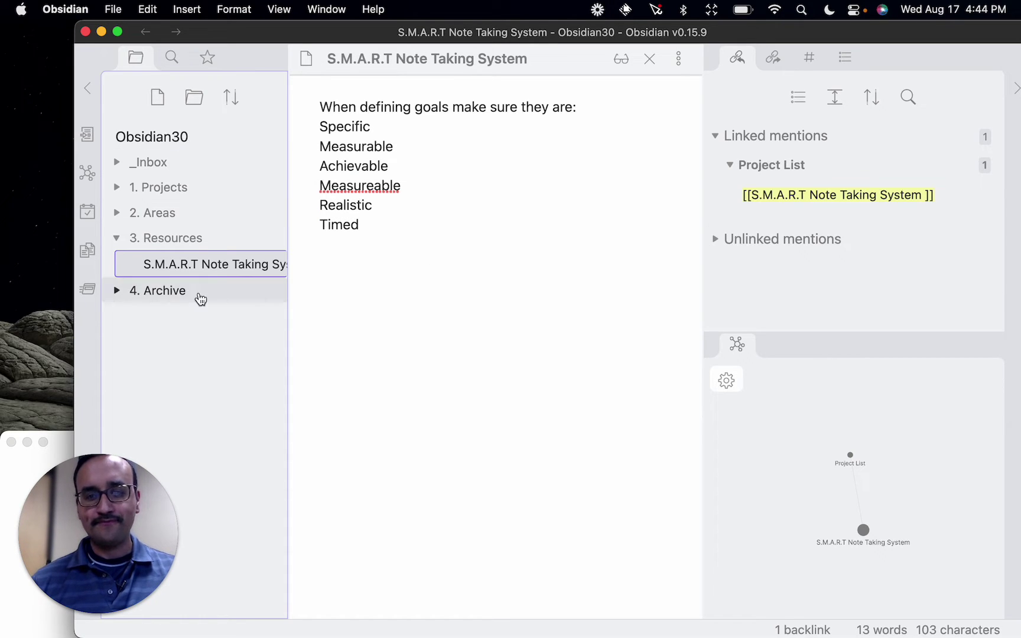
pyautogui.click(172, 188)
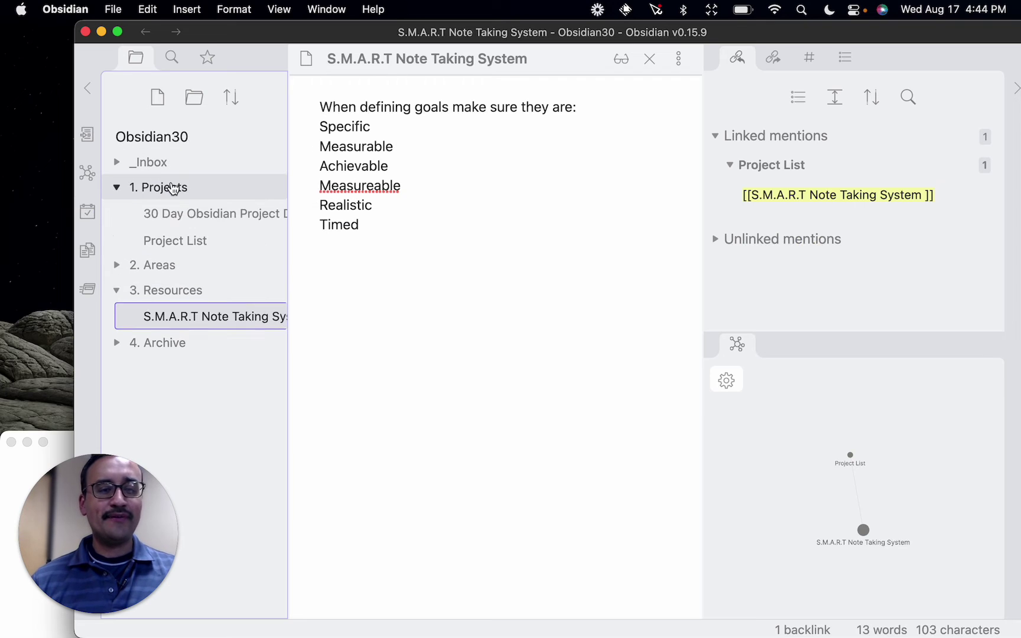
pyautogui.click(207, 219)
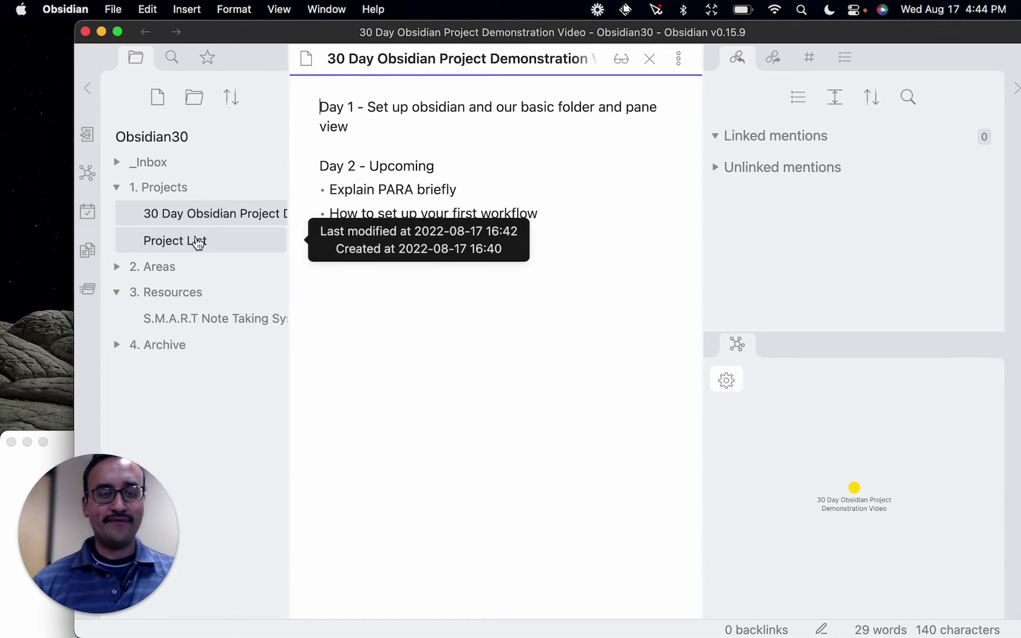
# Step: Open the Project List note and turn its first item, "30 Day Obsidian Challenge Program", into an internal link
pyautogui.click(198, 242)
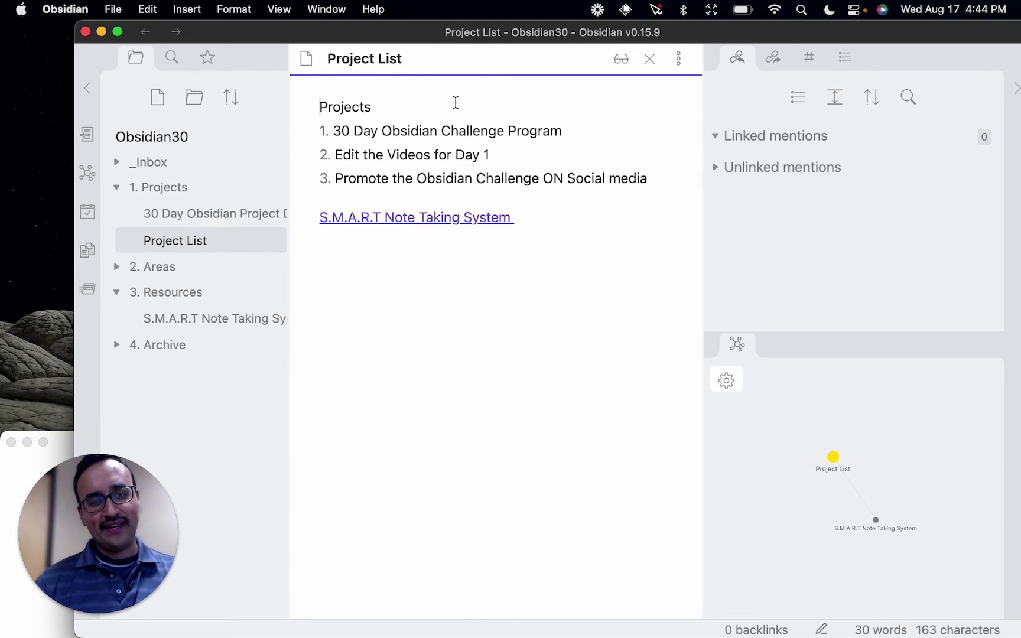
pyautogui.click(335, 129)
pyautogui.write('[[')
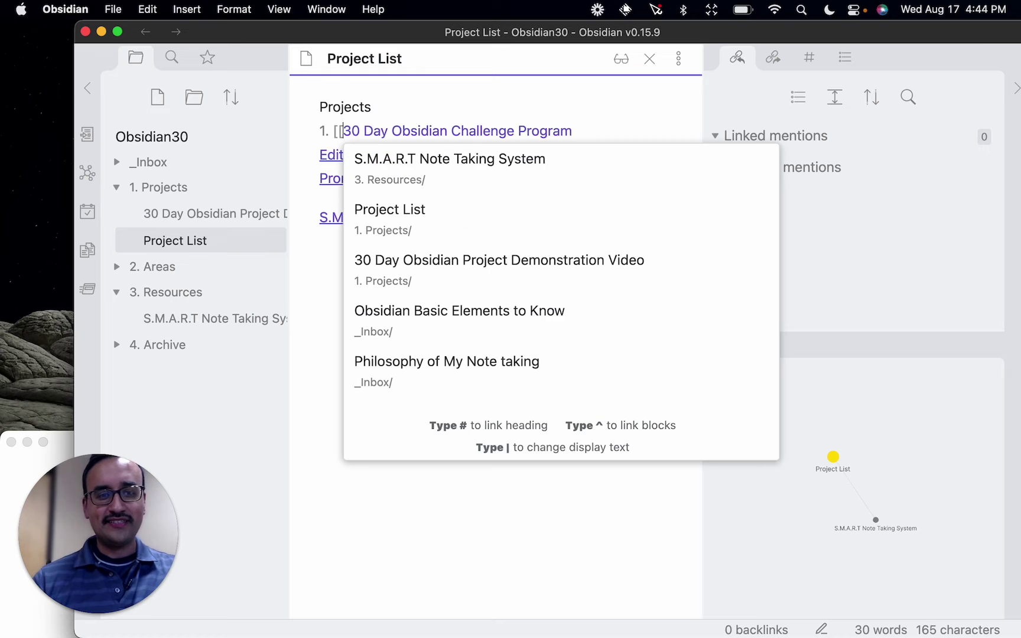
pyautogui.click(581, 130)
pyautogui.write(']]')
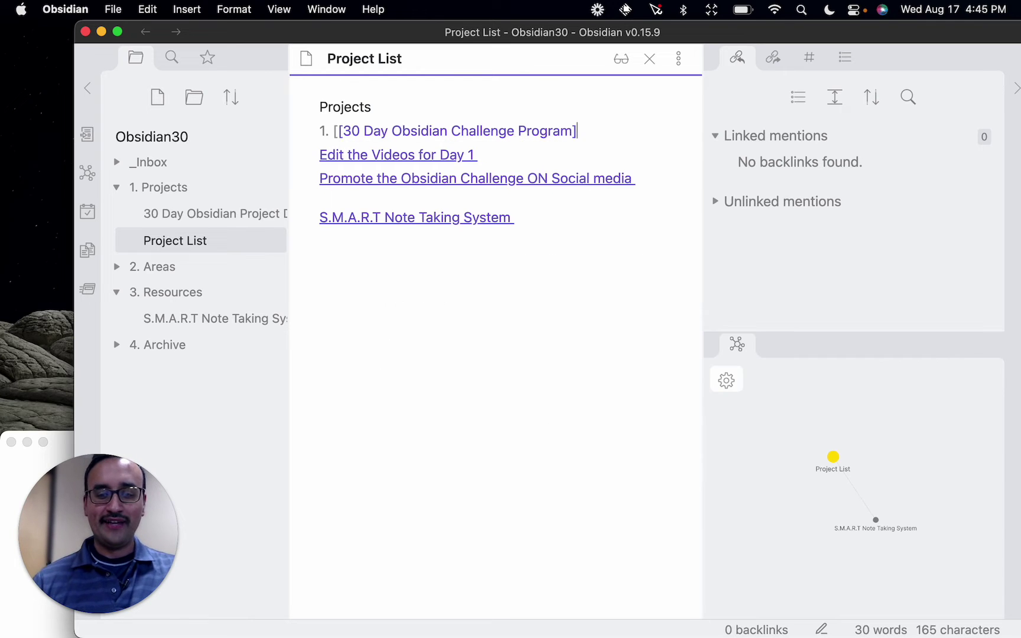
pyautogui.click(487, 385)
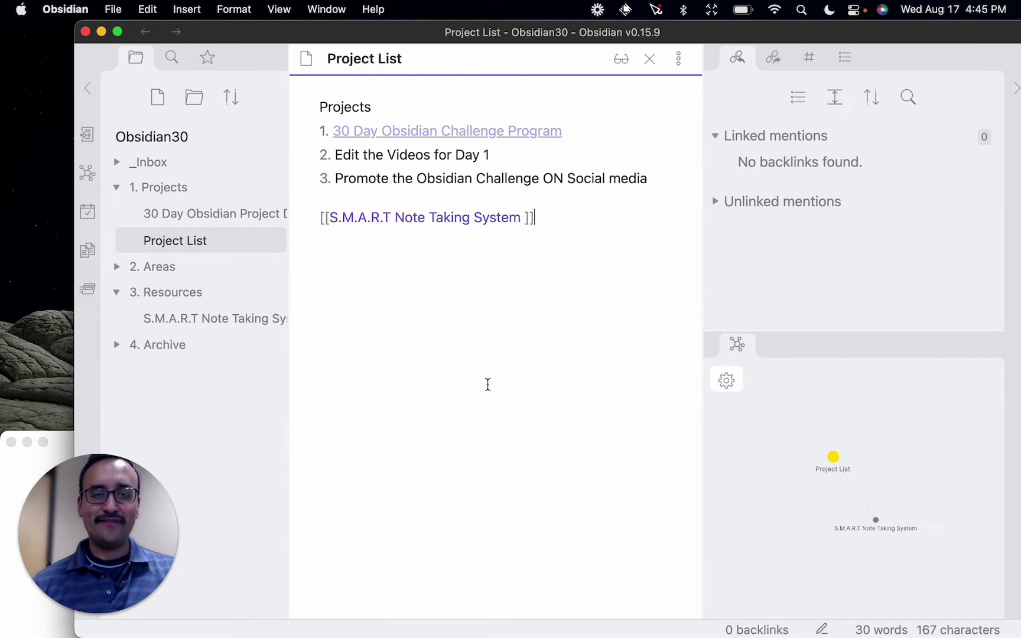
# Step: Create the 30 Day Obsidian Challenge Program note from its link and enter the lines "Date Due::" and "Tasks Involved"
pyautogui.click(466, 131)
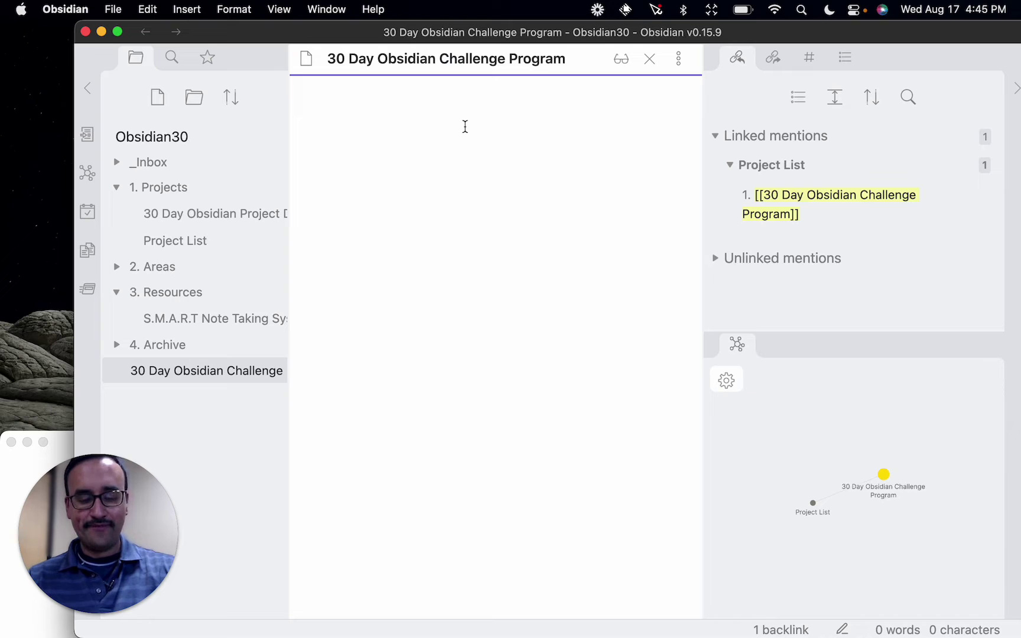
pyautogui.write('Date Due::')
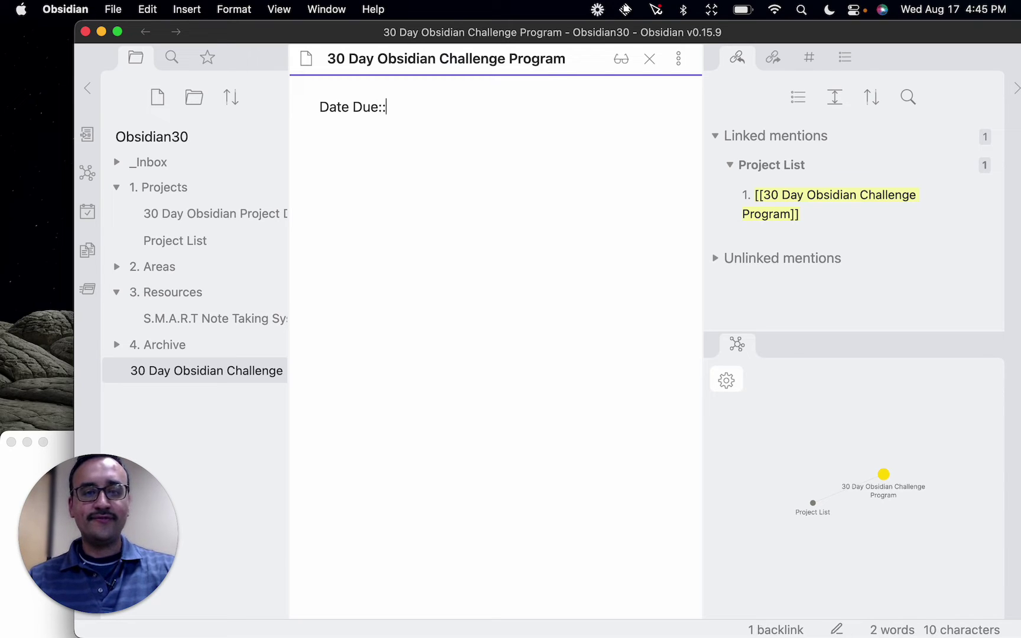
pyautogui.press('Return')
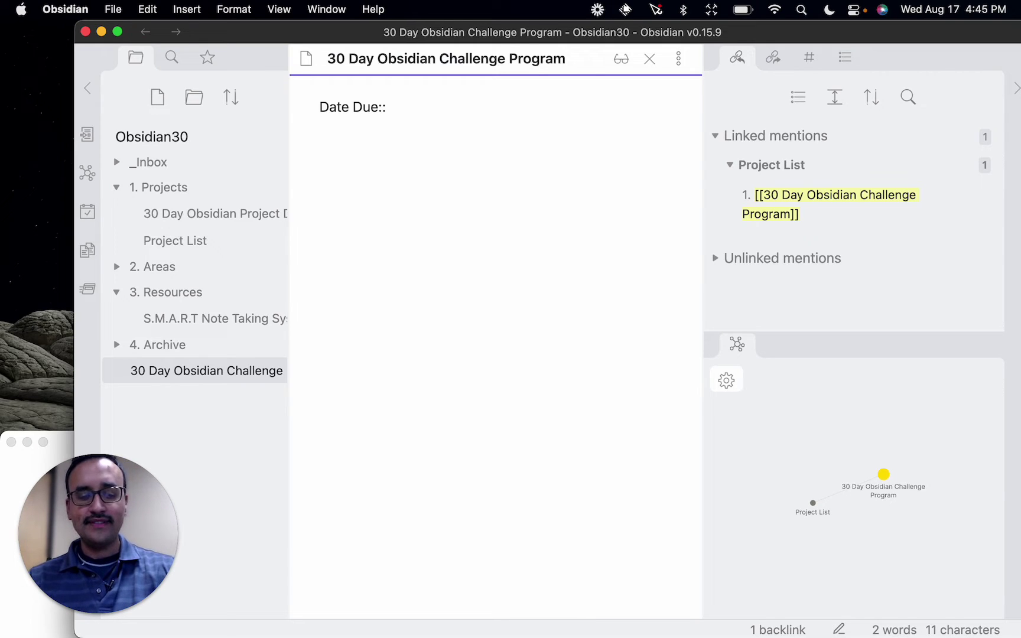
pyautogui.write('Tasks::')
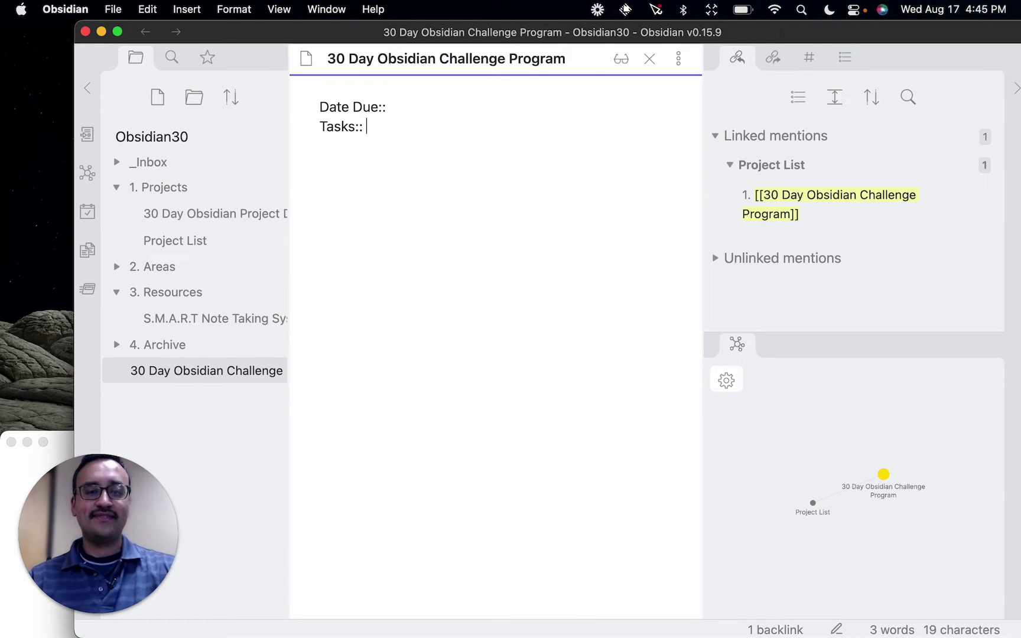
pyautogui.press('BackSpace')
pyautogui.press('BackSpace')
pyautogui.press('BackSpace')
pyautogui.write('Invo')
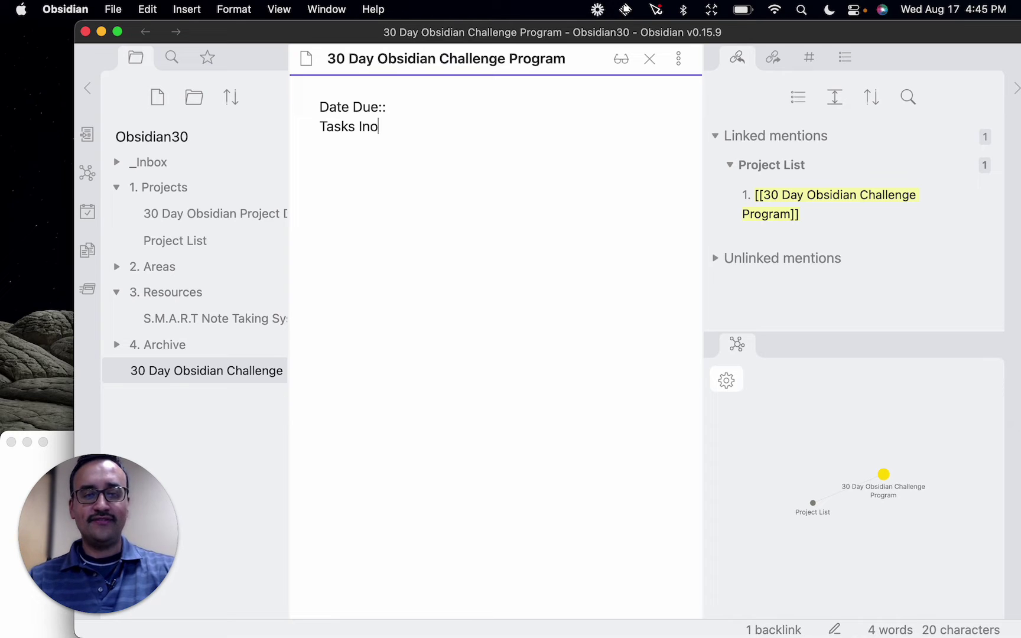
pyautogui.write('lved')
pyautogui.press('Return')
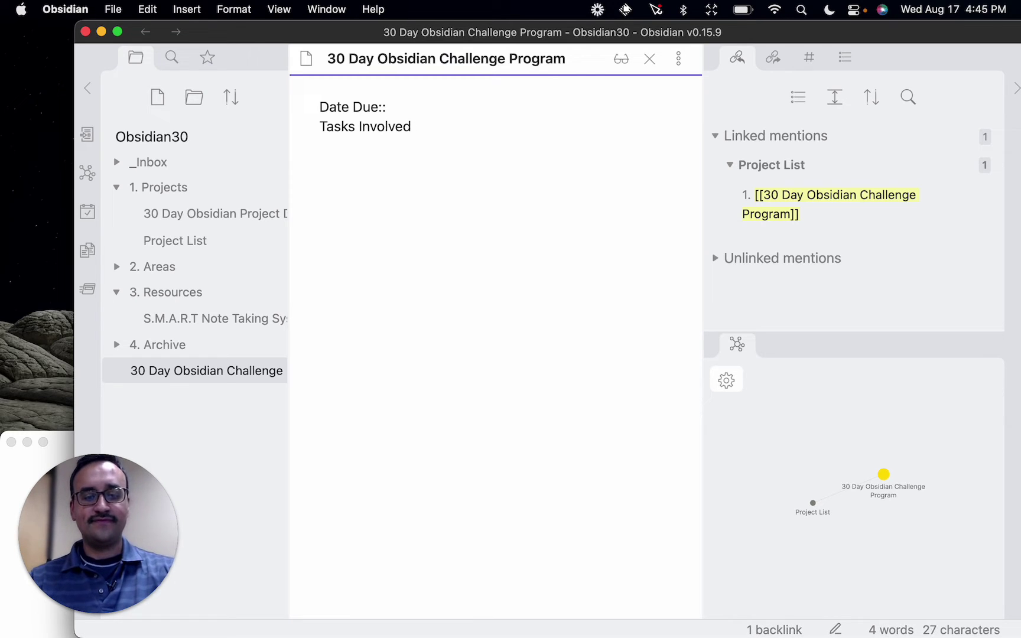
# Step: Add the line "Success Criteria::" below "Tasks Involved", with its spelling corrected
pyautogui.write('Sucess')
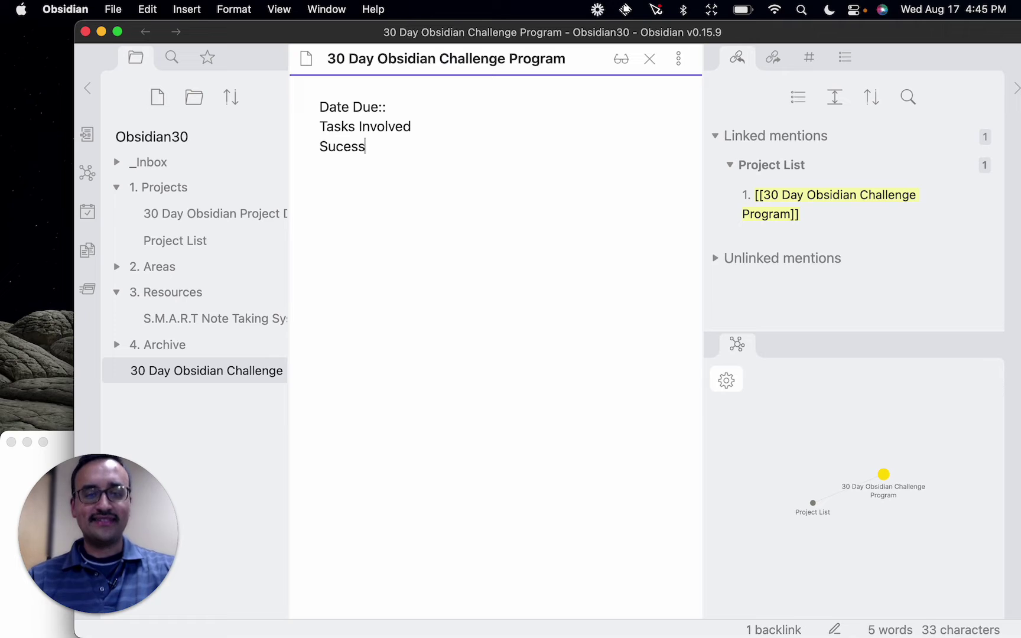
pyautogui.write(' Critera::')
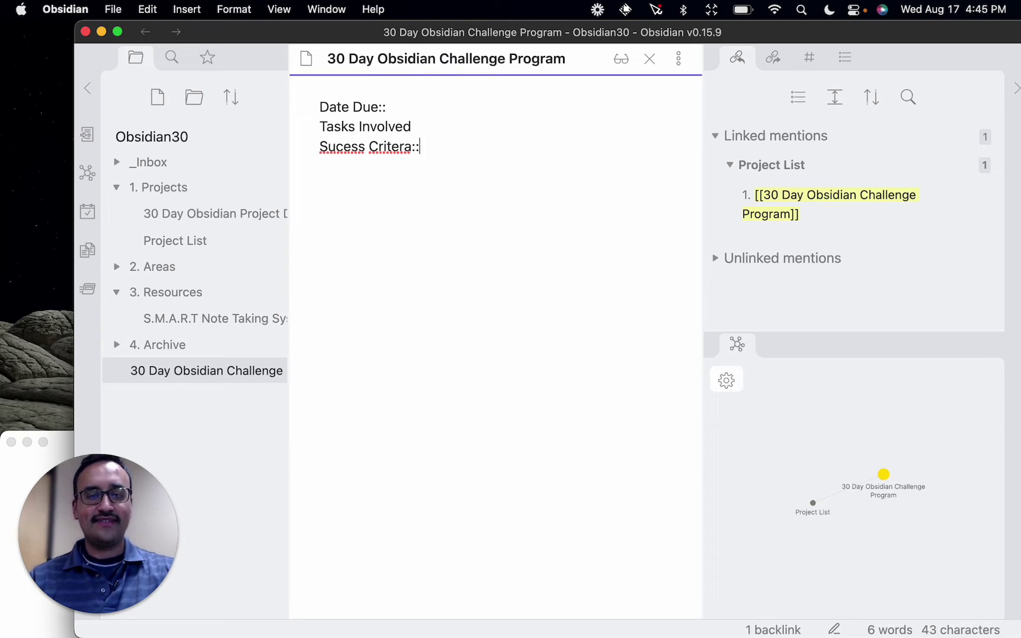
pyautogui.click(337, 148)
pyautogui.write('c')
pyautogui.click(412, 148)
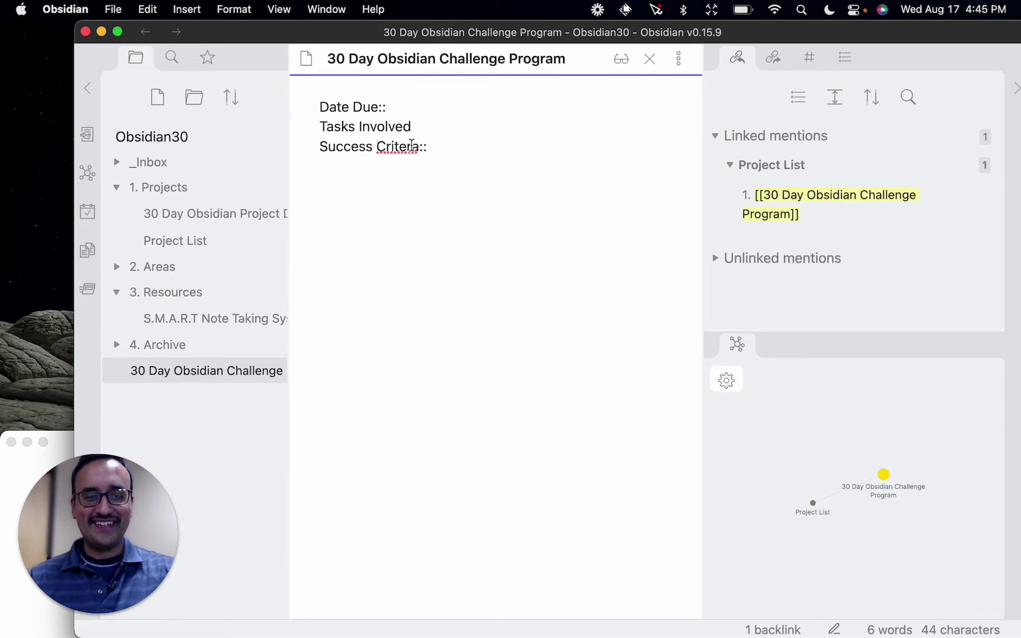
pyautogui.write('i')
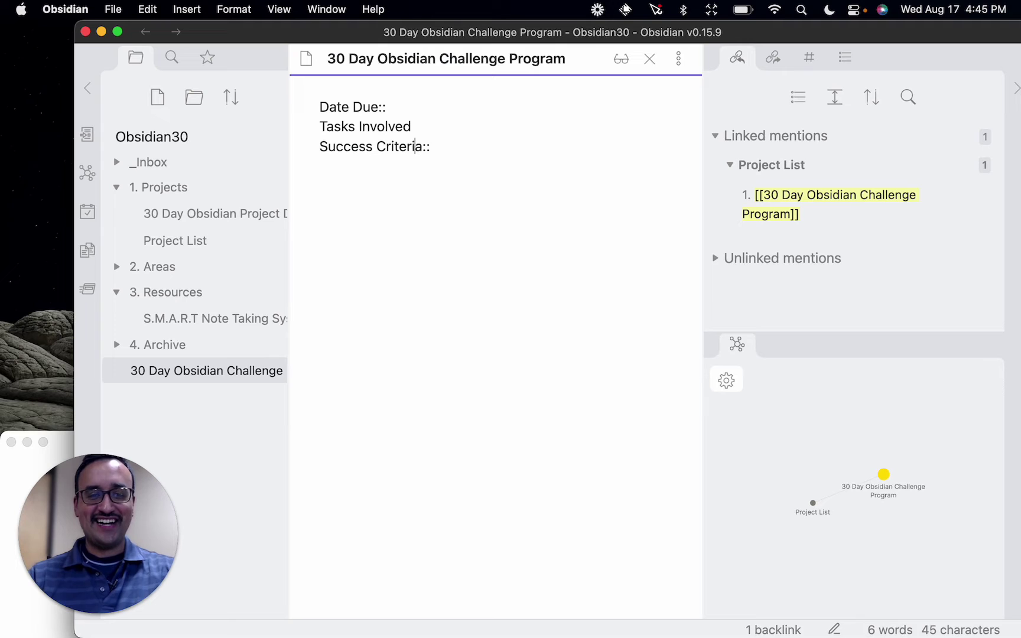
# Step: Move the "Tasks Involved" line below "Success Criteria::", separated by blank lines
pyautogui.click(433, 128)
pyautogui.hotkey('shift', 'Up')
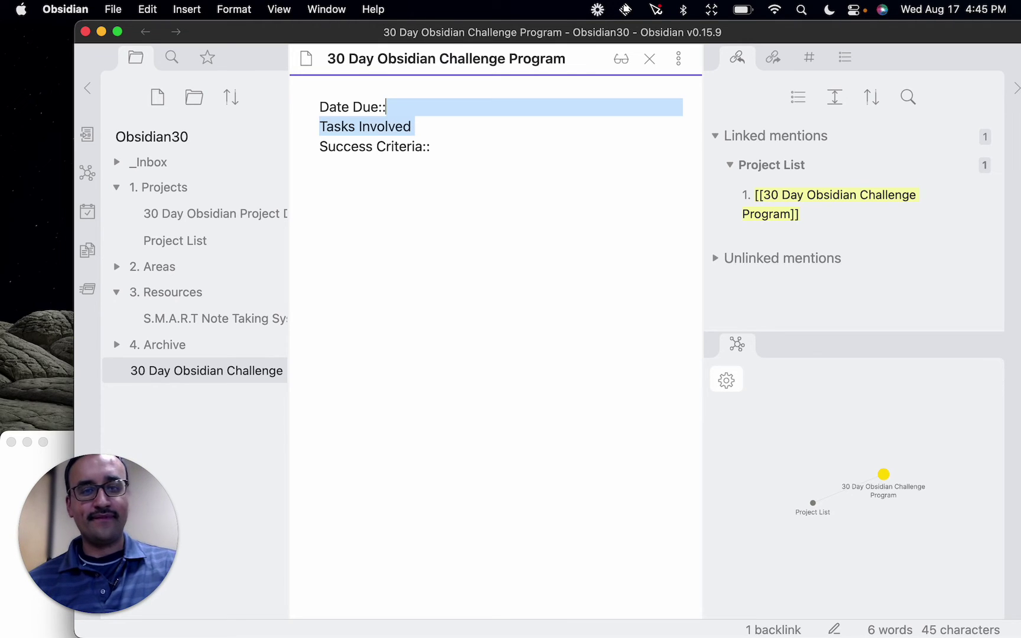
pyautogui.press('super+x')
pyautogui.press('Down')
pyautogui.press('End')
pyautogui.press('Return')
pyautogui.press('Return')
pyautogui.press('super+v')
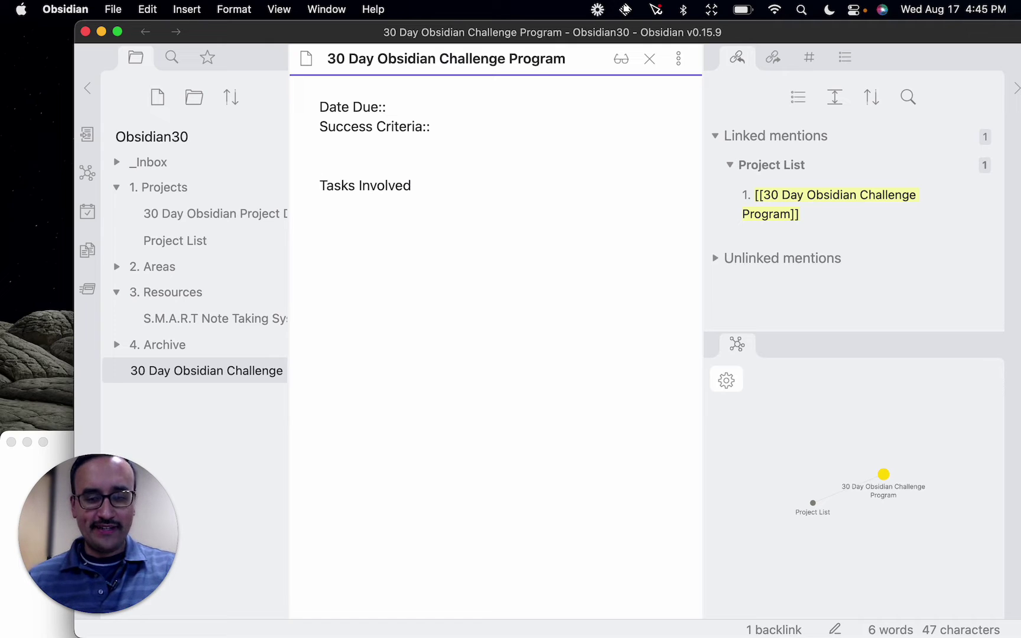
# Step: Format "Tasks Involved" as a level-2 heading and start a new line beneath it
pyautogui.write('##')
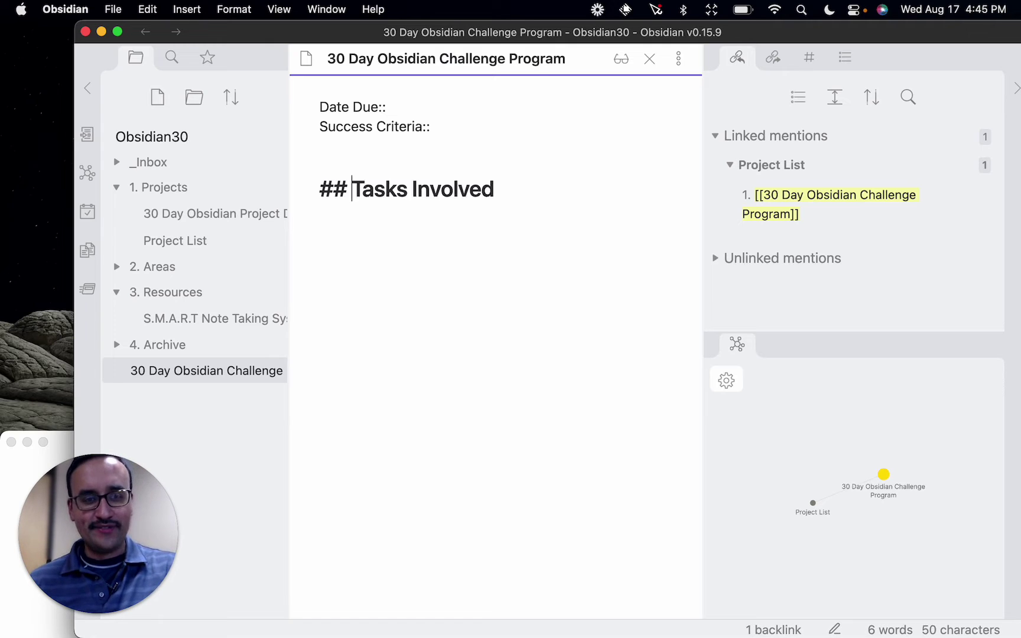
pyautogui.click(428, 239)
pyautogui.press('Return')
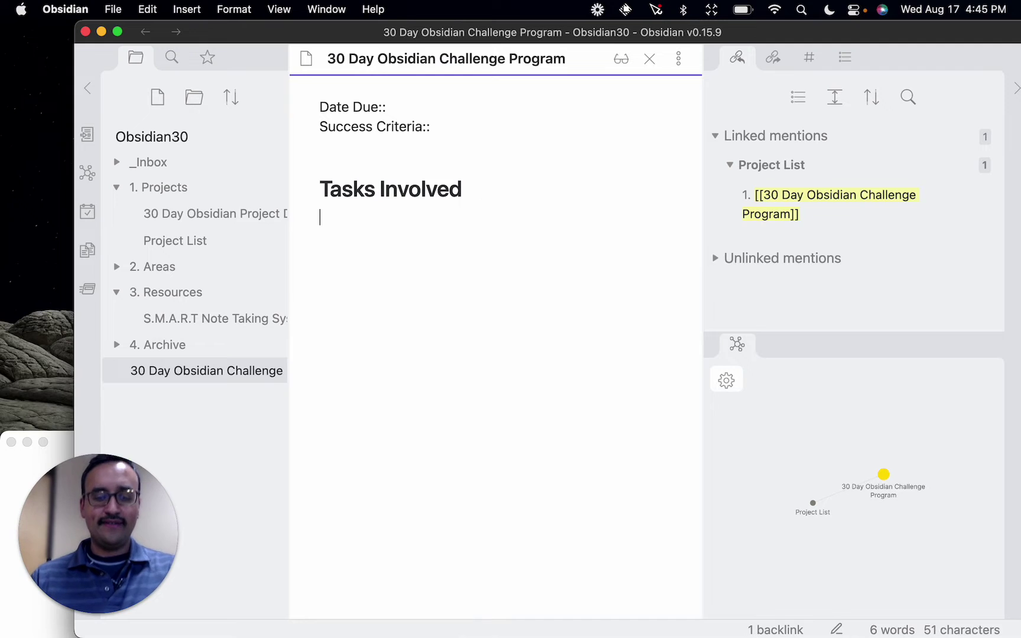
# Step: Add the checkbox task "Define an outline of my videos" under the Tasks Involved heading and start another checkbox item
pyautogui.press('super+l')
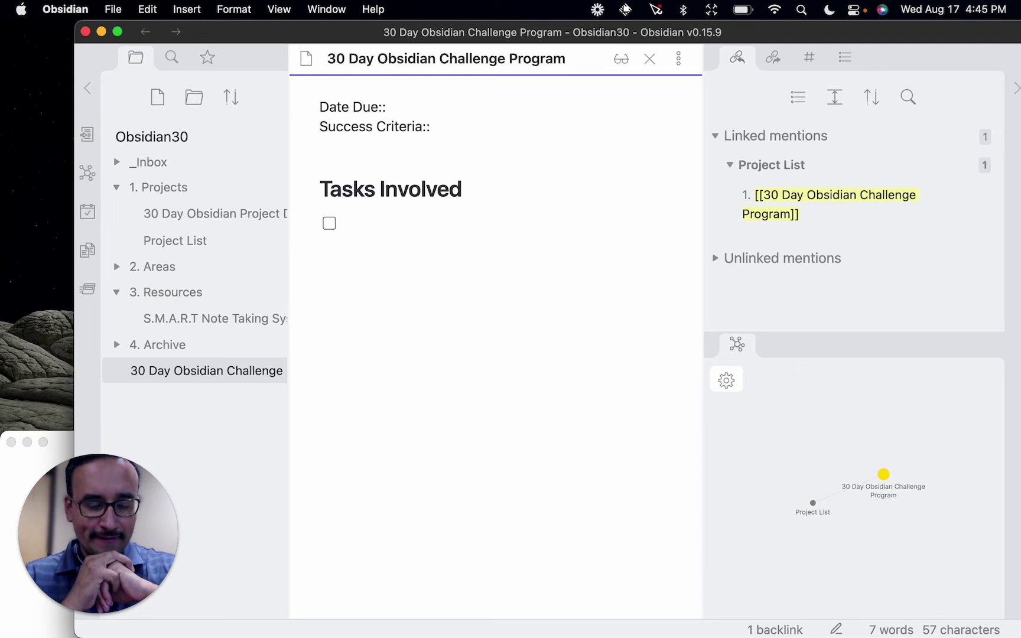
pyautogui.write('Definen')
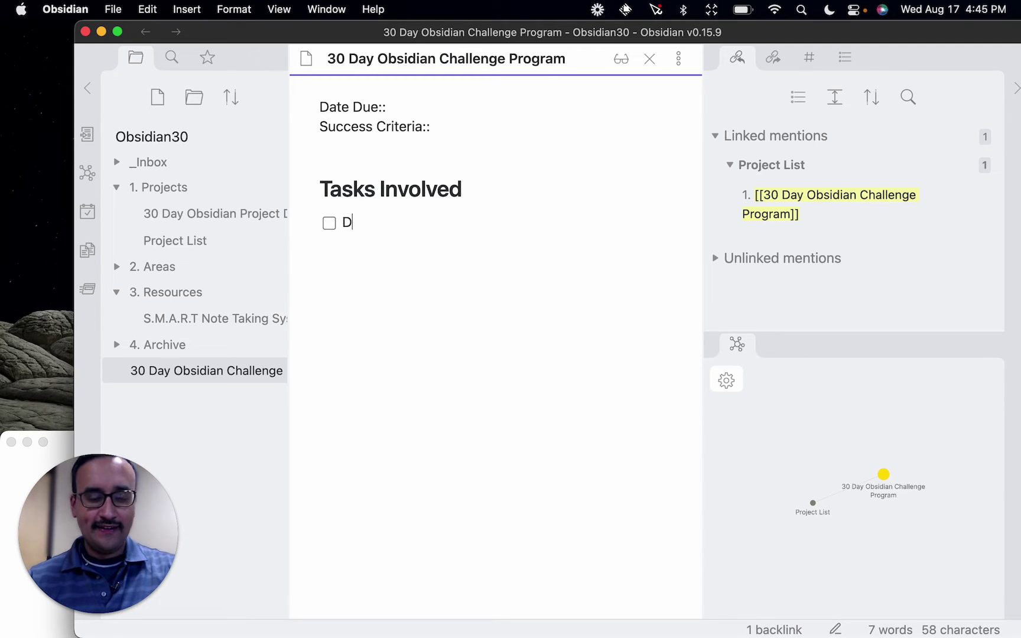
pyautogui.press('BackSpace')
pyautogui.press('BackSpace')
pyautogui.write('an ')
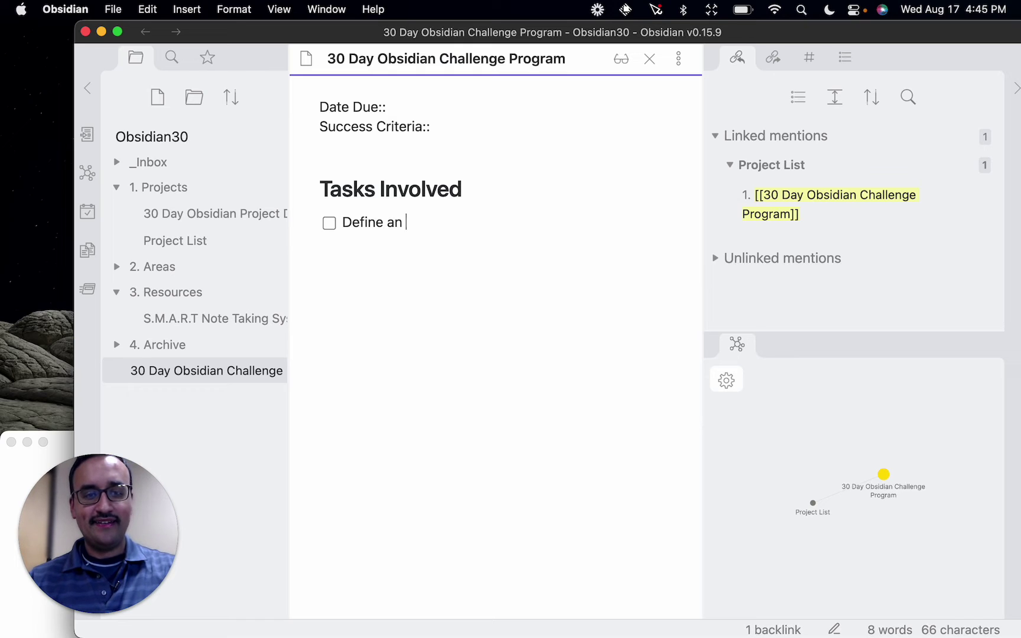
pyautogui.write('outline of my videos')
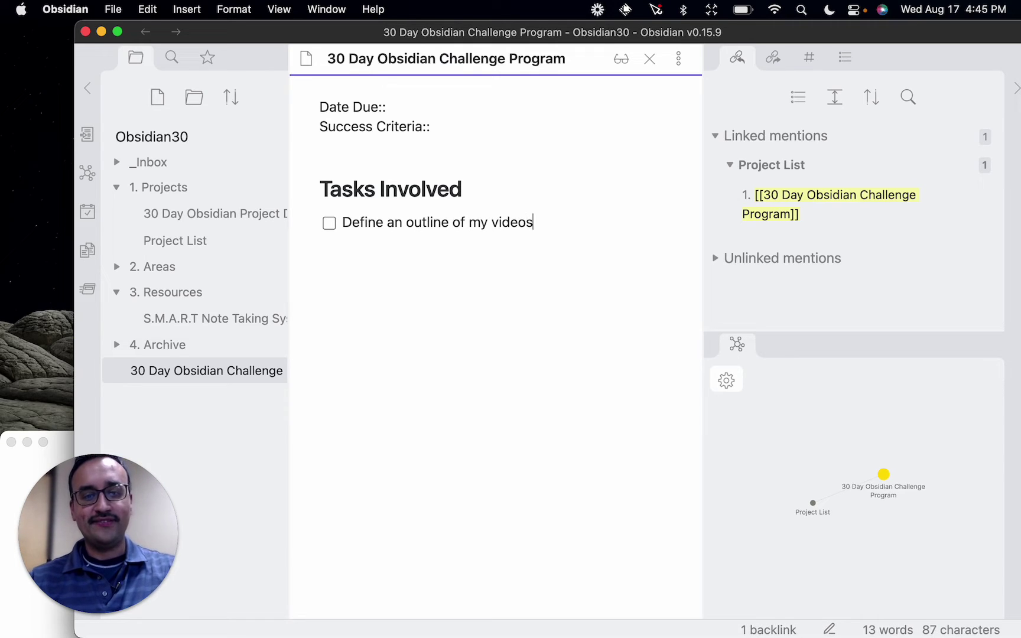
pyautogui.press('Return')
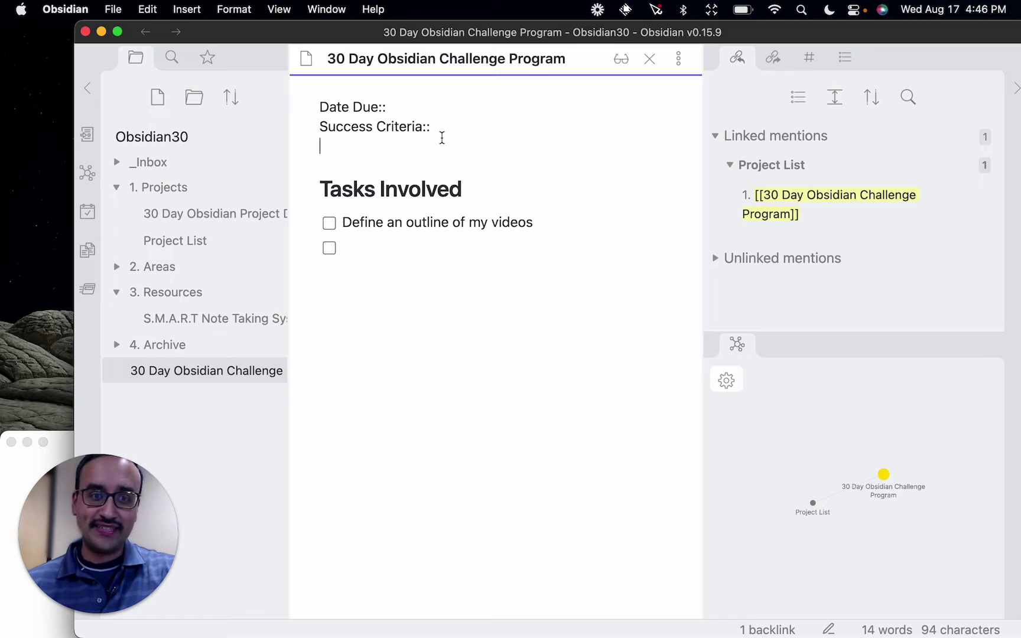
# Step: Move the timer window up the desktop and return to the Obsidian note
pyautogui.press('Down')
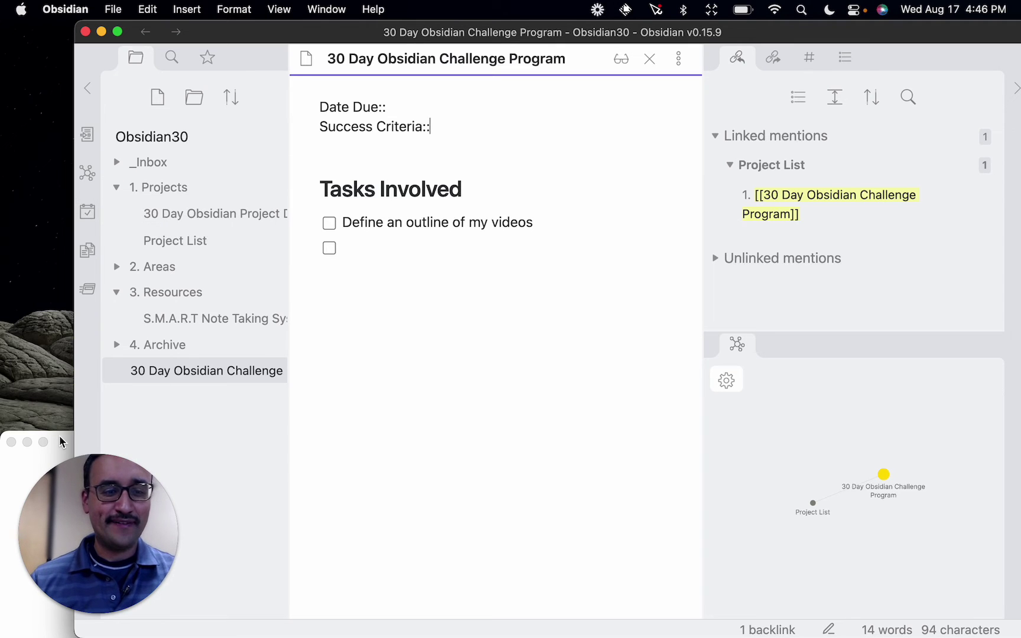
pyautogui.moveTo(61, 442); pyautogui.dragTo(51, 88)
pyautogui.click(615, 451)
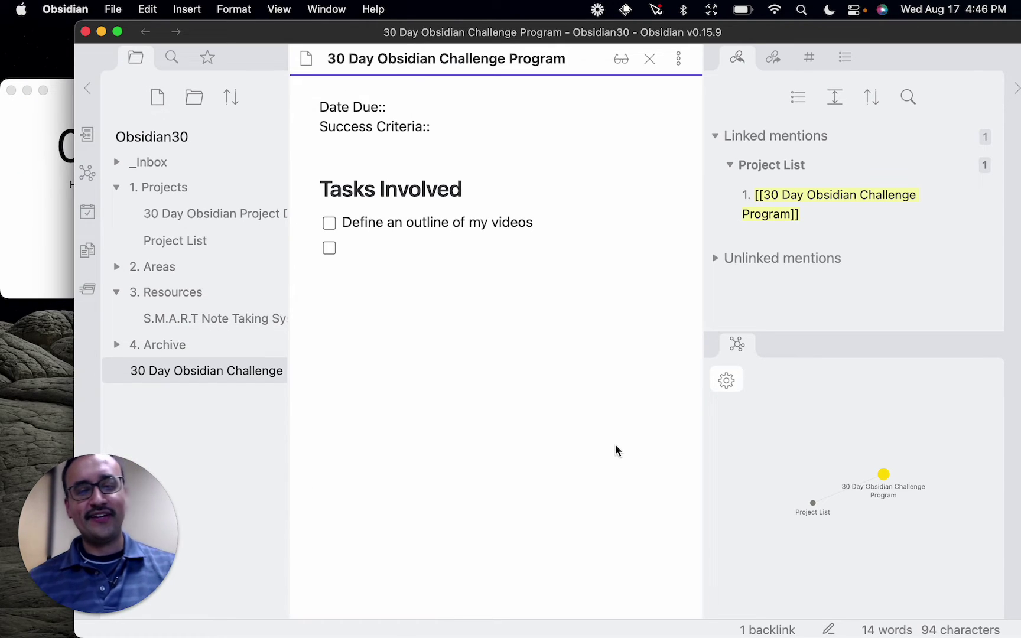
# Step: Extend the first task with "i can use and reuse" so it follows "Define an outline of my videos"
pyautogui.click(370, 251)
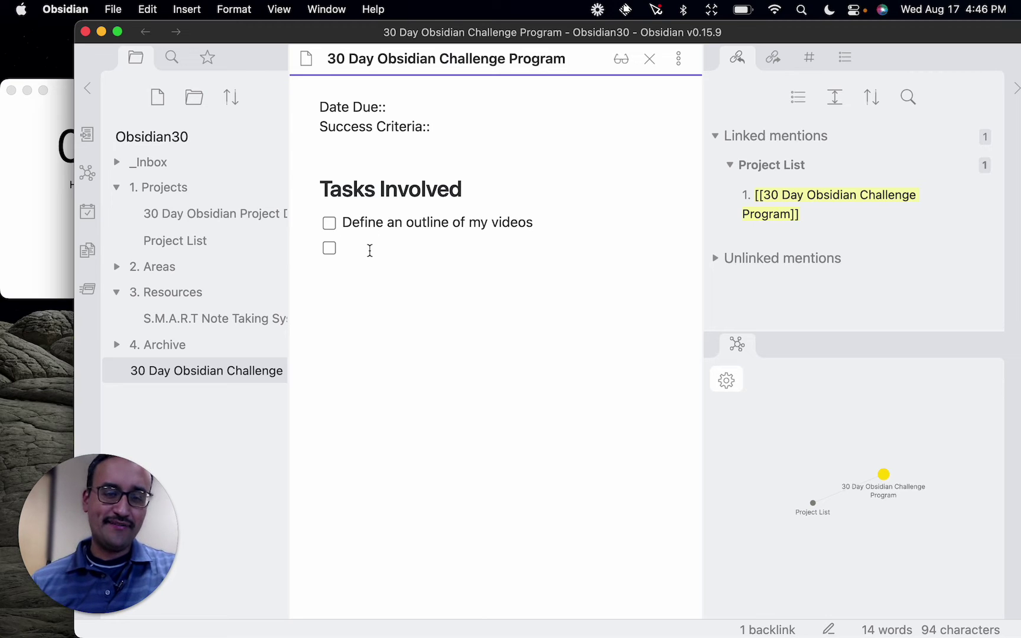
pyautogui.click(569, 221)
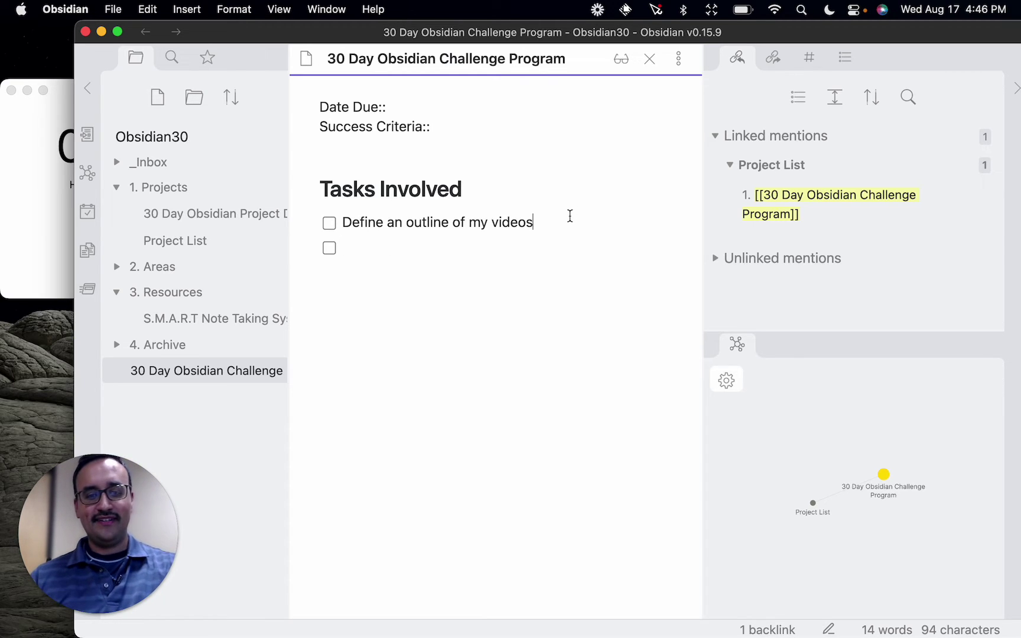
pyautogui.write('i can use and reuse ')
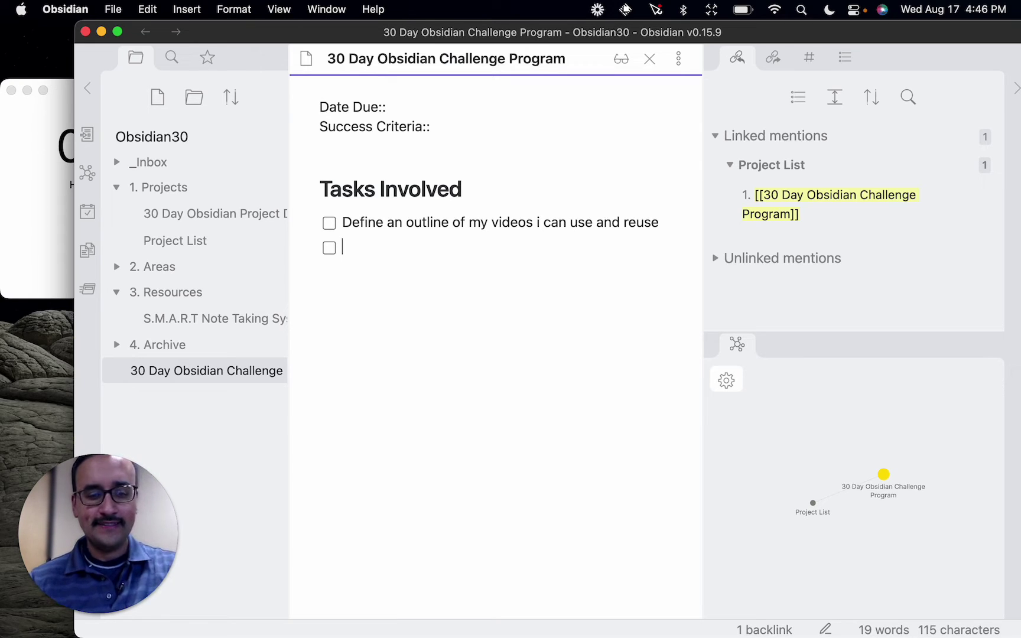
# Step: Enter "Layout the overview of the program for the month" as the second checkbox task and start a third one
pyautogui.write('Layout th')
pyautogui.write('ove')
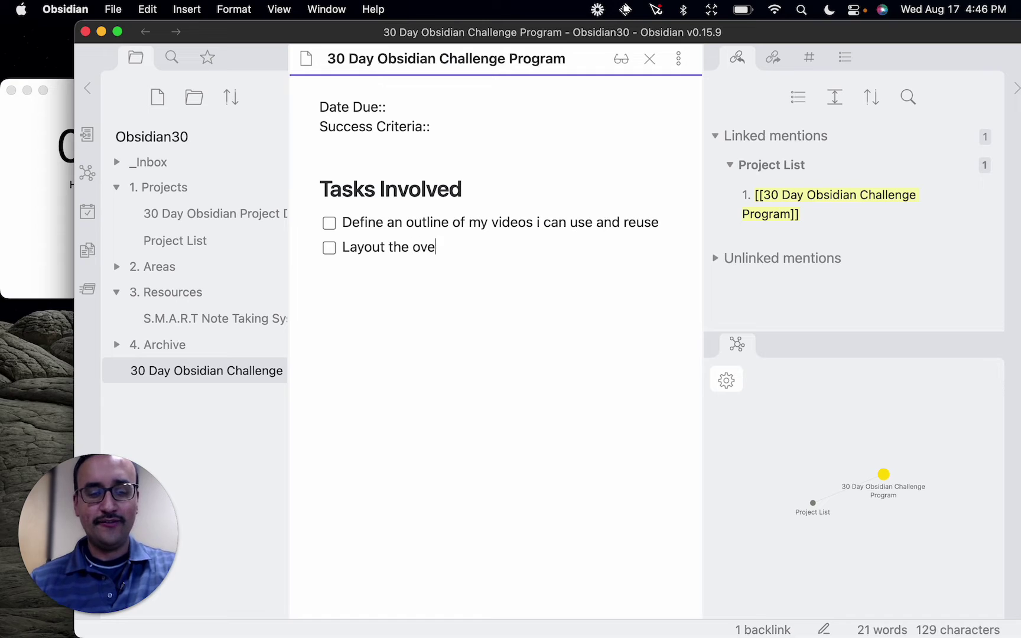
pyautogui.write('rview of the program folr the')
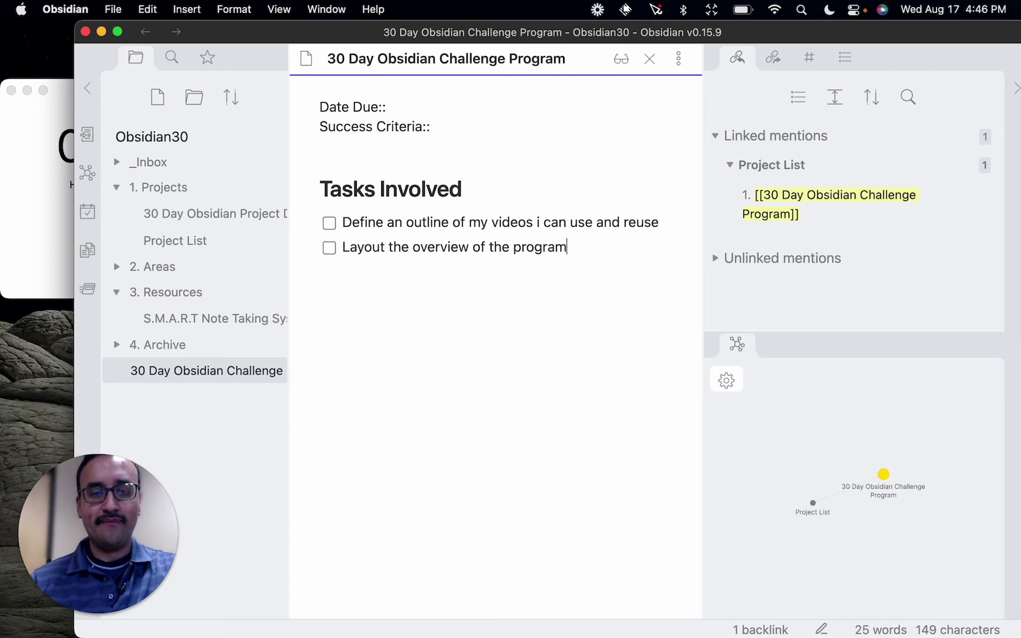
pyautogui.press('BackSpace')
pyautogui.press('BackSpace')
pyautogui.press('BackSpace')
pyautogui.press('BackSpace')
pyautogui.press('BackSpace')
pyautogui.press('BackSpace')
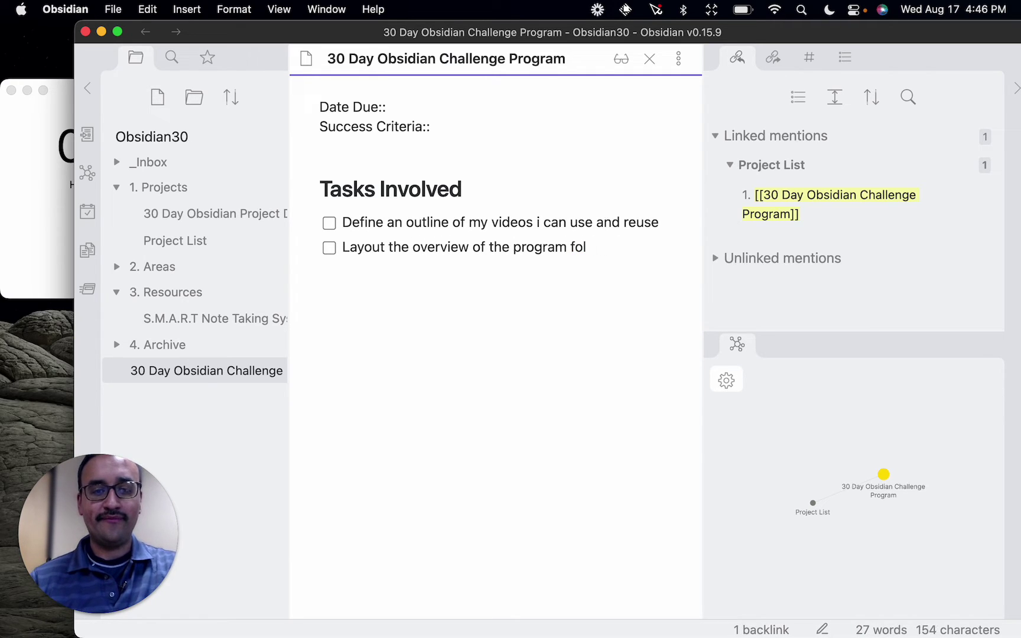
pyautogui.write('r the mont')
pyautogui.write('h')
pyautogui.press('Return')
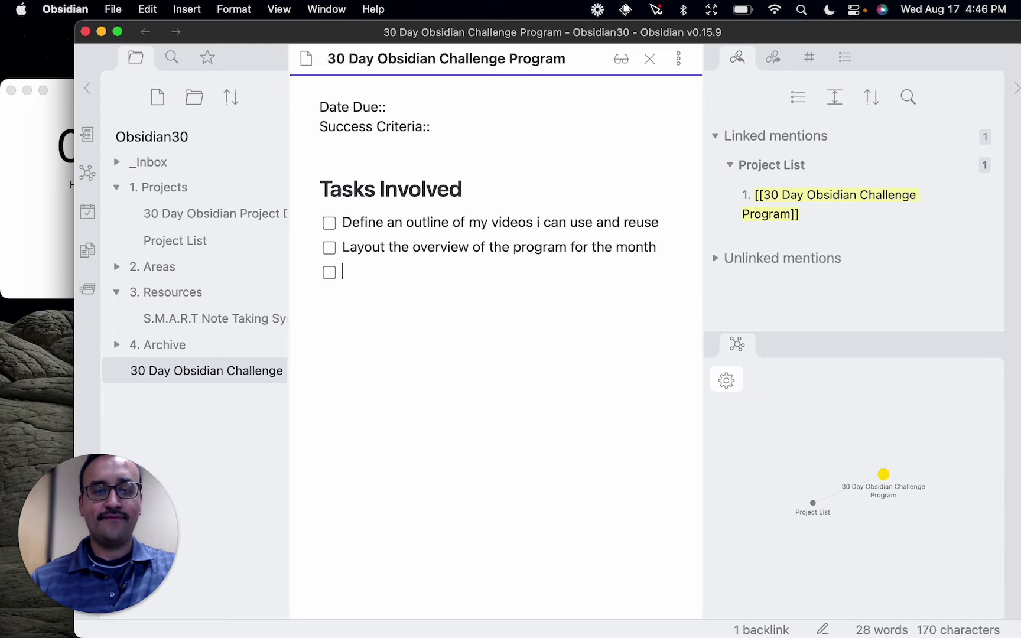
# Step: Enter "Install Mindmapping" as the third checkbox task
pyautogui.write('Install')
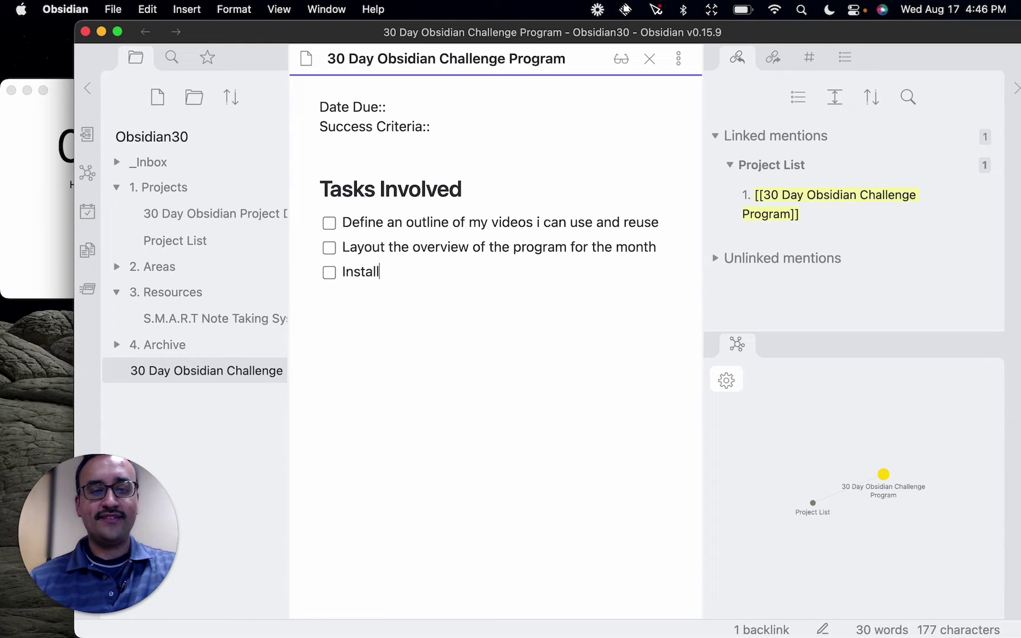
pyautogui.write(' Mindmapping')
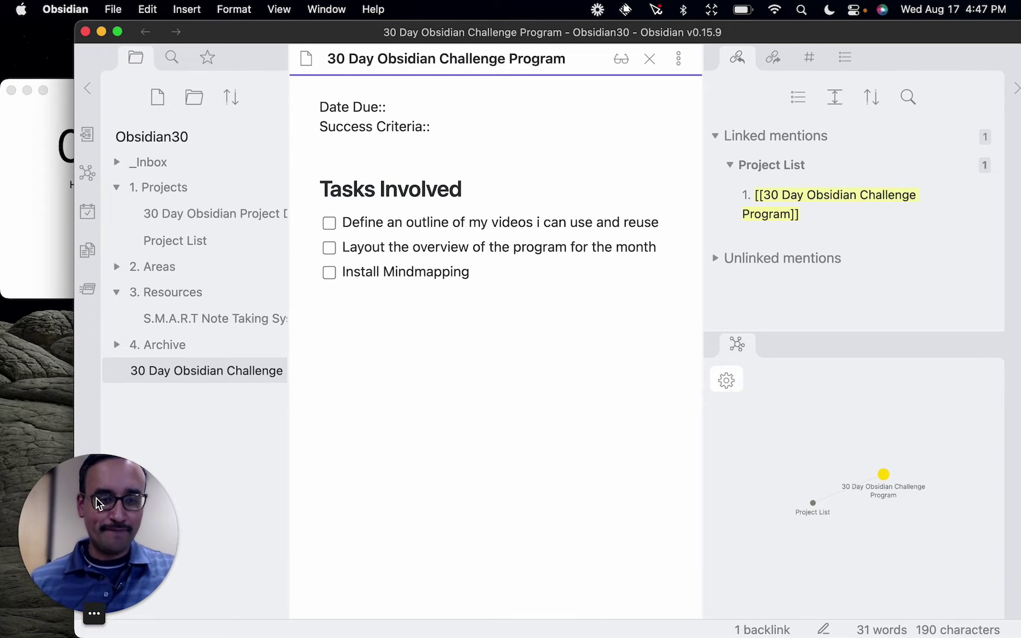
pyautogui.moveTo(97, 553); pyautogui.dragTo(98, 422)
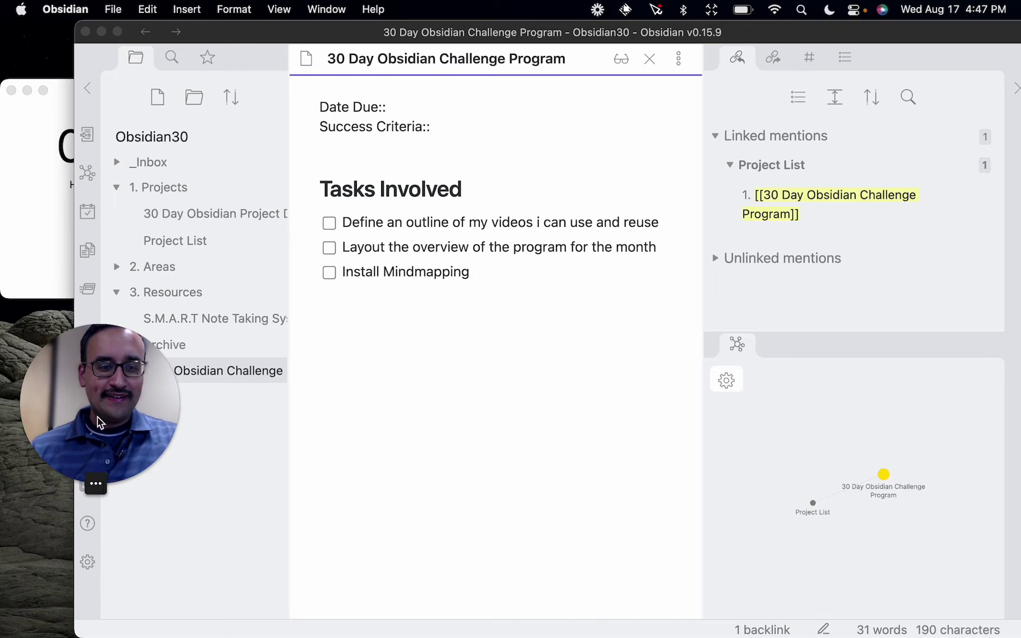
# Step: Read the community plugin security notice in the settings and turn on community plugins
pyautogui.click(89, 565)
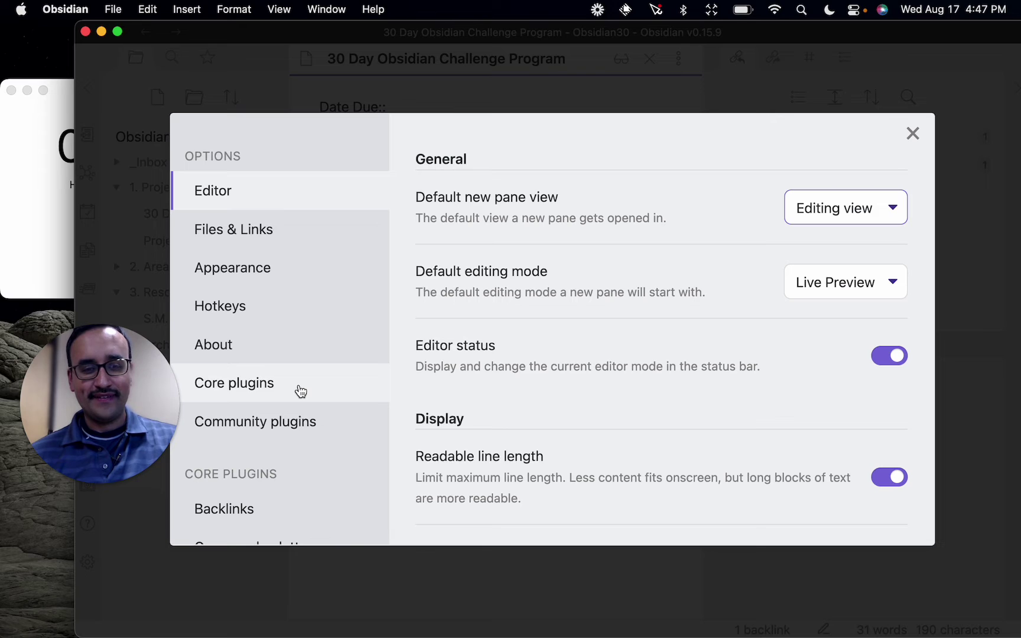
pyautogui.click(300, 414)
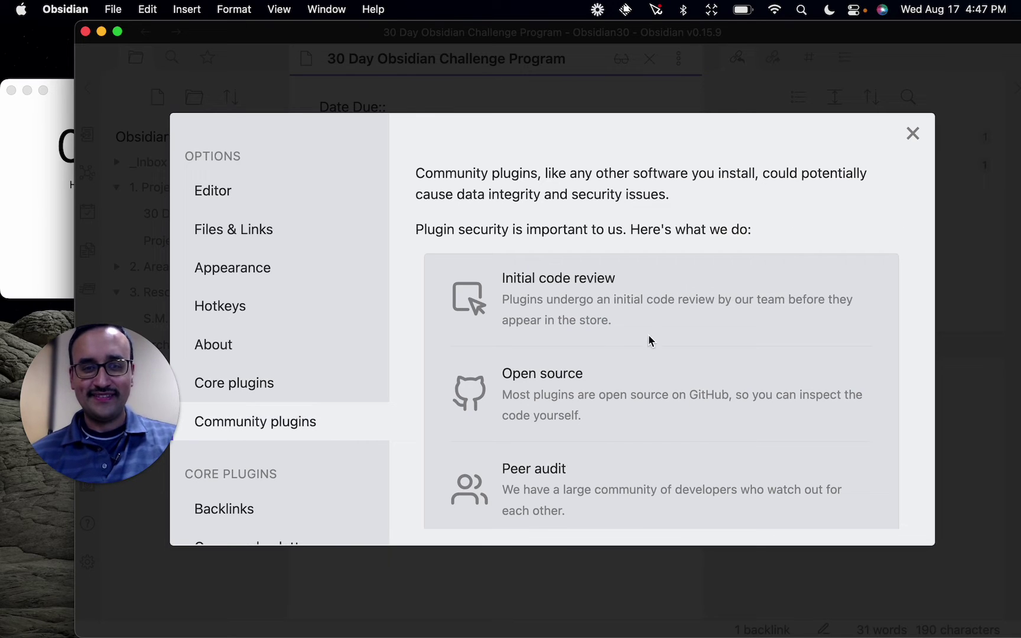
pyautogui.scroll(-1, 677, 325)
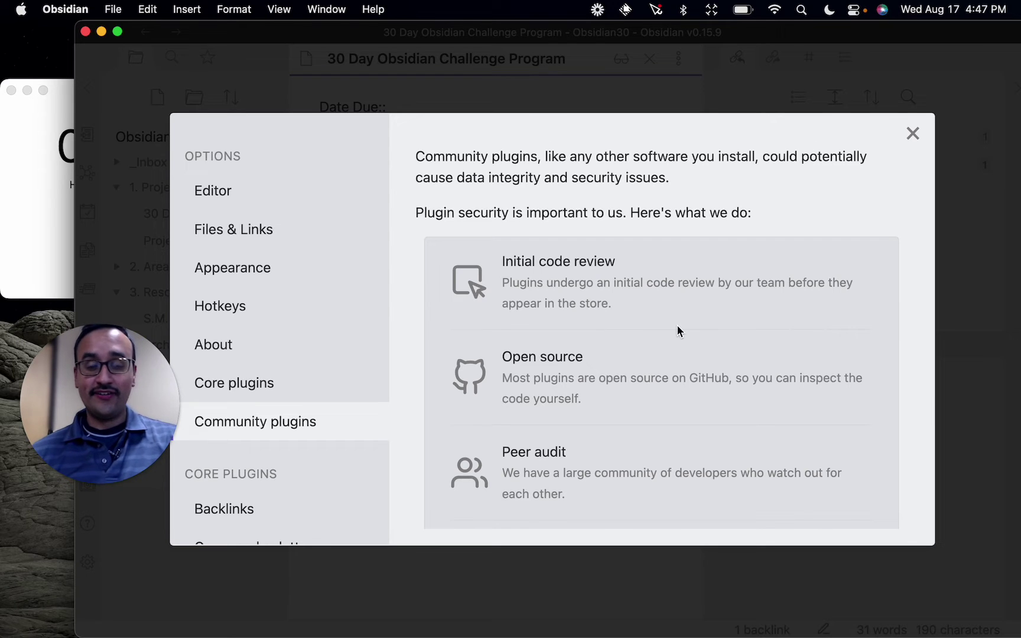
pyautogui.scroll(-3, 678, 331)
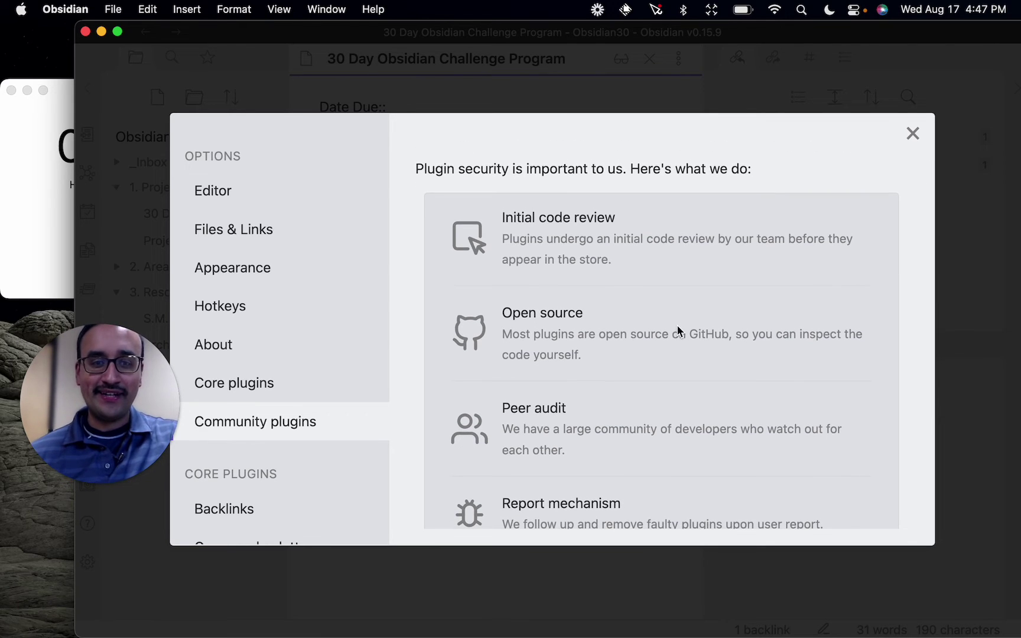
pyautogui.scroll(-10, 678, 330)
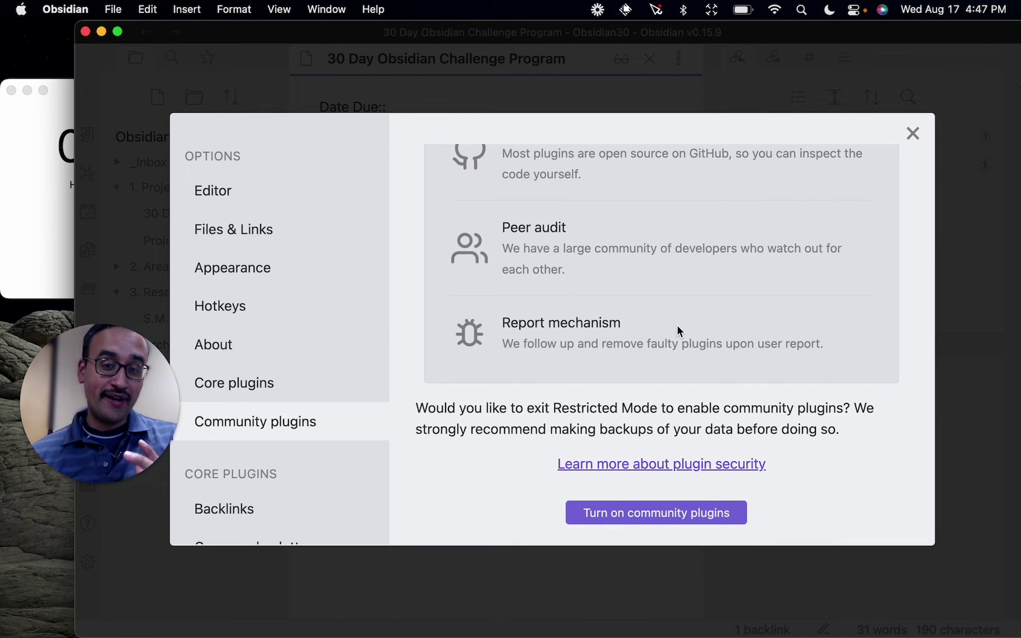
pyautogui.scroll(10, 678, 328)
pyautogui.scroll(-10, 678, 328)
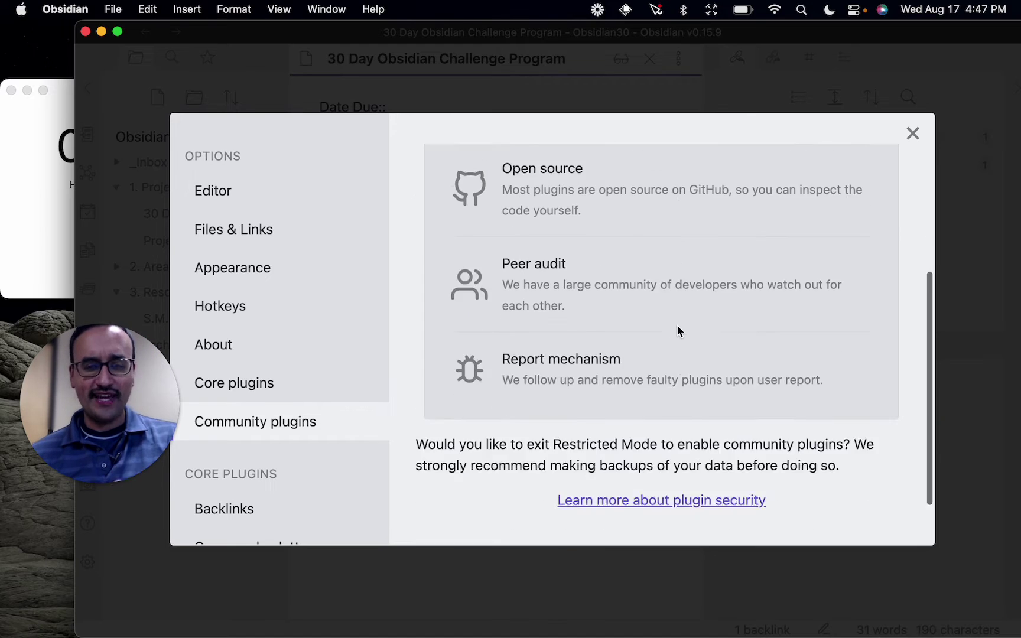
pyautogui.click(623, 514)
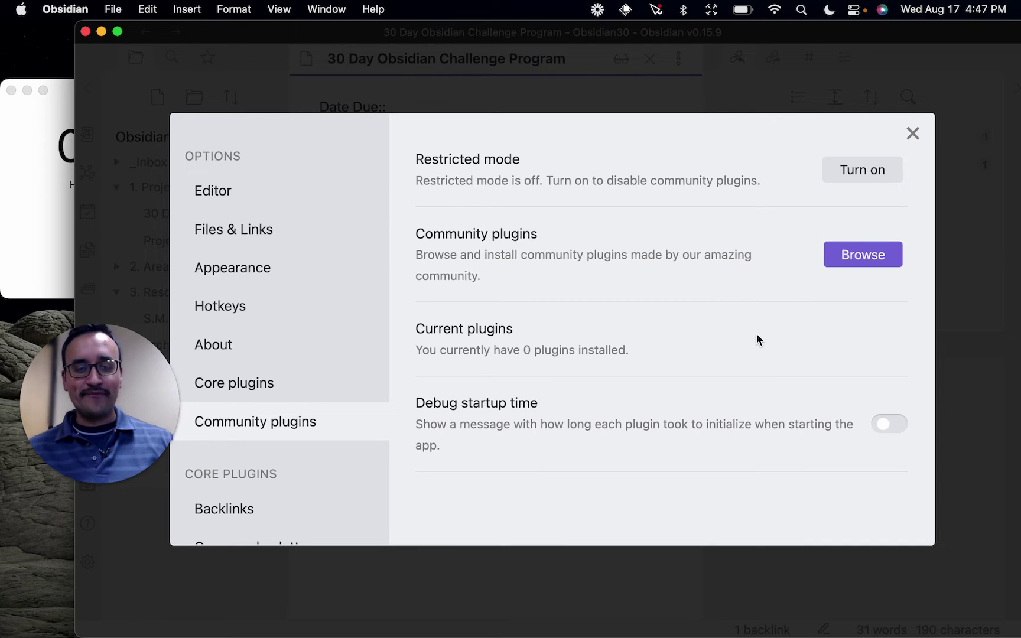
# Step: Search the community plugins for "mindmap" and look through the Enhancing mindmap plugin's description
pyautogui.click(875, 260)
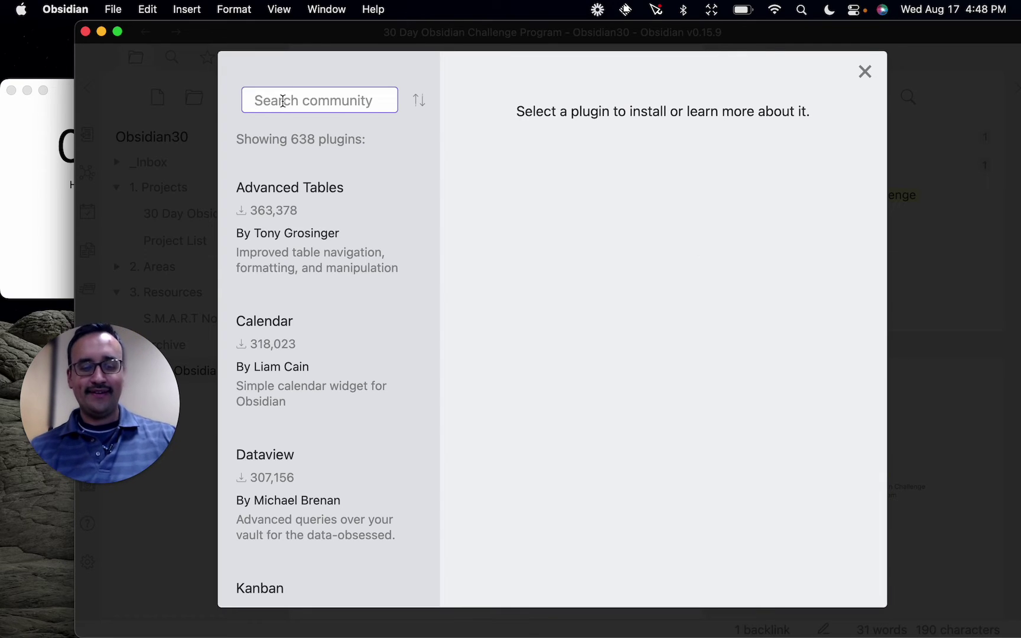
pyautogui.write('mindmap')
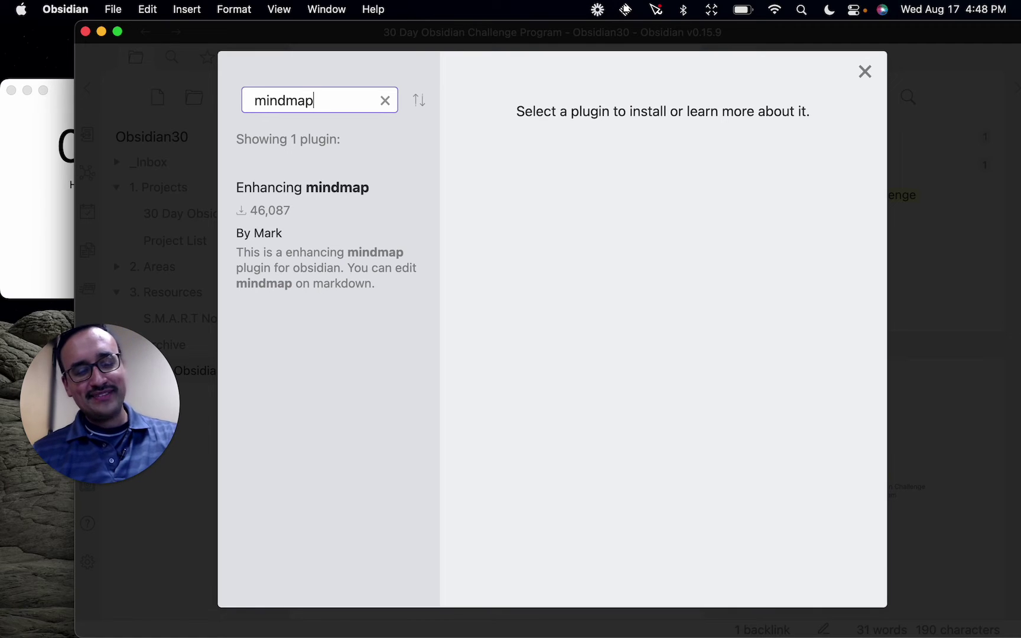
pyautogui.click(308, 290)
pyautogui.scroll(-5, 654, 406)
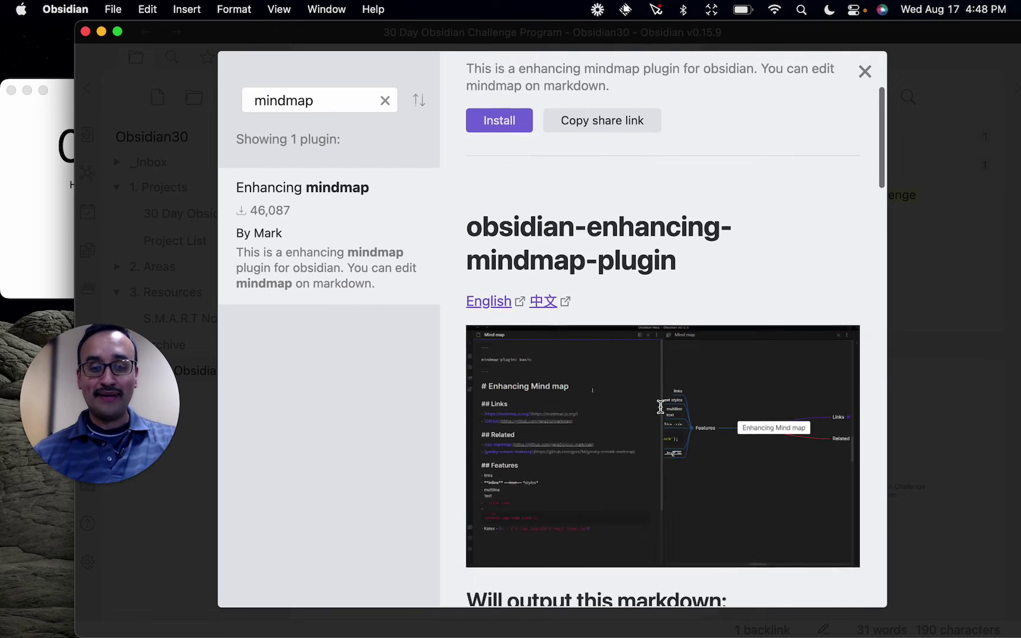
pyautogui.scroll(-5, 661, 413)
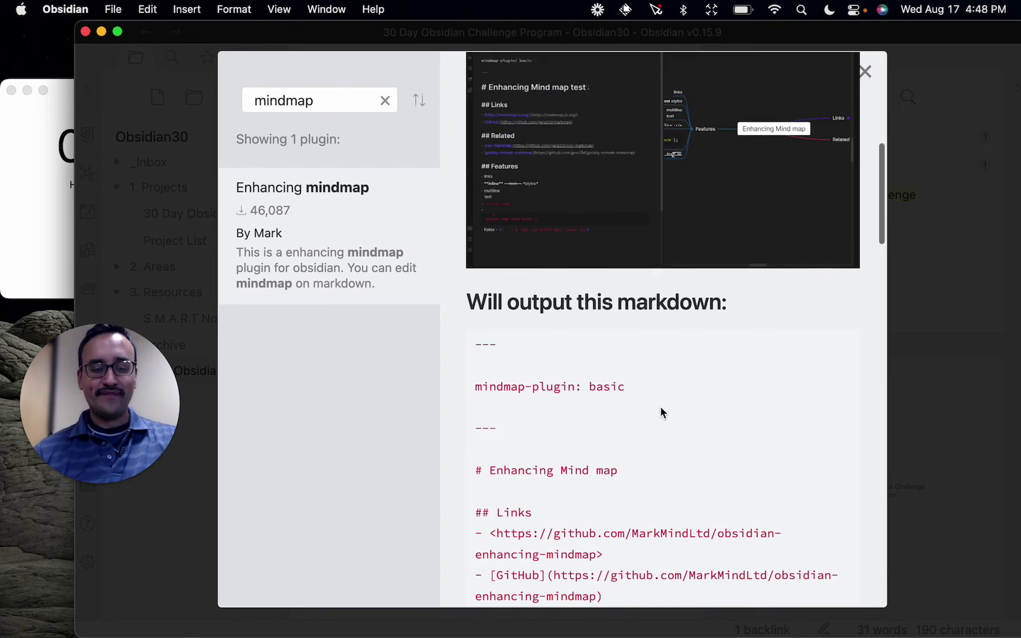
# Step: Install and enable the Enhancing mindmap plugin
pyautogui.scroll(10, 659, 412)
pyautogui.click(490, 302)
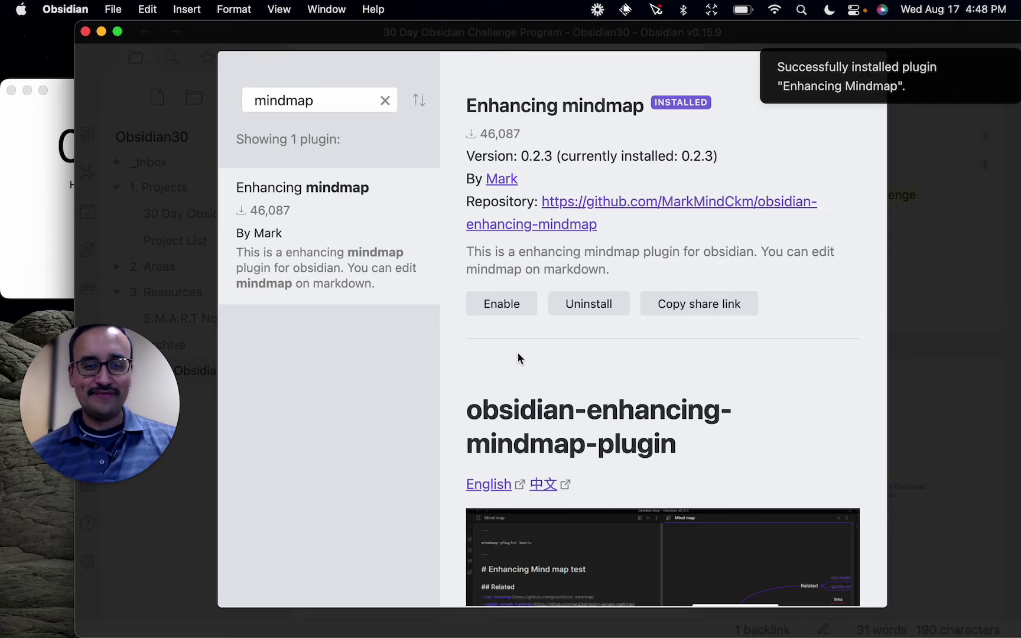
pyautogui.click(498, 304)
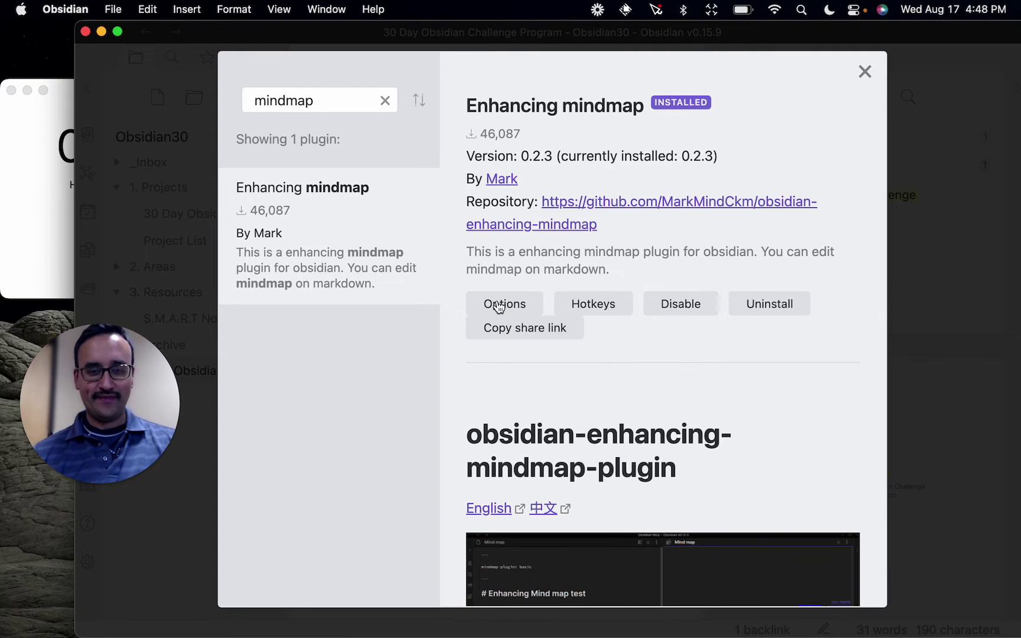
# Step: Set the Mindmap Layout to Centered in the Enhancing mindmap plugin's options and close the settings
pyautogui.click(499, 305)
pyautogui.scroll(-3, 499, 306)
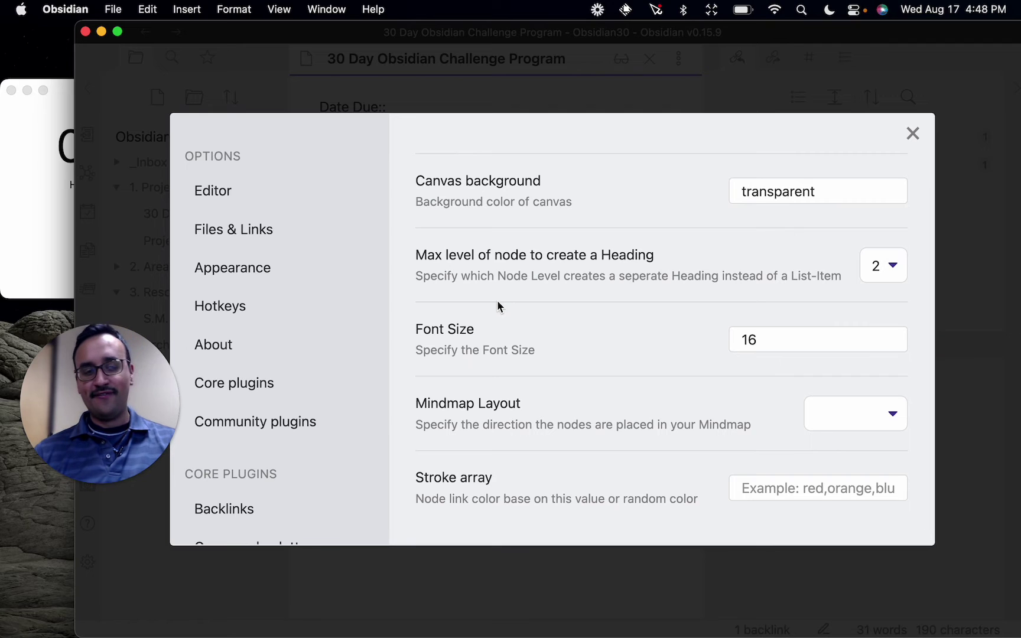
pyautogui.click(856, 425)
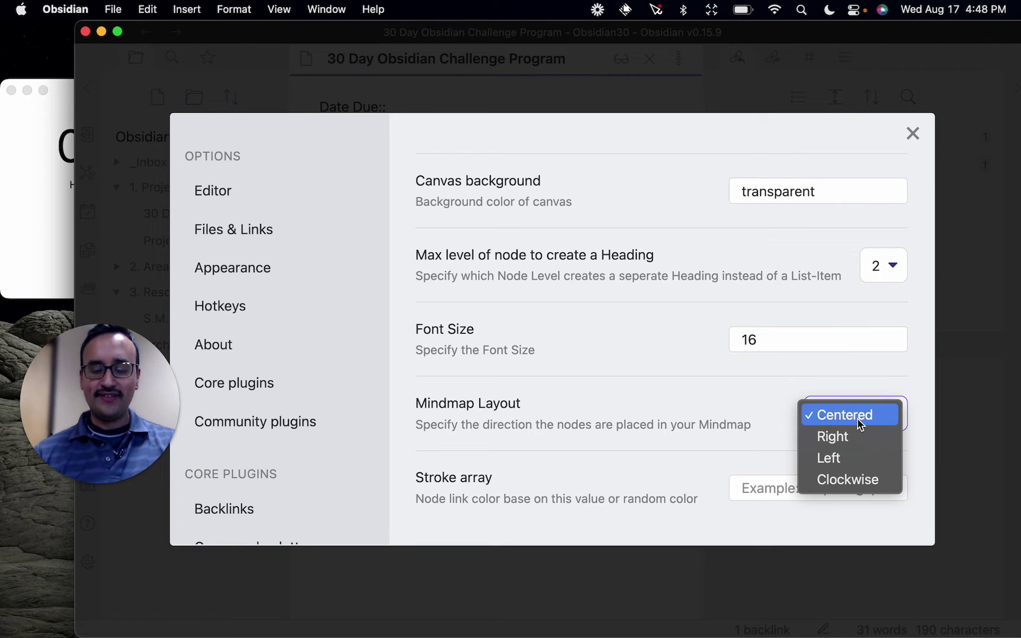
pyautogui.click(858, 420)
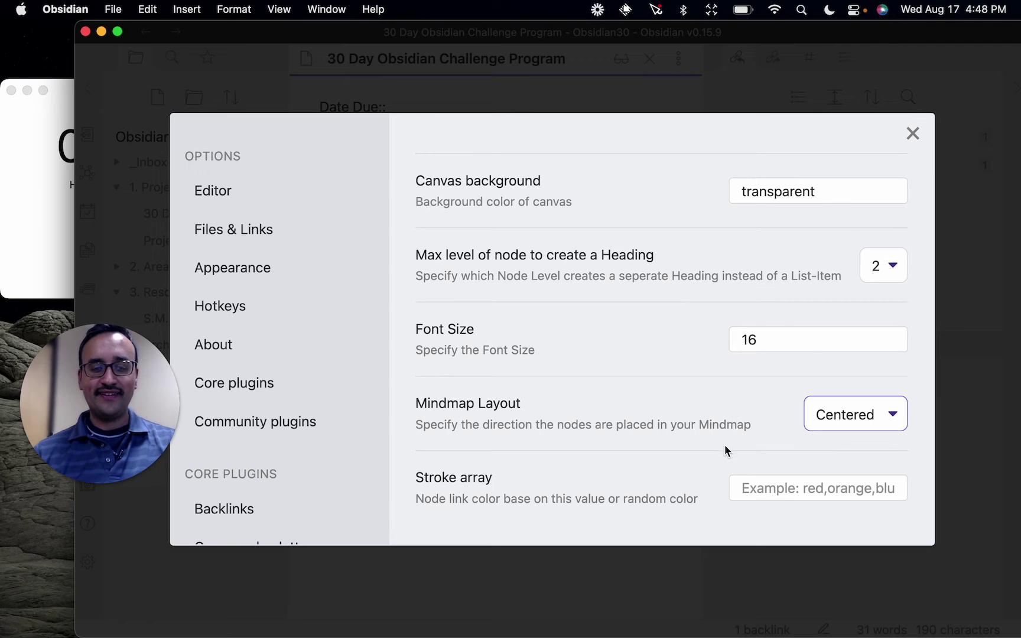
pyautogui.click(913, 133)
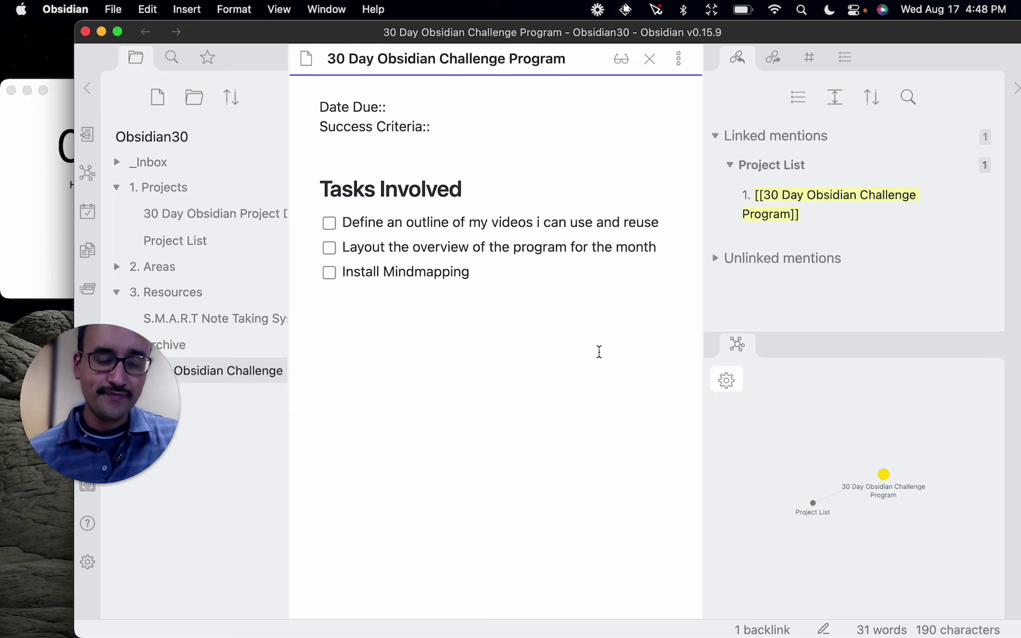
# Step: Complete the third task's text as "Install Mindmapping plugin" and mark that task as done
pyautogui.write('plugin')
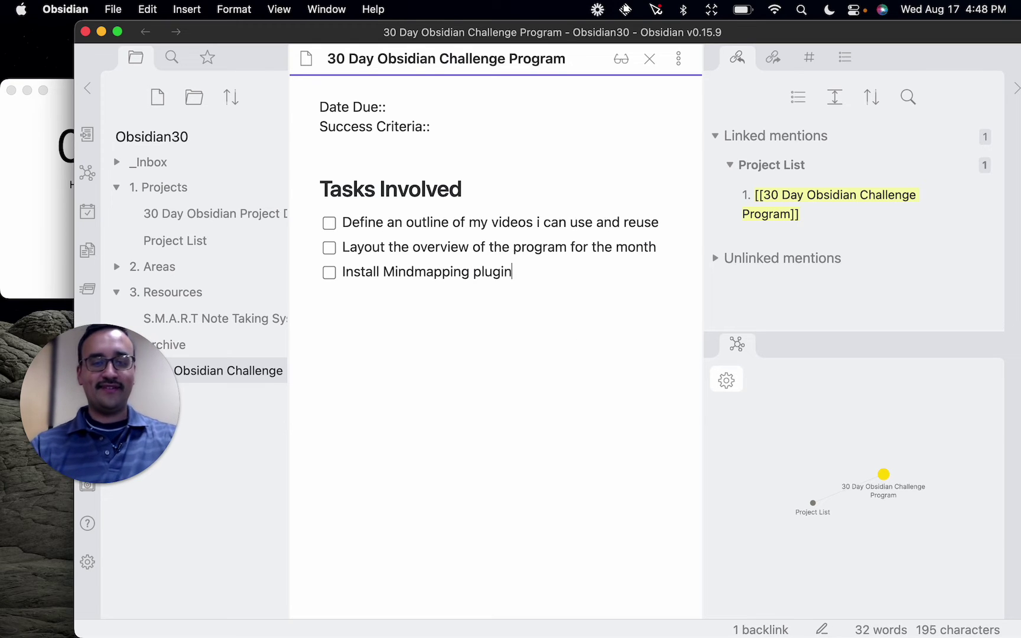
pyautogui.click(331, 272)
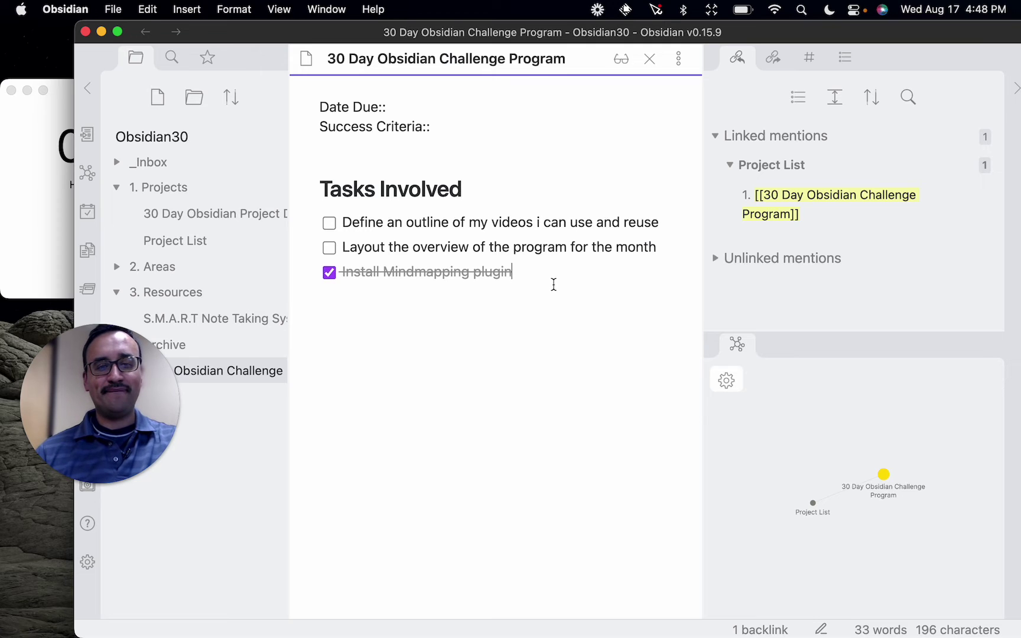
# Step: Add an internal link to "30 Day Obsidian Challenge Mindmap Overview" below the task list, separated by a blank line
pyautogui.press('Return')
pyautogui.press('Return')
pyautogui.press('Return')
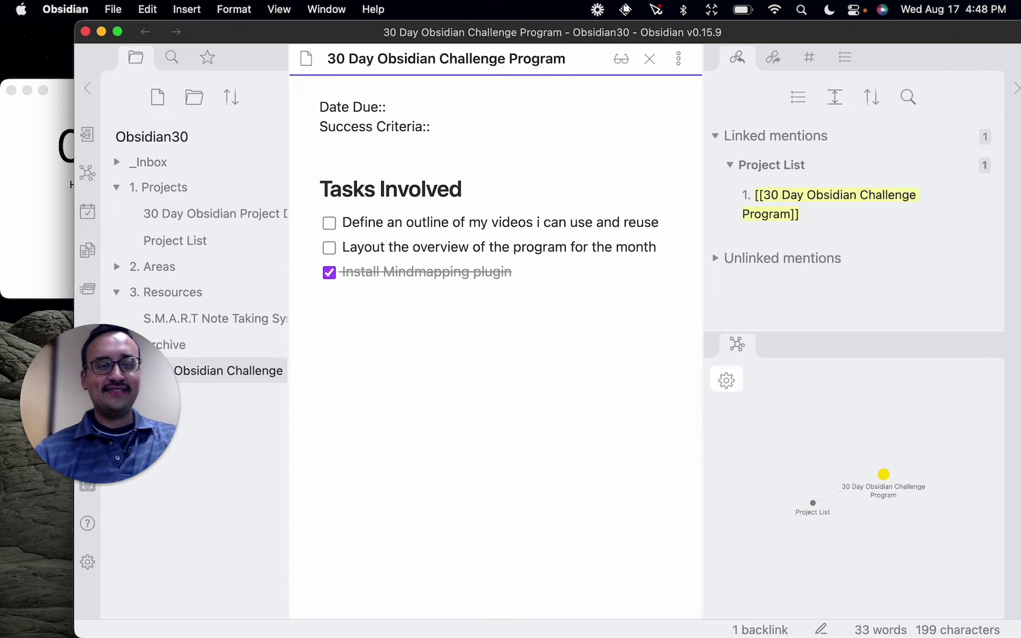
pyautogui.press('BackSpace')
pyautogui.write('[[30 Day ')
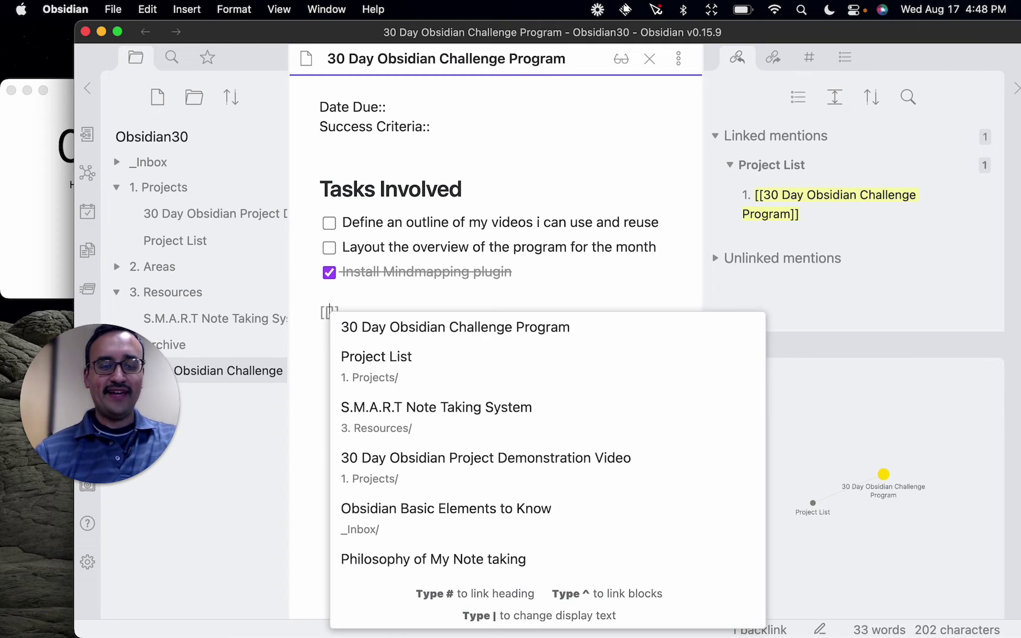
pyautogui.write('Obsidian Challenge ')
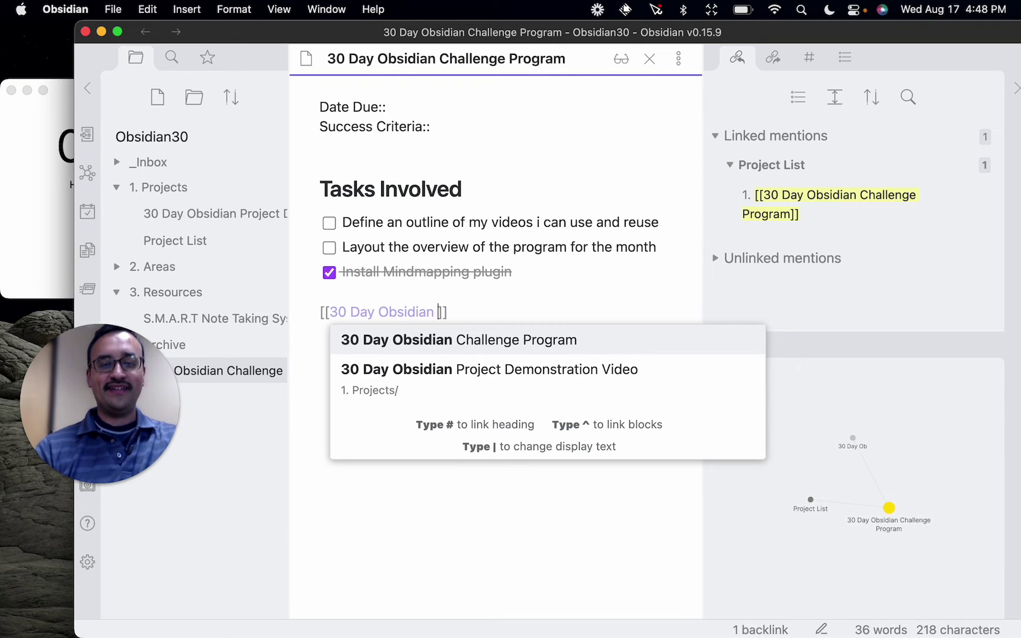
pyautogui.write('Mindmap Ov')
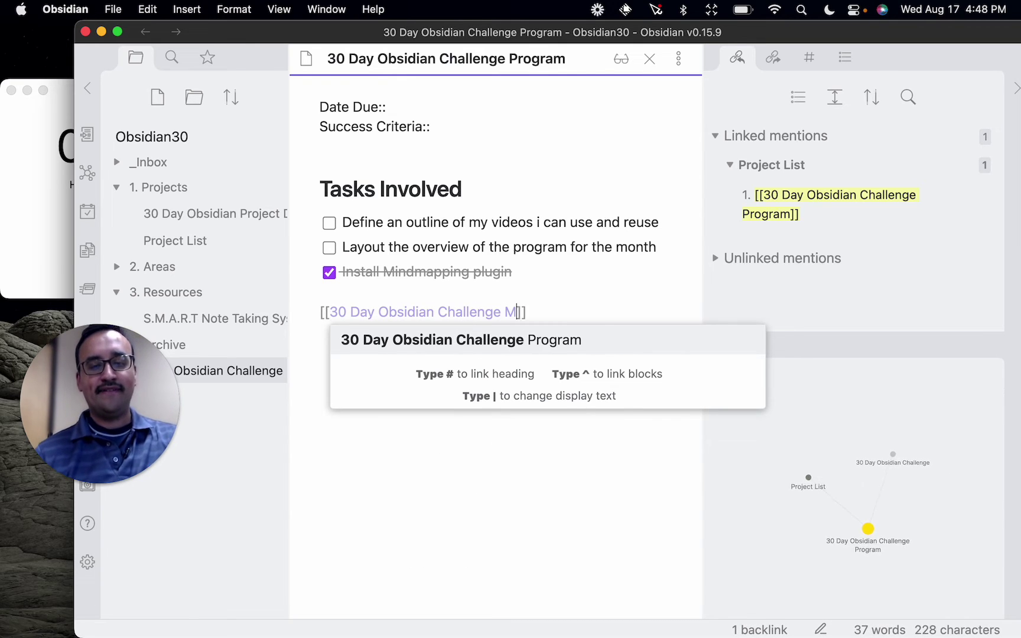
pyautogui.write('erview')
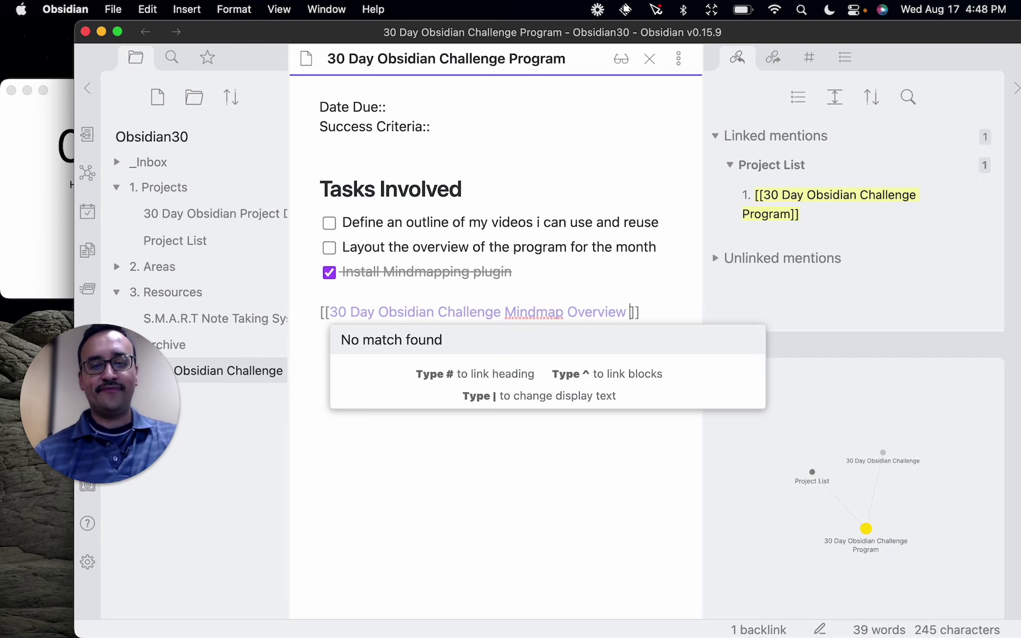
pyautogui.click(561, 286)
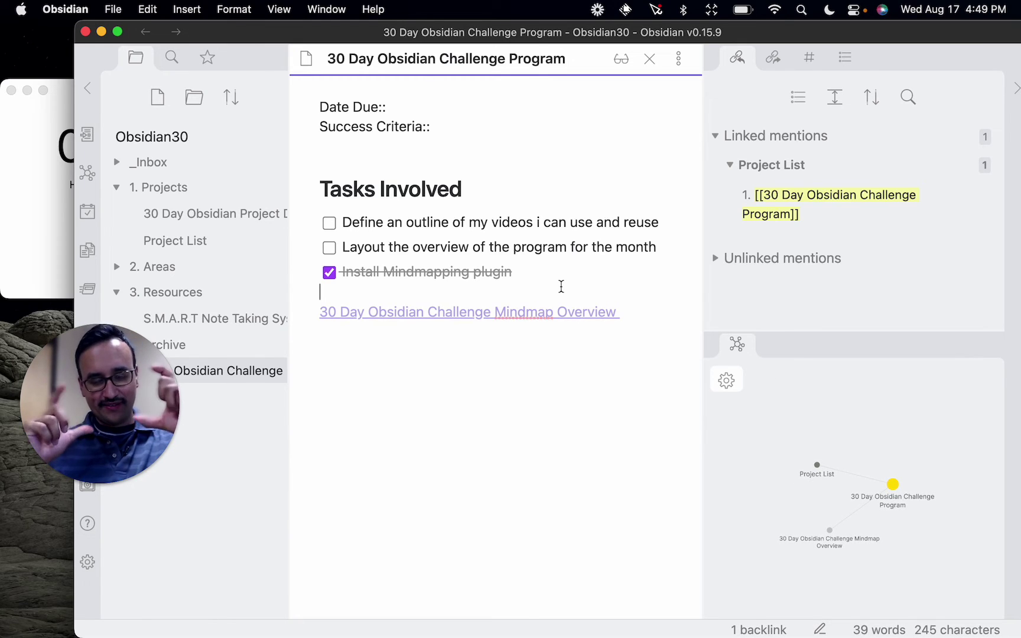
# Step: Create and open the Mindmap Overview note from its link, leaving its body empty
pyautogui.click(423, 320)
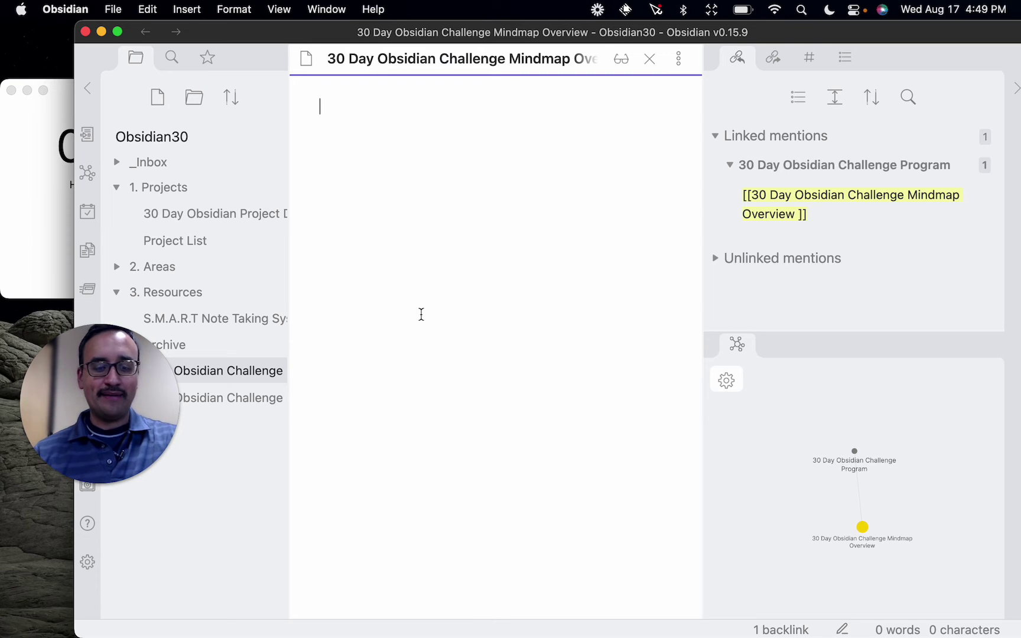
pyautogui.write('/')
pyautogui.press('BackSpace')
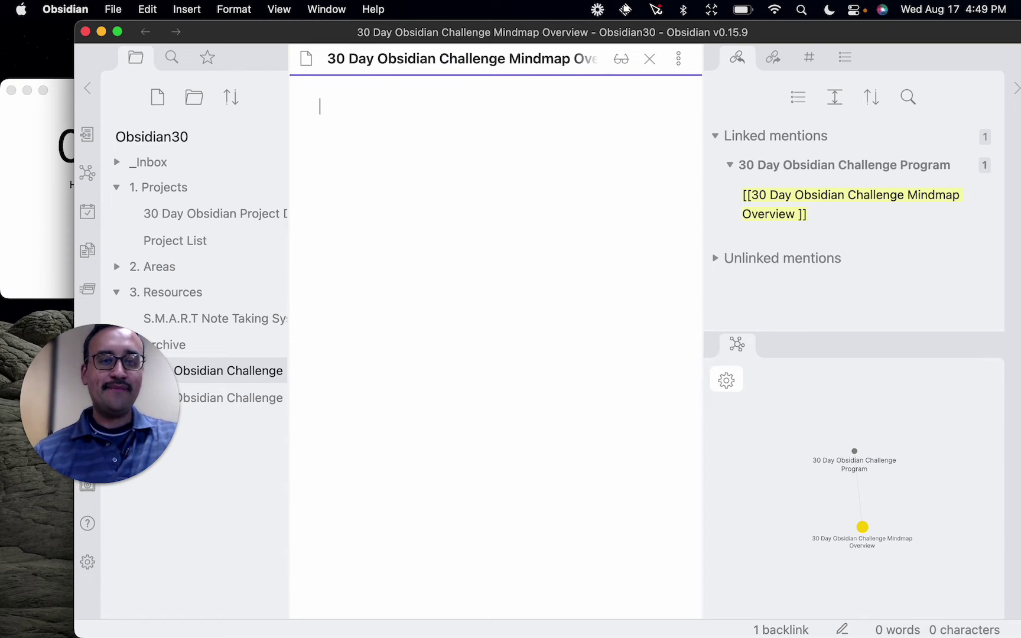
# Step: Look through the settings, including the Editor options, for where newly created notes are placed
pyautogui.click(87, 563)
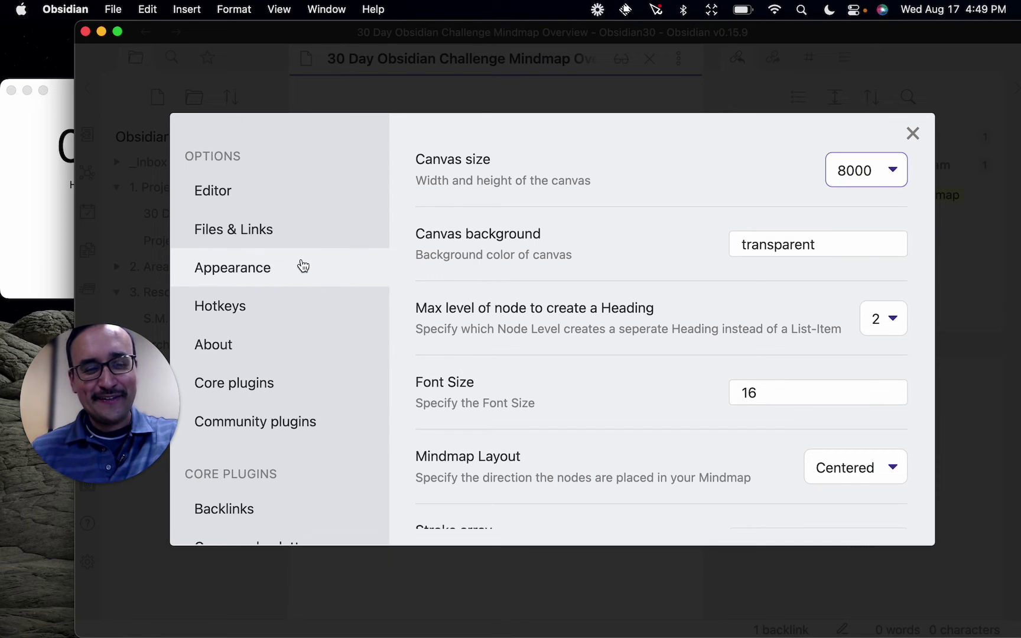
pyautogui.scroll(-5, 286, 283)
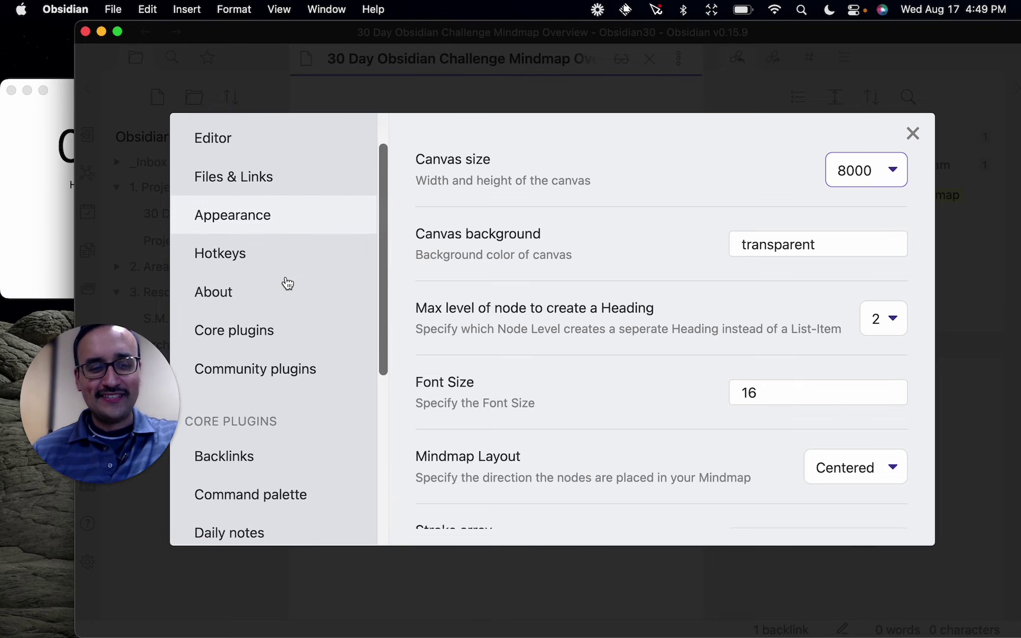
pyautogui.scroll(5, 287, 285)
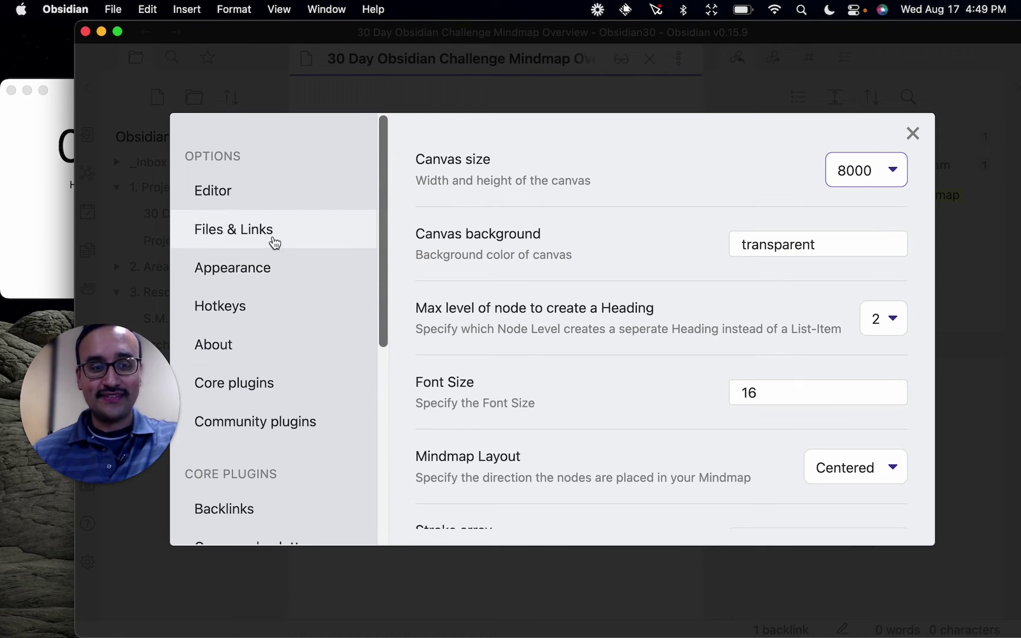
pyautogui.click(260, 201)
pyautogui.scroll(-8, 643, 393)
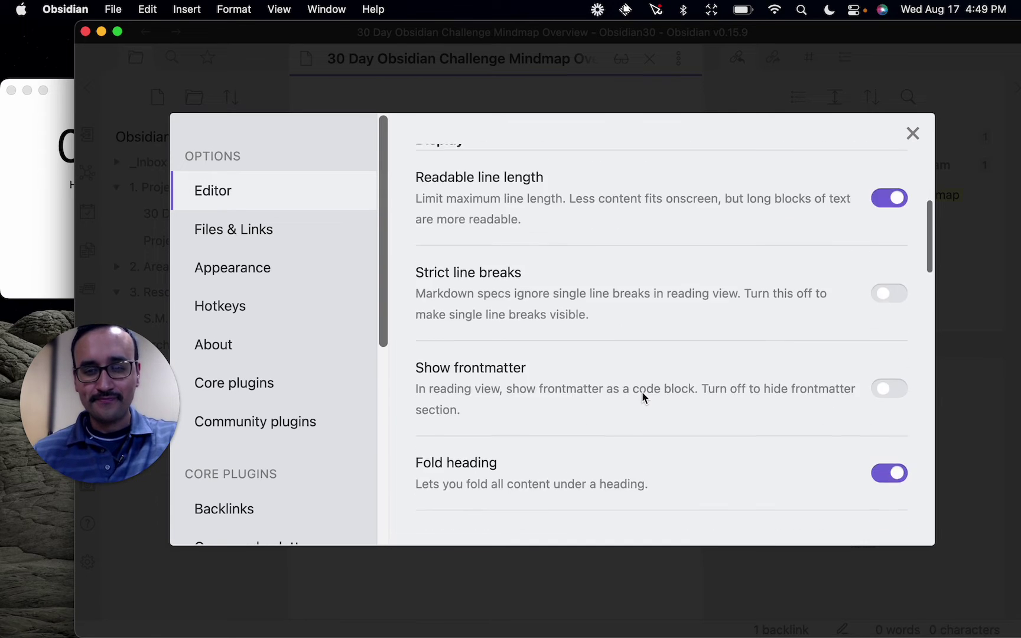
pyautogui.scroll(2, 643, 393)
pyautogui.scroll(-8, 643, 393)
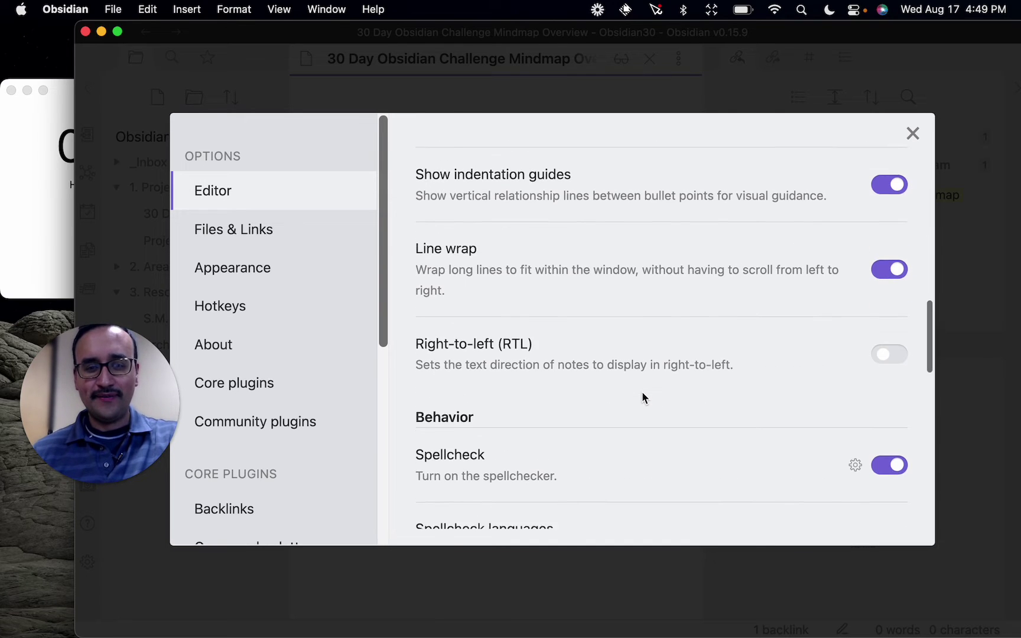
pyautogui.scroll(-10, 642, 393)
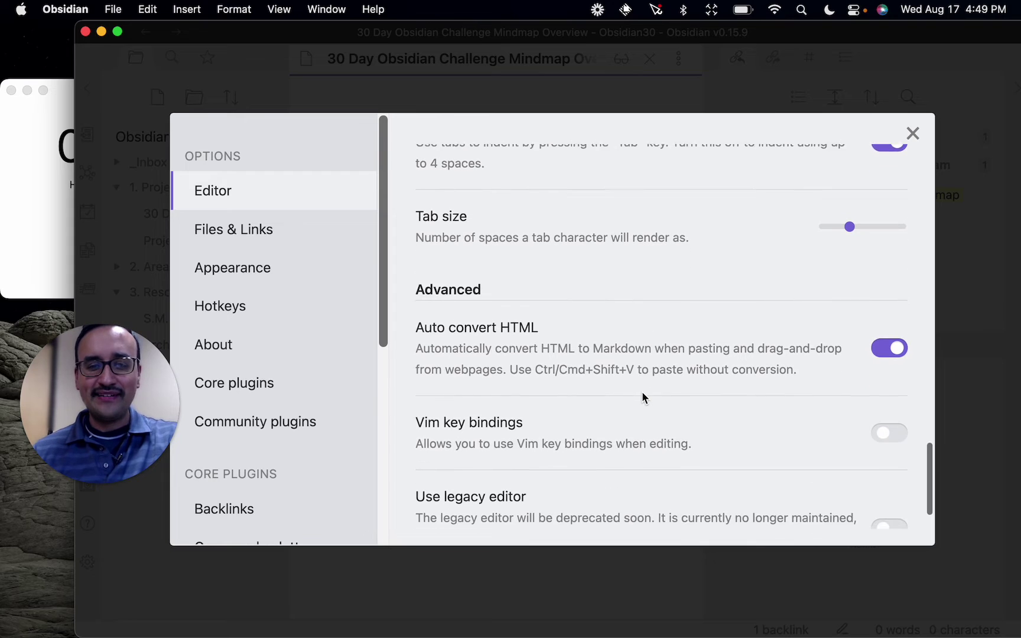
# Step: Set the folder for newly created notes to _Inbox in the Files & Links settings
pyautogui.click(290, 229)
pyautogui.scroll(-5, 600, 343)
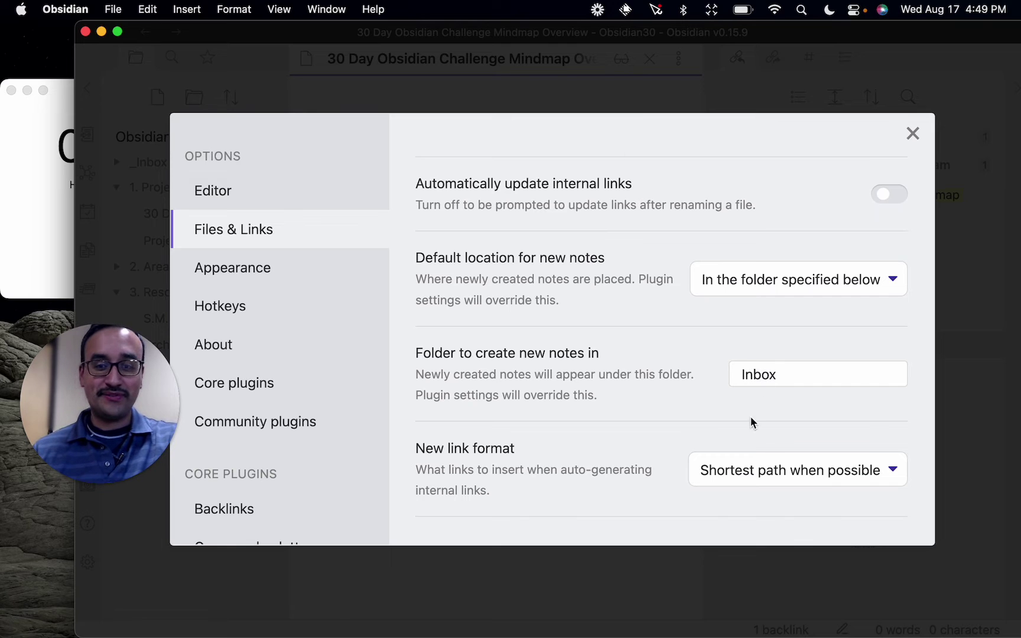
pyautogui.click(742, 375)
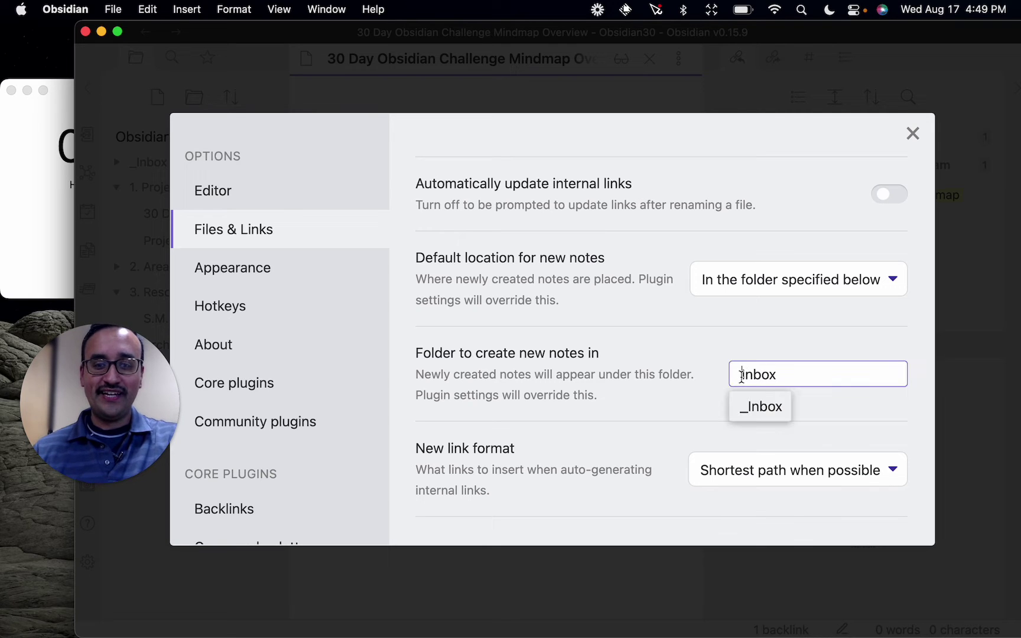
pyautogui.click(760, 408)
# Step: Look through the remaining Files & Links options and the Appearance, Hotkeys and About settings
pyautogui.scroll(-2, 760, 414)
pyautogui.scroll(-10, 761, 412)
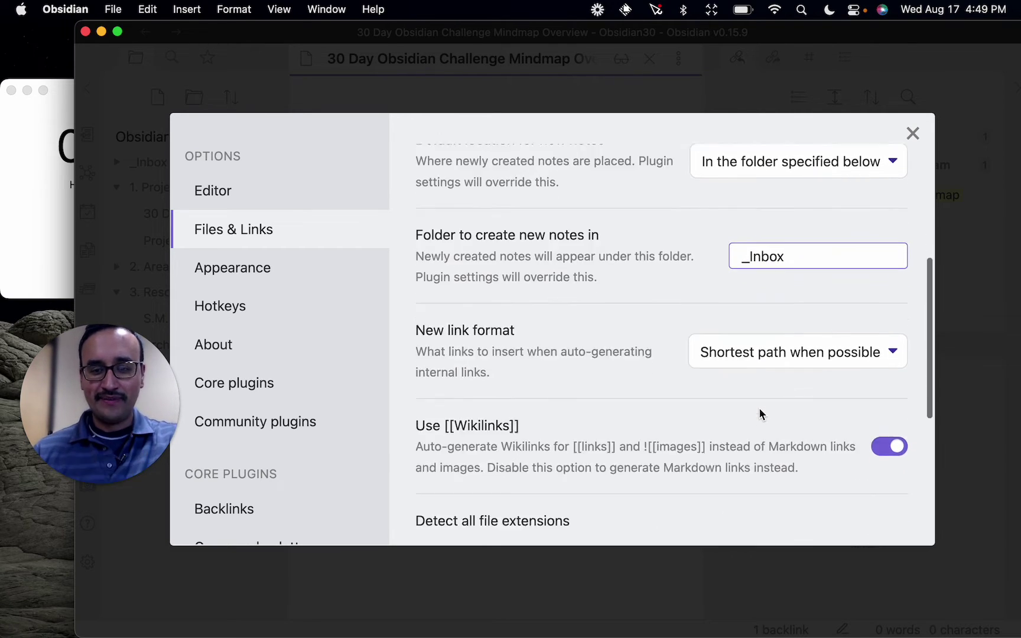
pyautogui.click(289, 284)
pyautogui.scroll(-12, 668, 362)
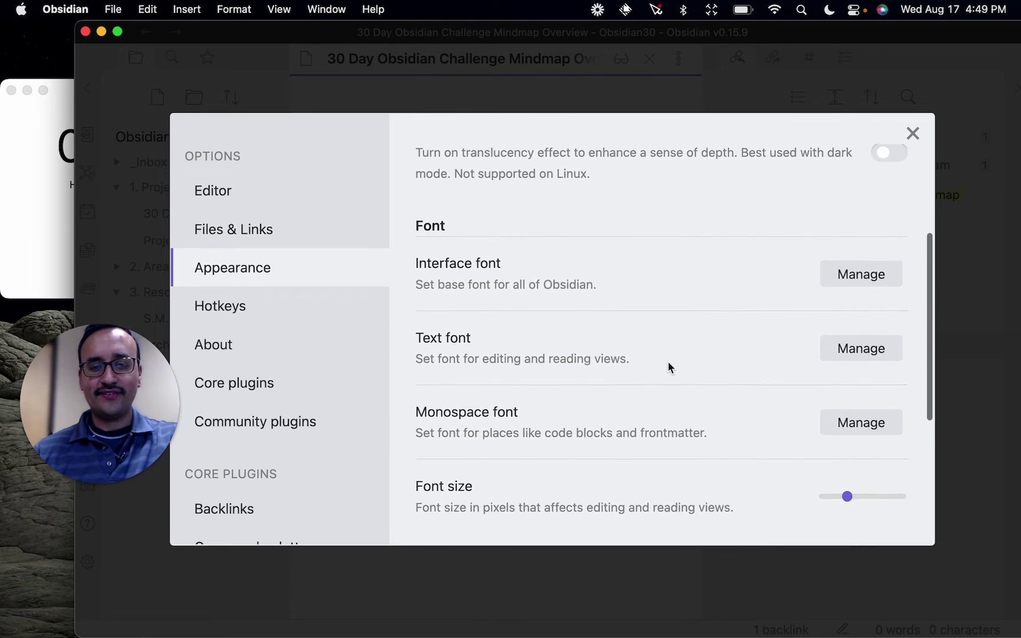
pyautogui.click(237, 318)
pyautogui.scroll(-1, 610, 378)
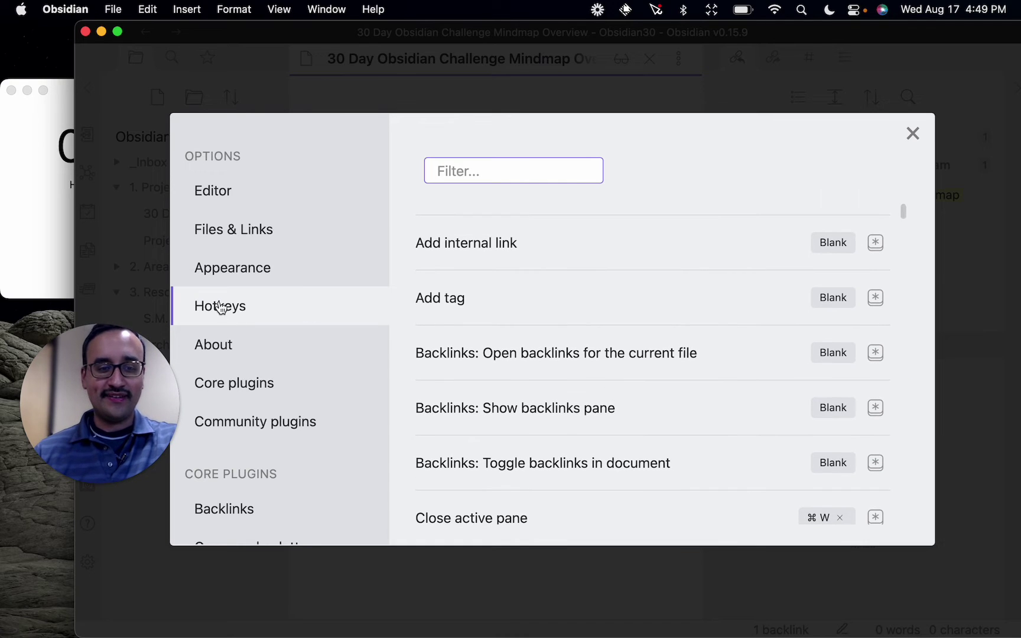
pyautogui.click(258, 354)
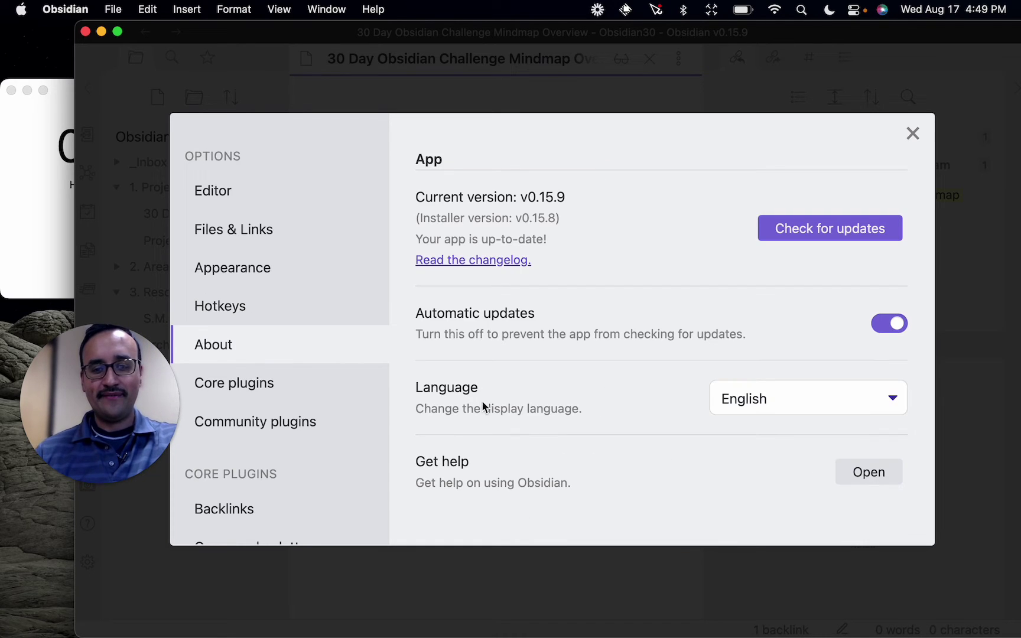
pyautogui.scroll(-5, 519, 412)
pyautogui.scroll(-15, 519, 416)
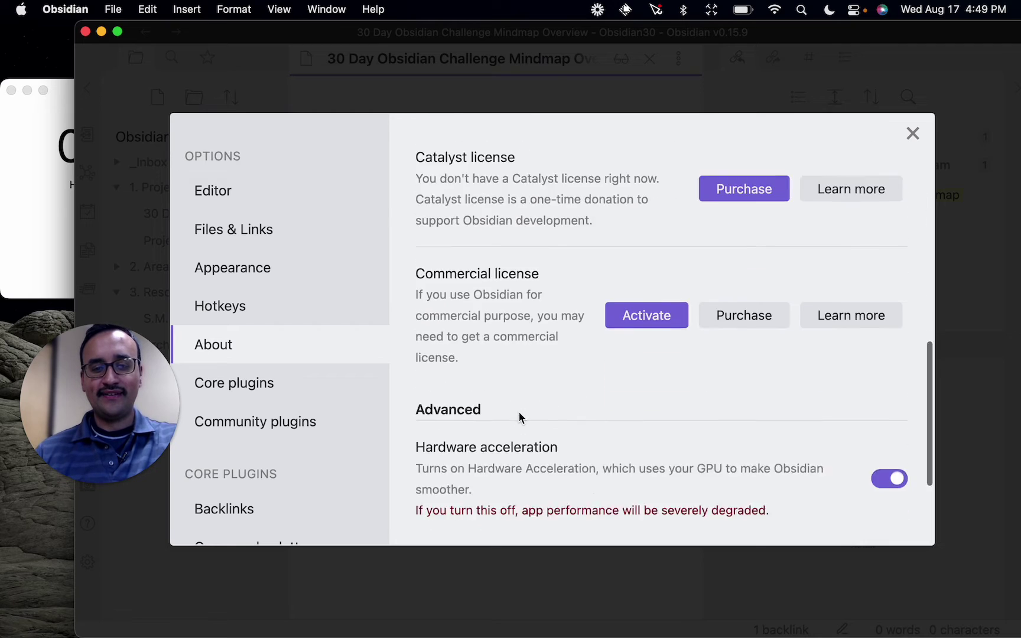
# Step: Go through the core plugins list and enable the Slash commands plugin
pyautogui.click(260, 392)
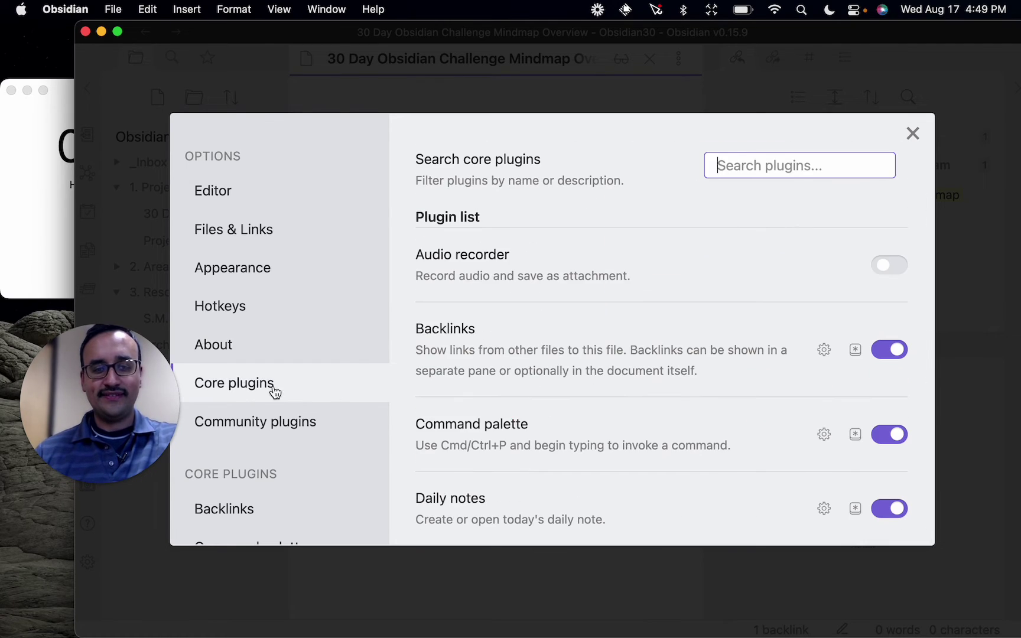
pyautogui.scroll(-3, 568, 436)
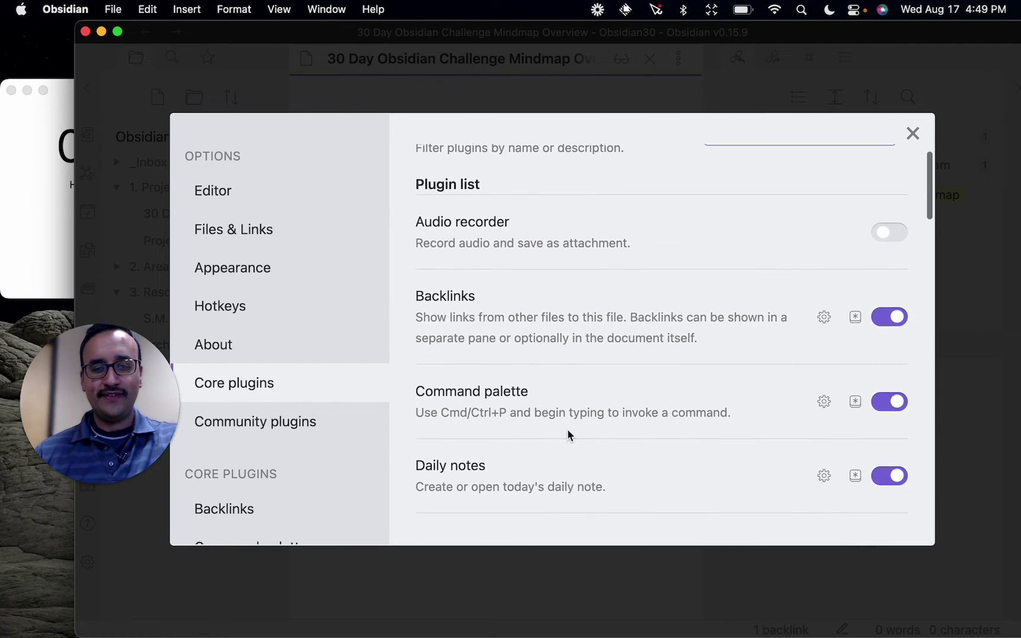
pyautogui.scroll(-2, 568, 436)
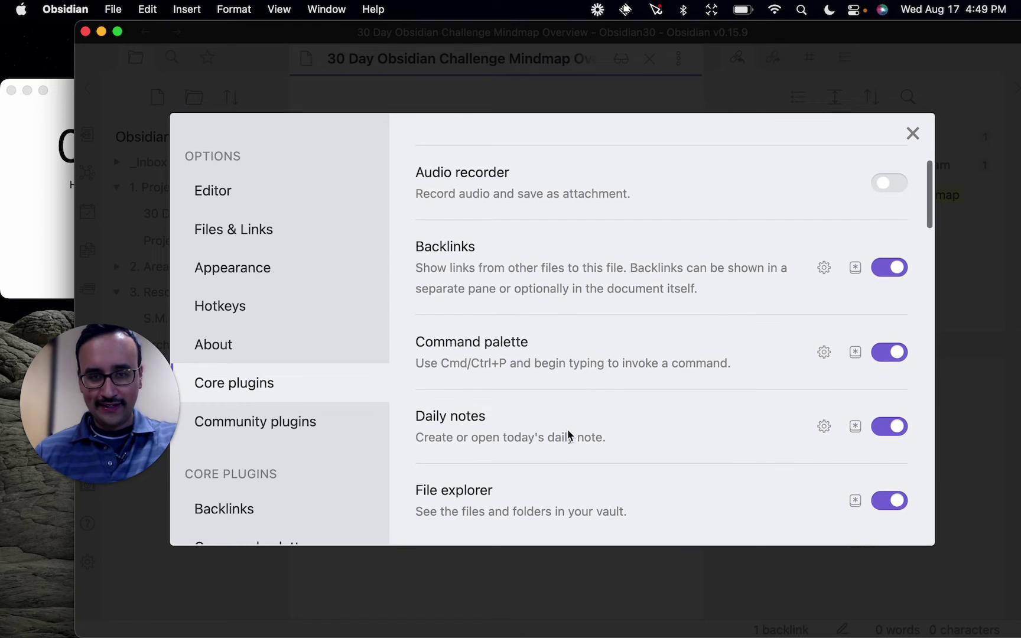
pyautogui.scroll(-6, 568, 436)
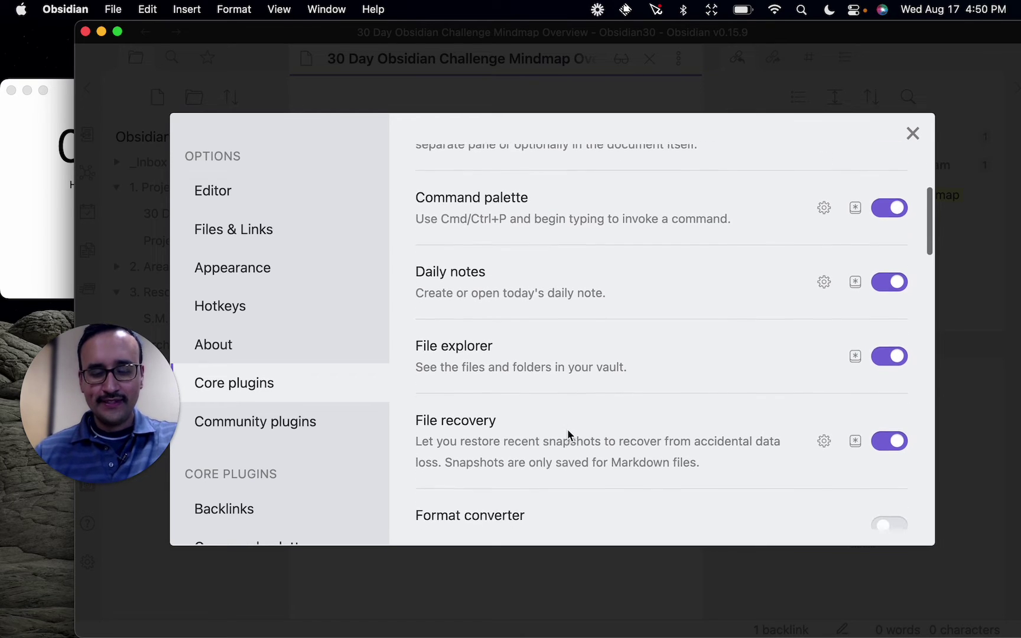
pyautogui.scroll(-9, 568, 431)
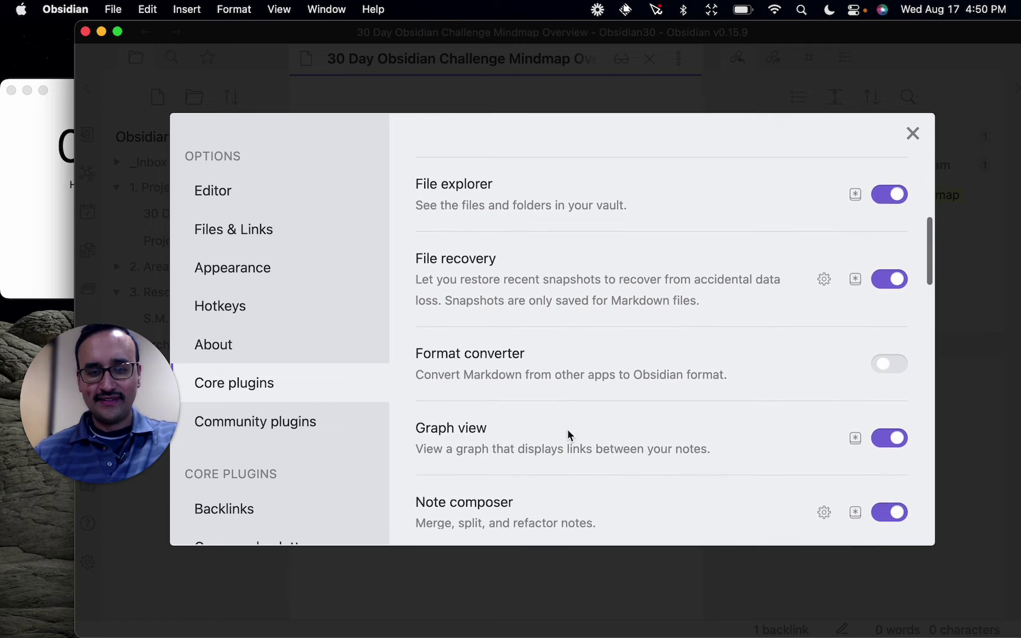
pyautogui.scroll(-9, 568, 435)
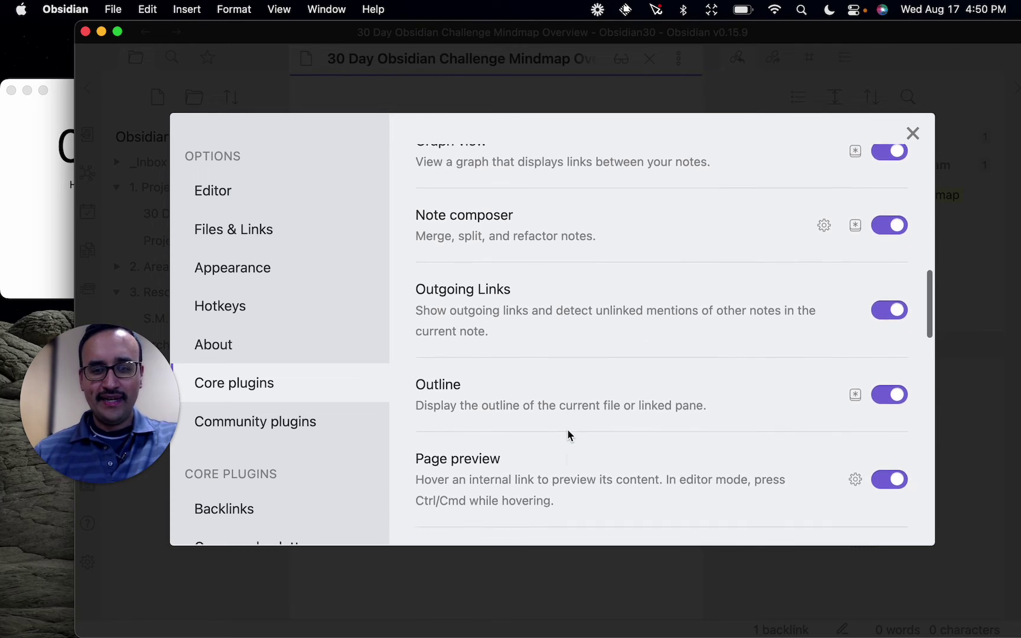
pyautogui.scroll(-11, 568, 435)
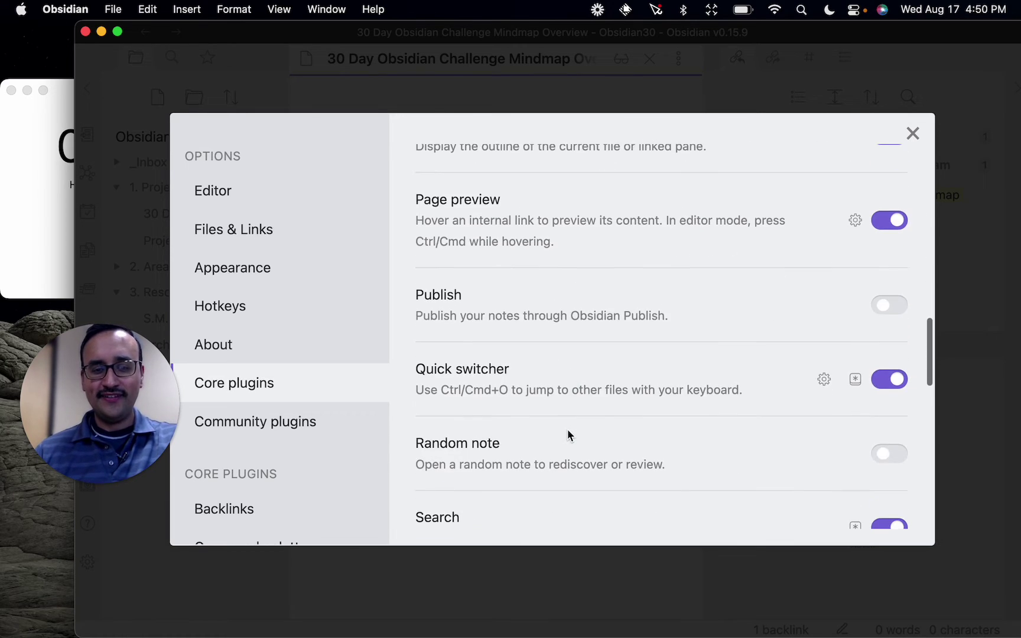
pyautogui.scroll(-8, 568, 434)
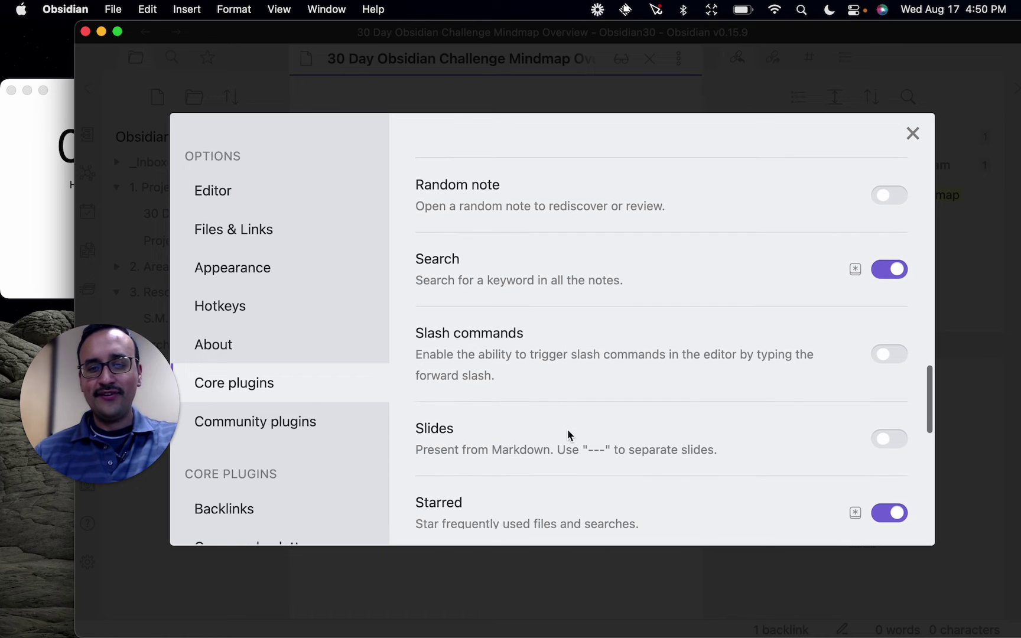
pyautogui.scroll(-1, 568, 435)
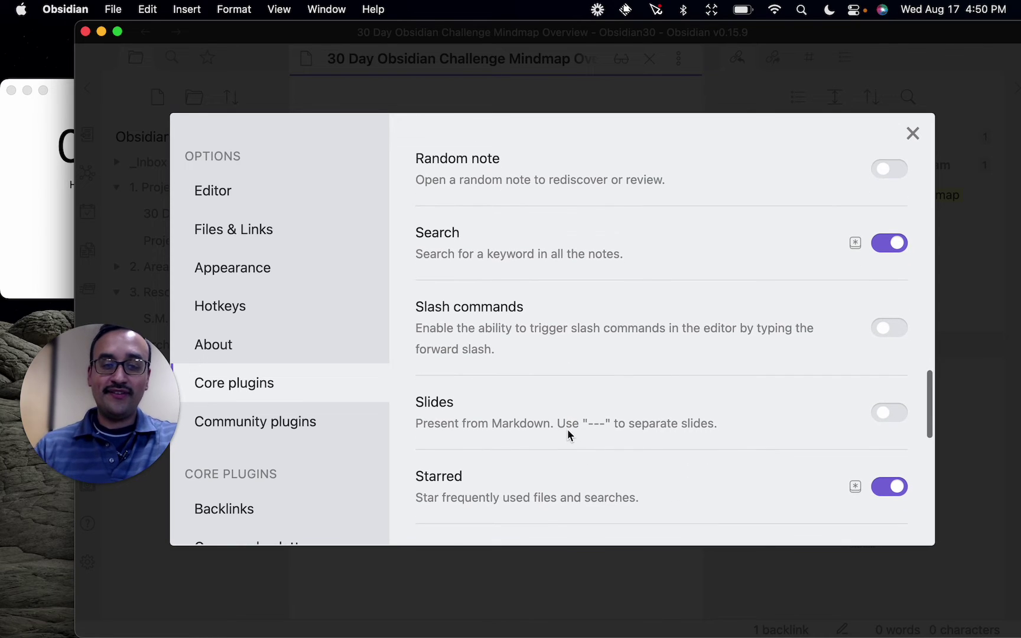
pyautogui.click(899, 331)
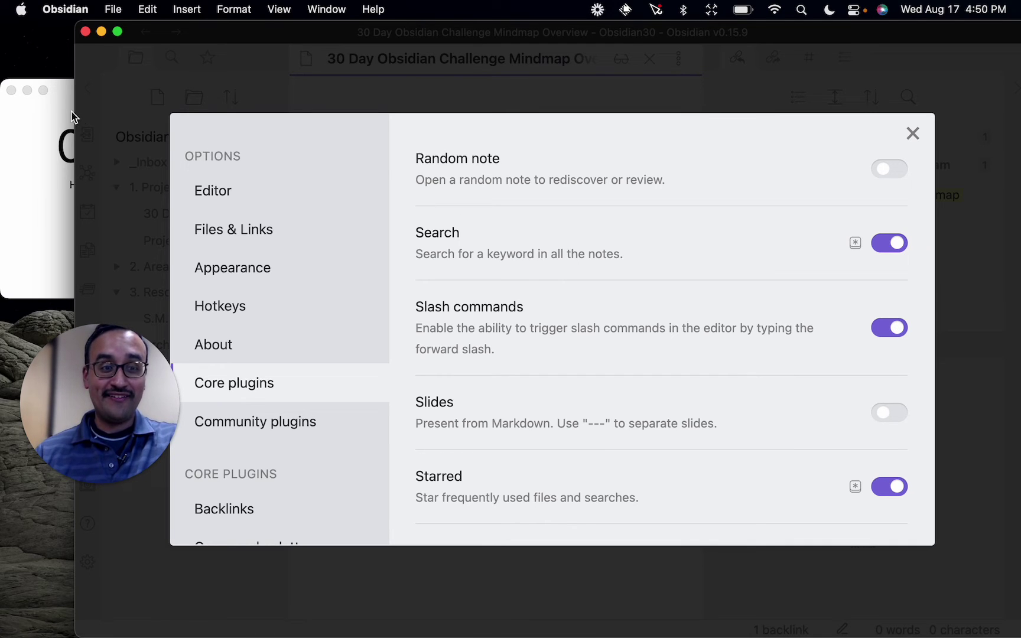
# Step: Narrow the Obsidian window to uncover the timer, and enable the Slides core plugin
pyautogui.moveTo(73, 111); pyautogui.dragTo(303, 111)
pyautogui.scroll(-2, 879, 359)
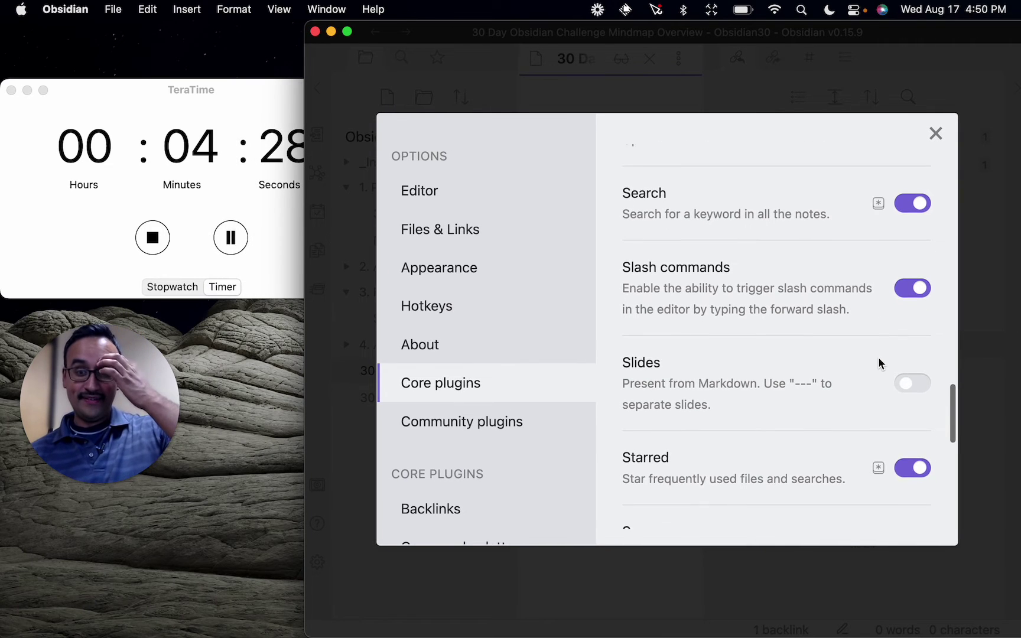
pyautogui.scroll(-1, 878, 363)
pyautogui.click(909, 345)
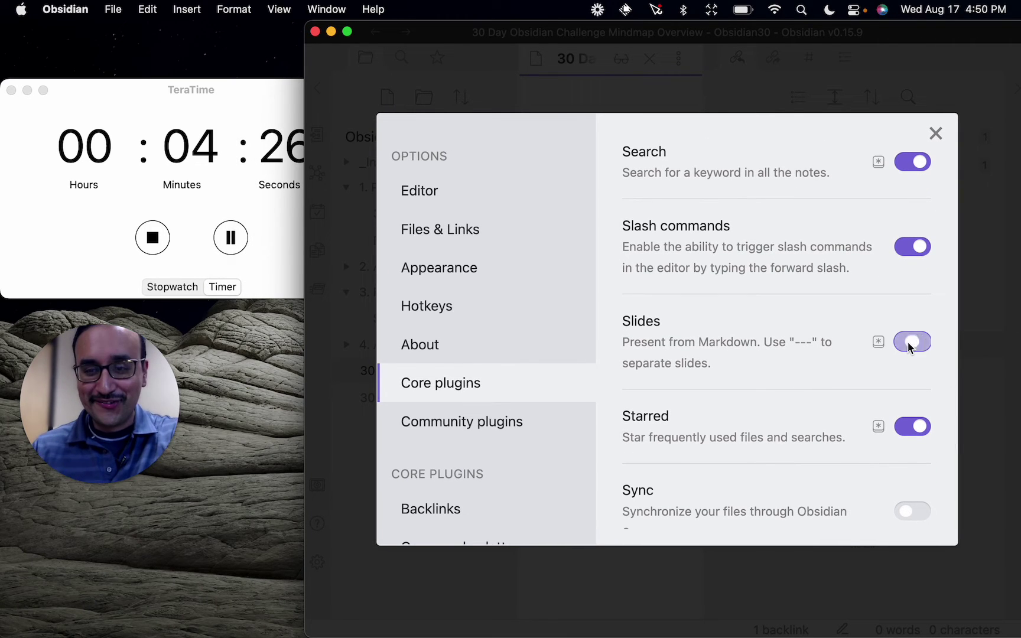
pyautogui.scroll(-2, 911, 348)
pyautogui.scroll(-1, 909, 345)
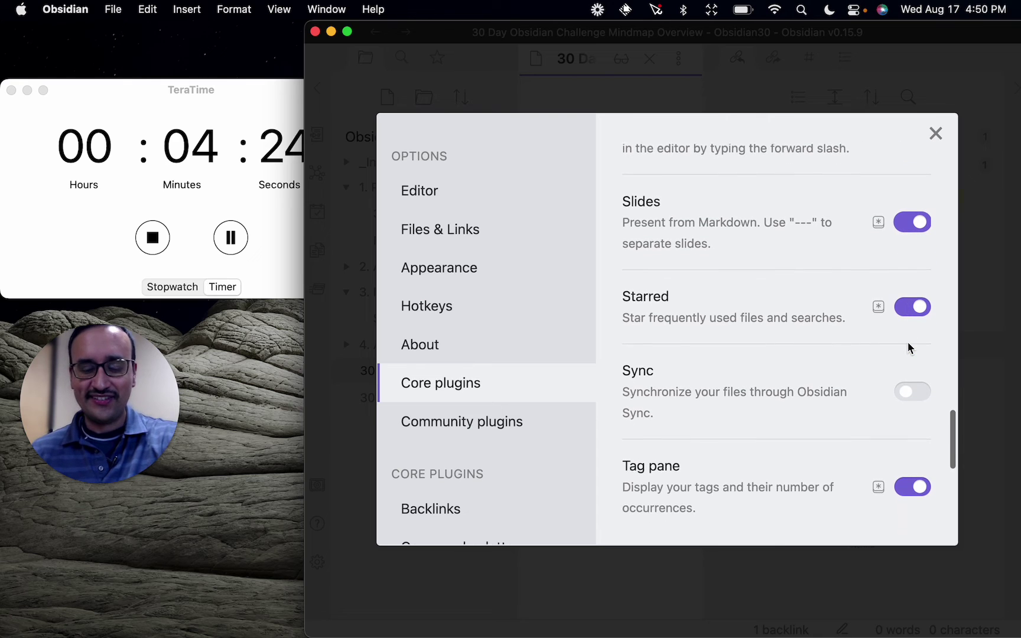
pyautogui.scroll(-1, 909, 345)
pyautogui.scroll(-2, 908, 348)
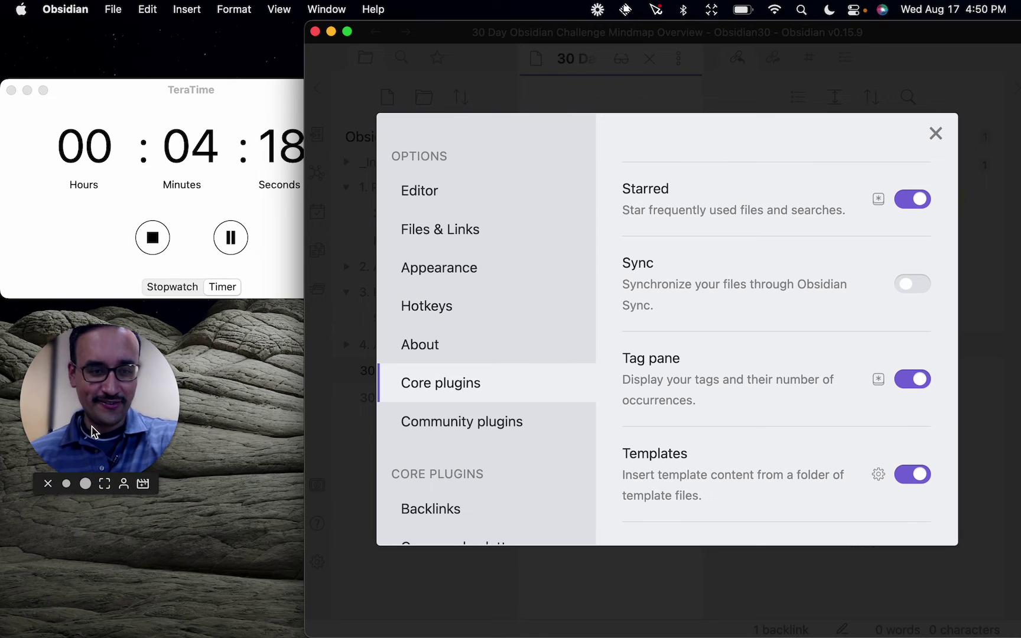
pyautogui.moveTo(95, 427); pyautogui.dragTo(100, 545)
pyautogui.click(93, 614)
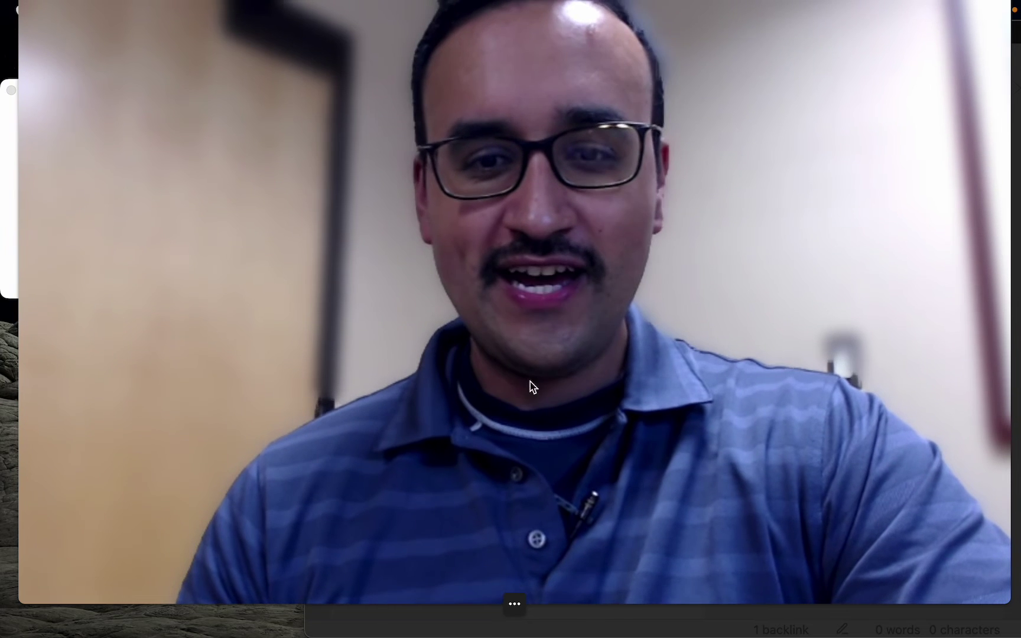
pyautogui.click(502, 605)
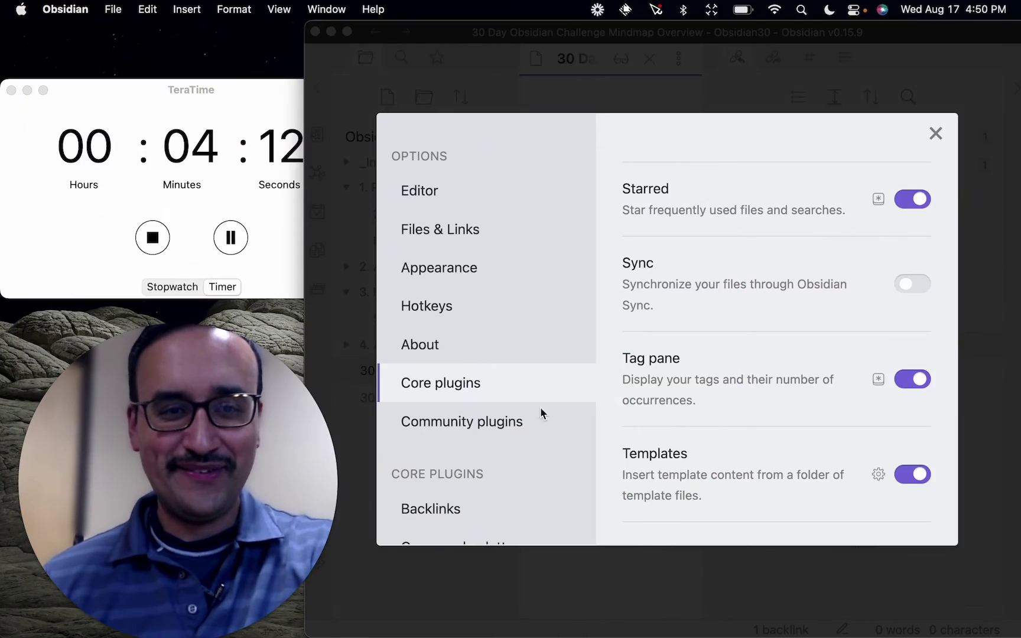
# Step: Enable the Workspaces core plugin and close the settings
pyautogui.scroll(-2, 781, 421)
pyautogui.scroll(-5, 781, 421)
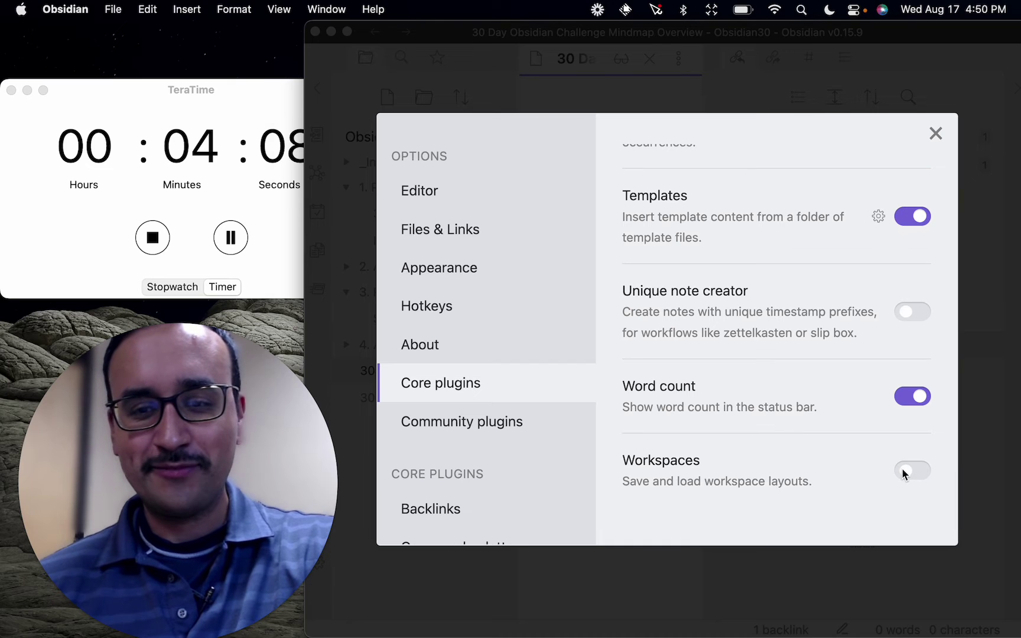
pyautogui.click(912, 472)
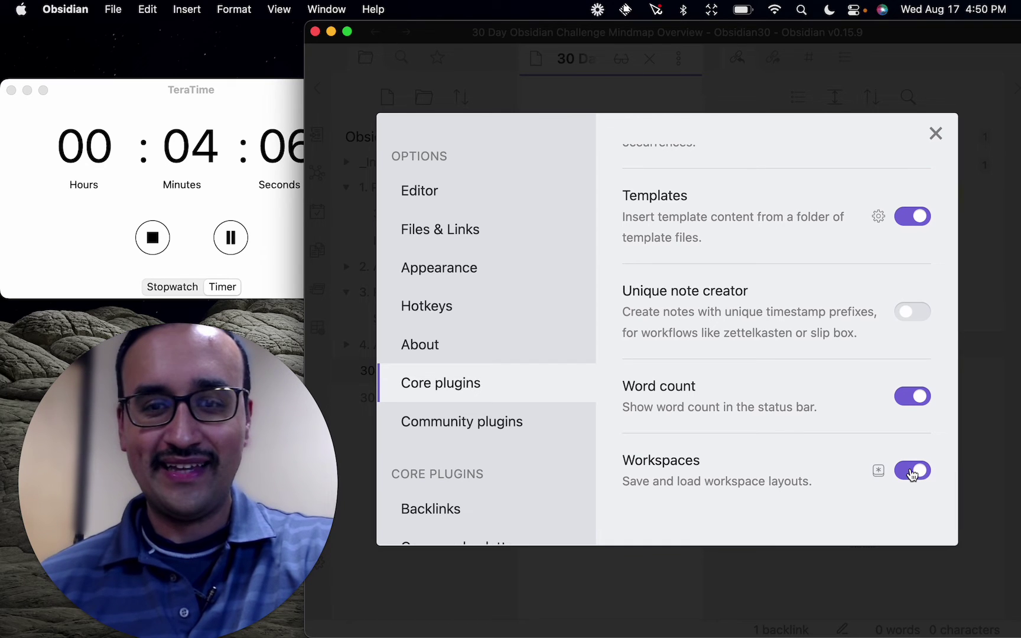
pyautogui.click(937, 135)
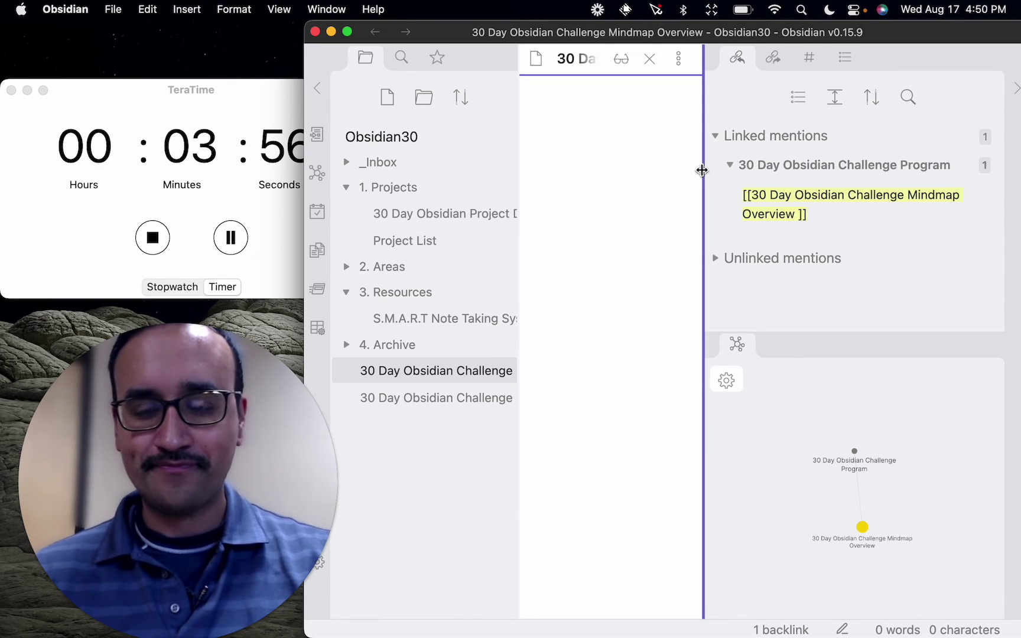
# Step: Widen the note area and create a new mindmap from the empty overview note with Enhancing Mindmap's slash command
pyautogui.moveTo(702, 169); pyautogui.dragTo(802, 174)
pyautogui.click(682, 146)
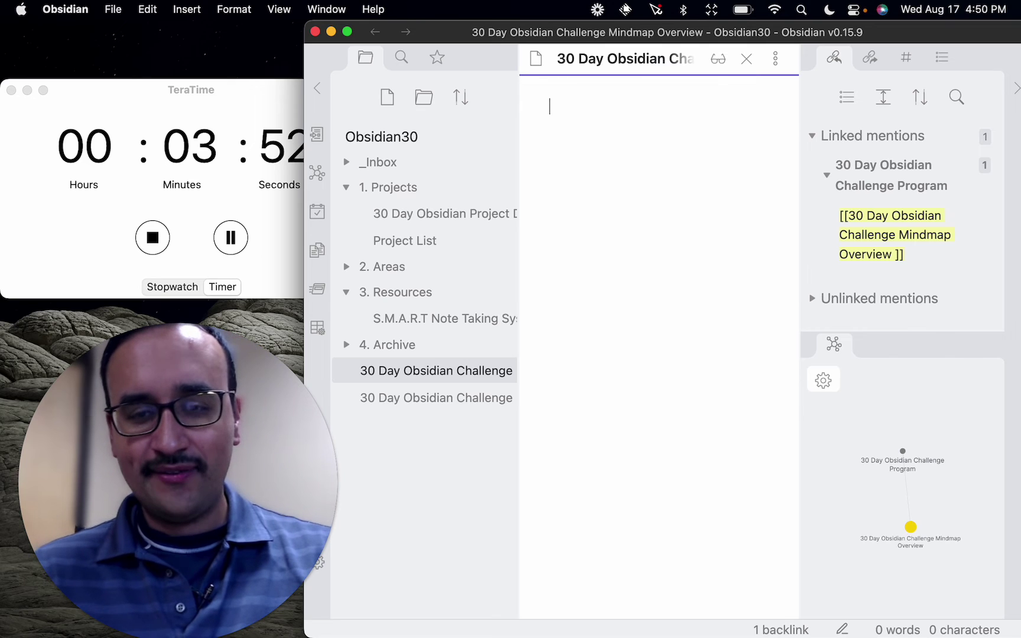
pyautogui.write('/')
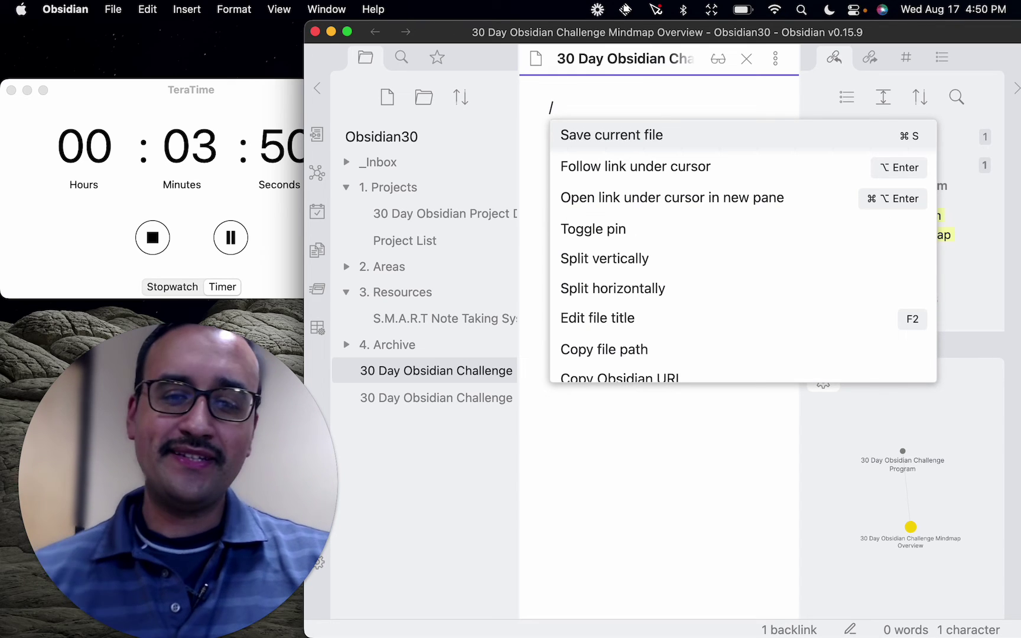
pyautogui.scroll(-10, 613, 258)
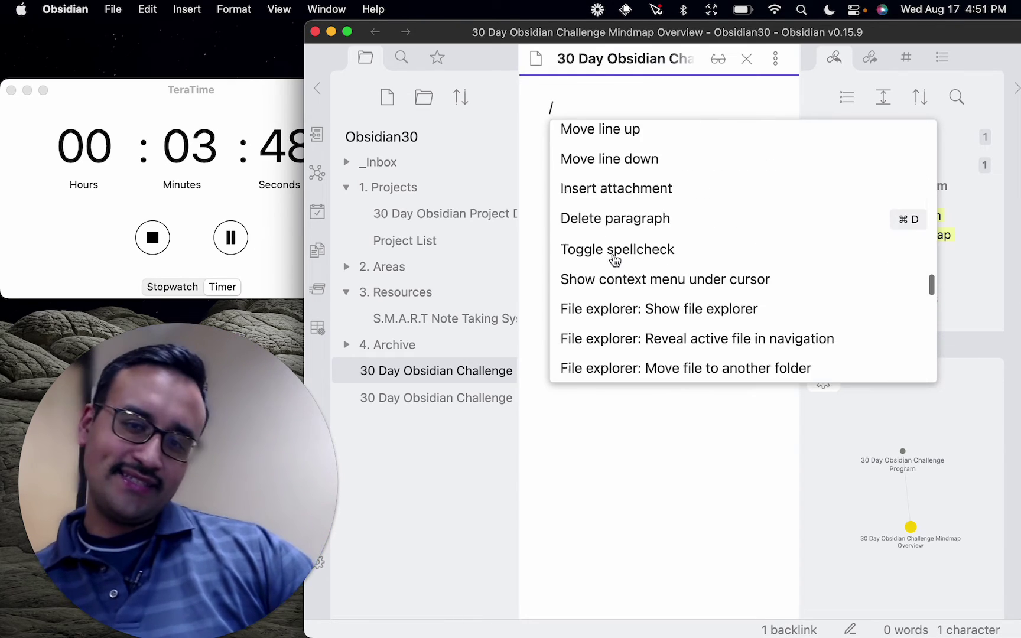
pyautogui.scroll(-10, 614, 261)
pyautogui.scroll(15, 615, 260)
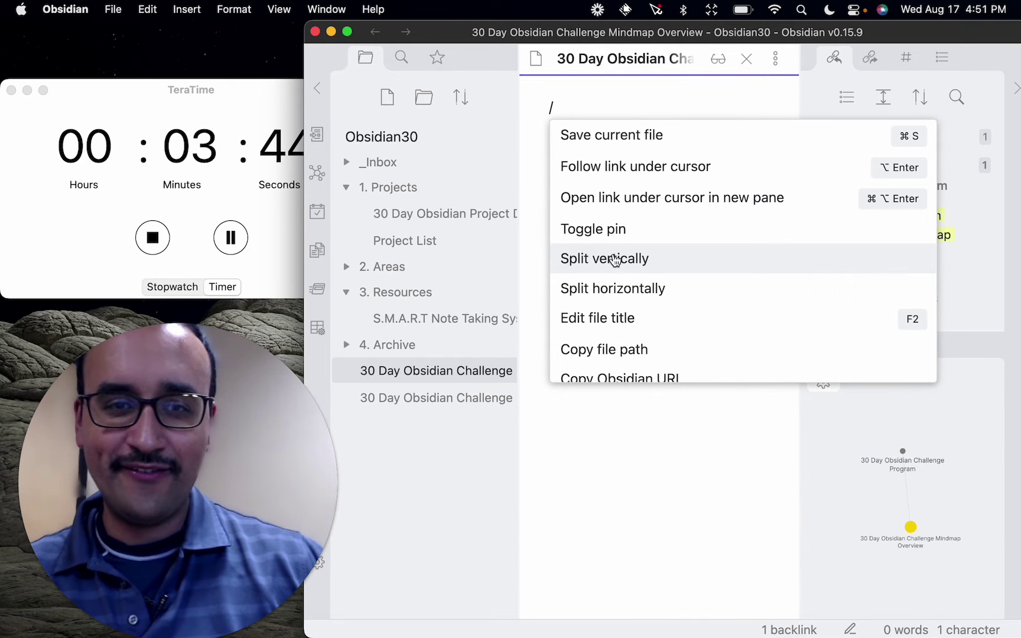
pyautogui.write('min')
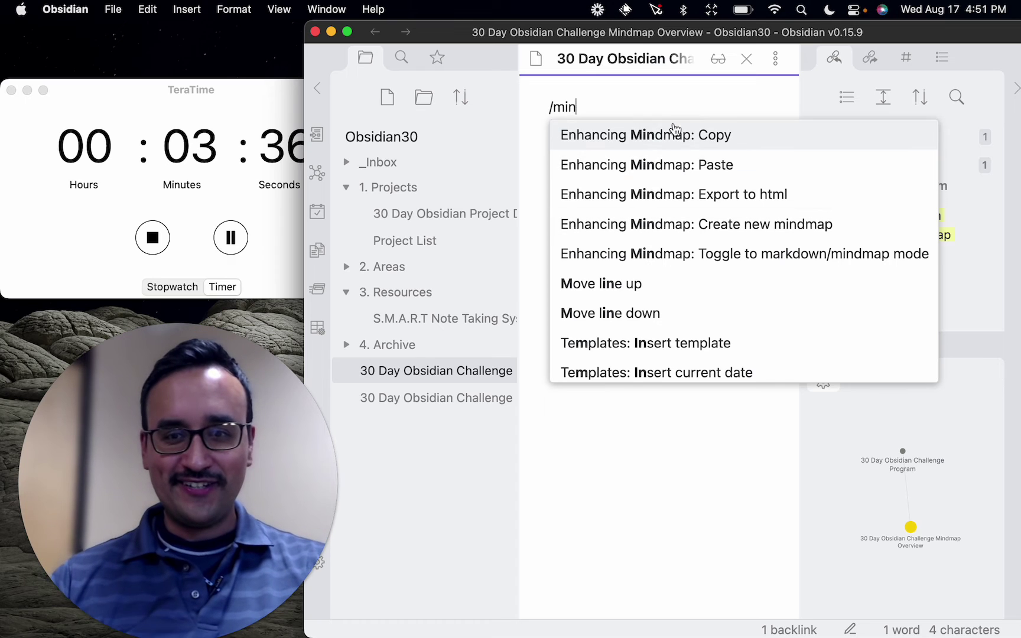
pyautogui.click(667, 228)
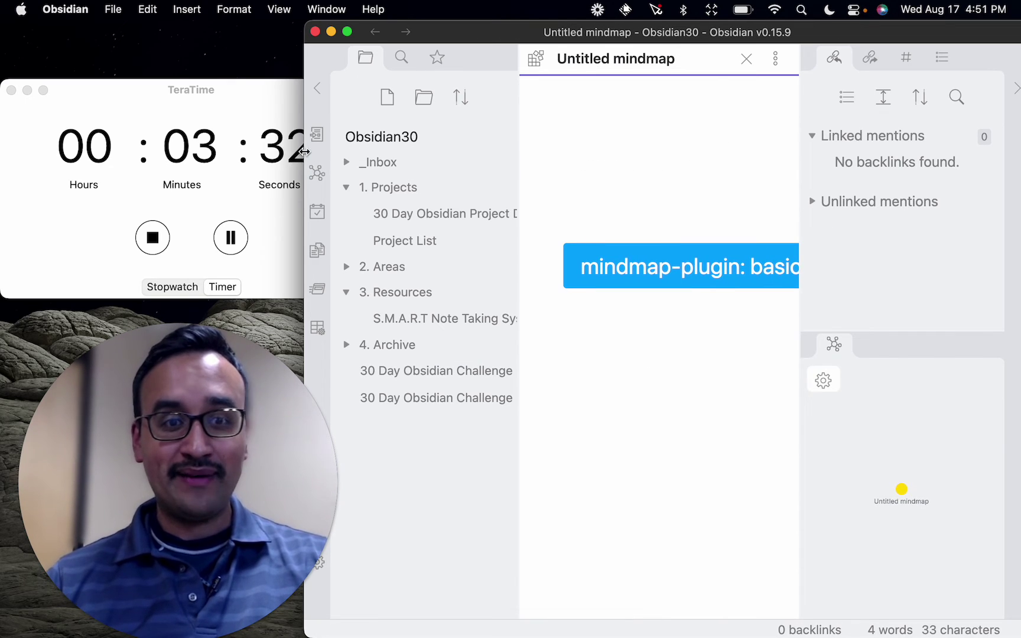
# Step: Move the timer window out of the way and narrow both Obsidian sidebars to give the mindmap more room
pyautogui.moveTo(253, 95); pyautogui.dragTo(219, 73)
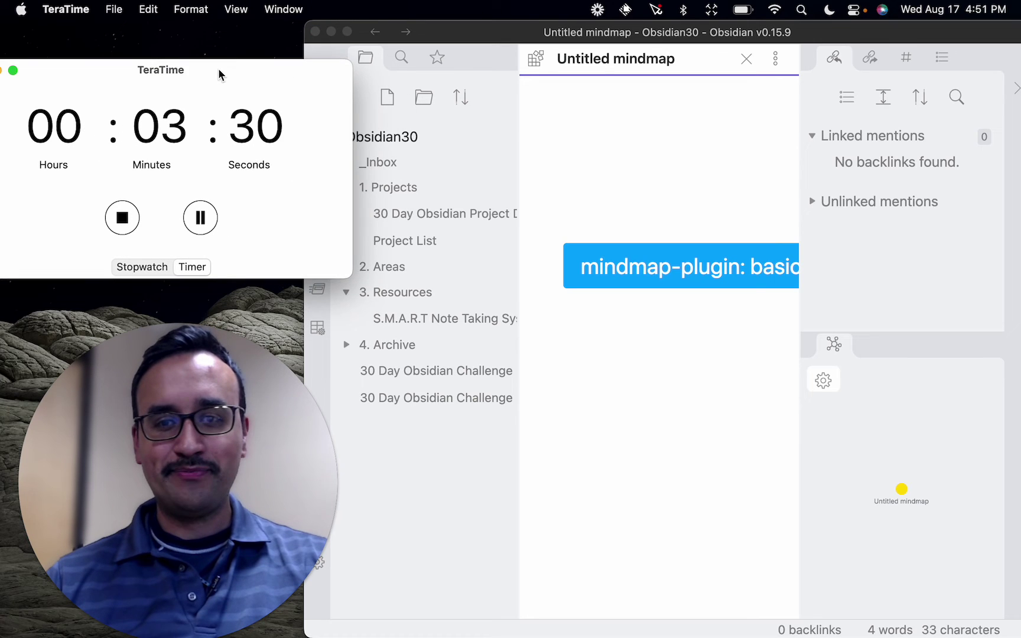
pyautogui.click(751, 220)
pyautogui.moveTo(801, 155); pyautogui.dragTo(913, 155)
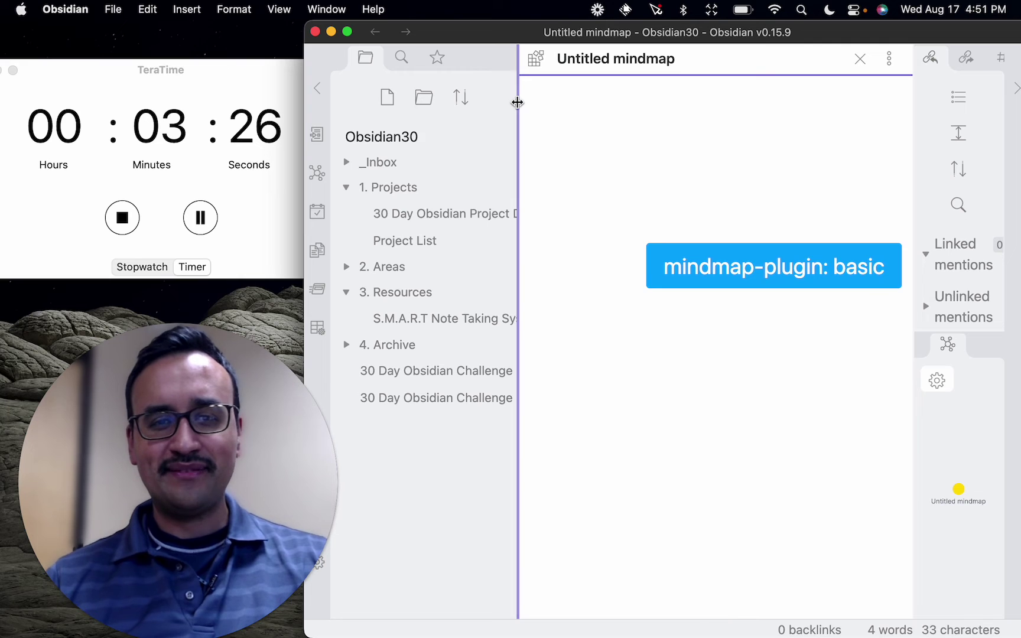
pyautogui.moveTo(518, 102); pyautogui.dragTo(423, 103)
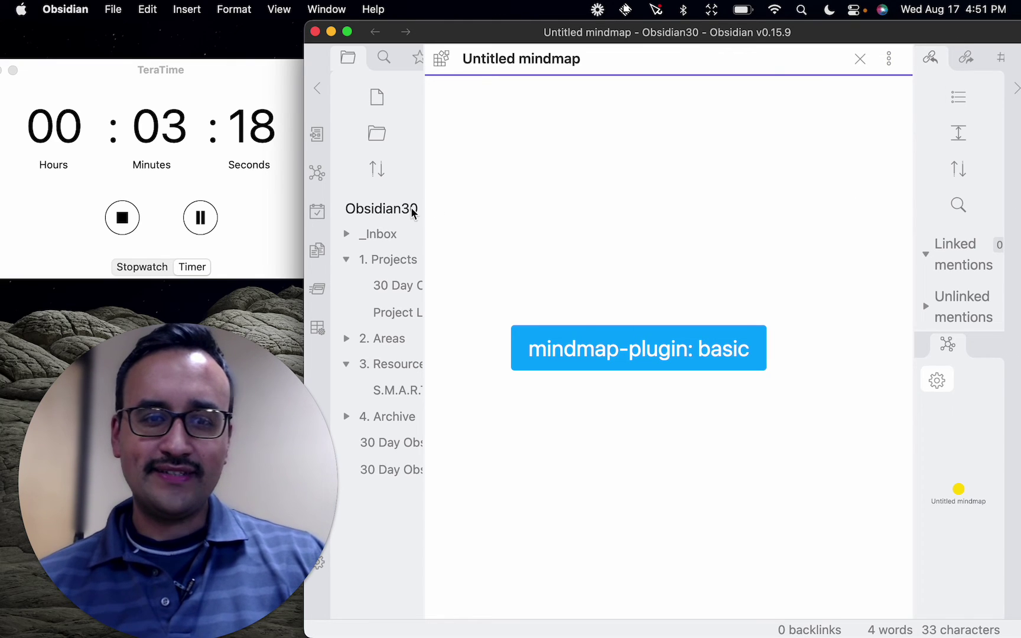
# Step: Reveal the untitled mindmap in the _Inbox folder with a wider file list, and rename it New Mindmap
pyautogui.click(345, 236)
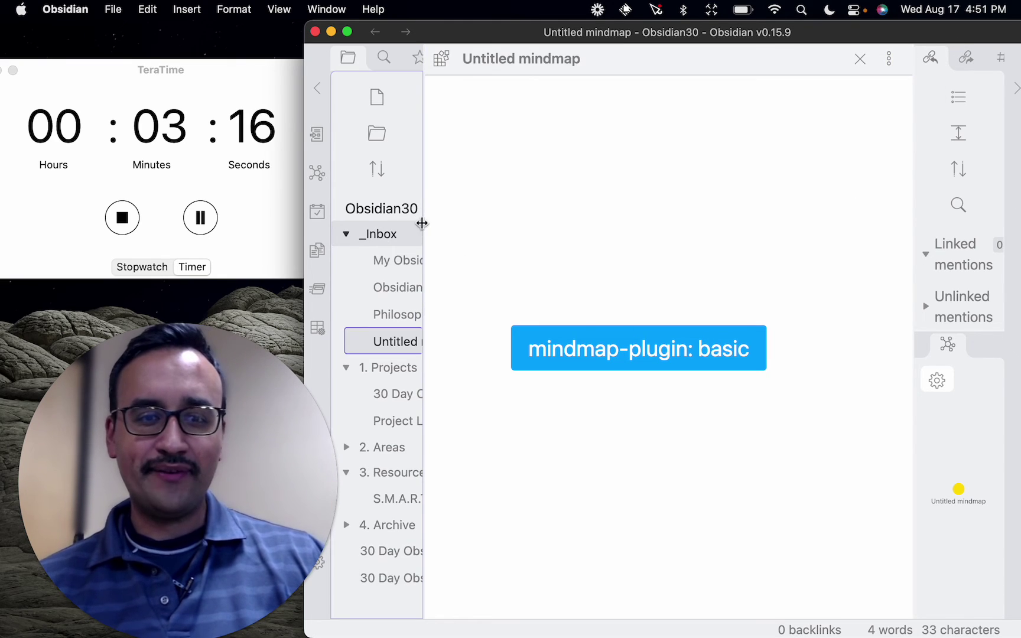
pyautogui.moveTo(422, 223); pyautogui.dragTo(510, 222)
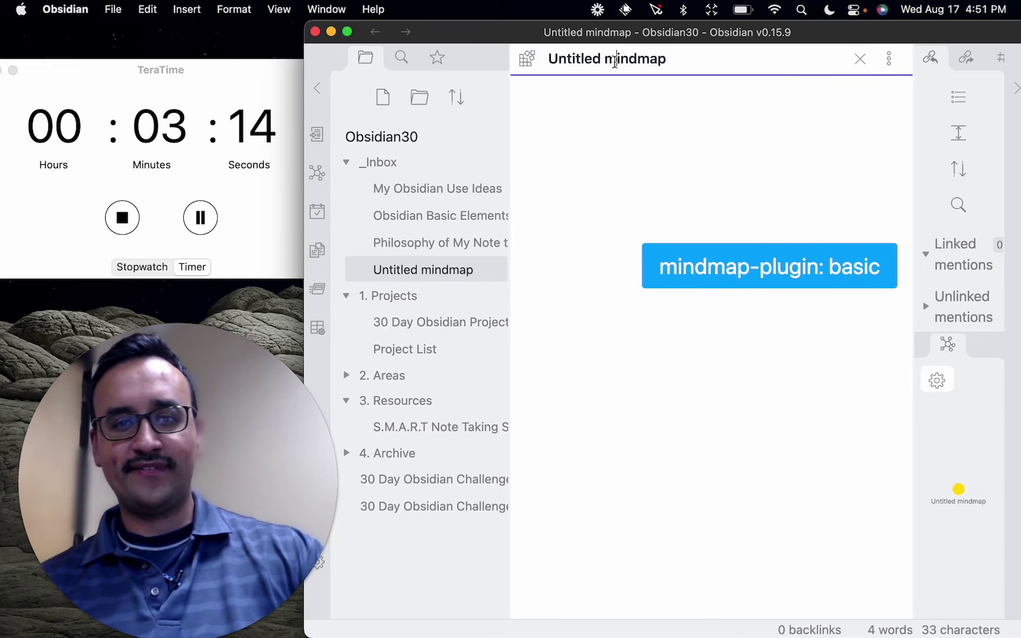
pyautogui.click(615, 61)
pyautogui.press('super+a')
pyautogui.write('New Mind')
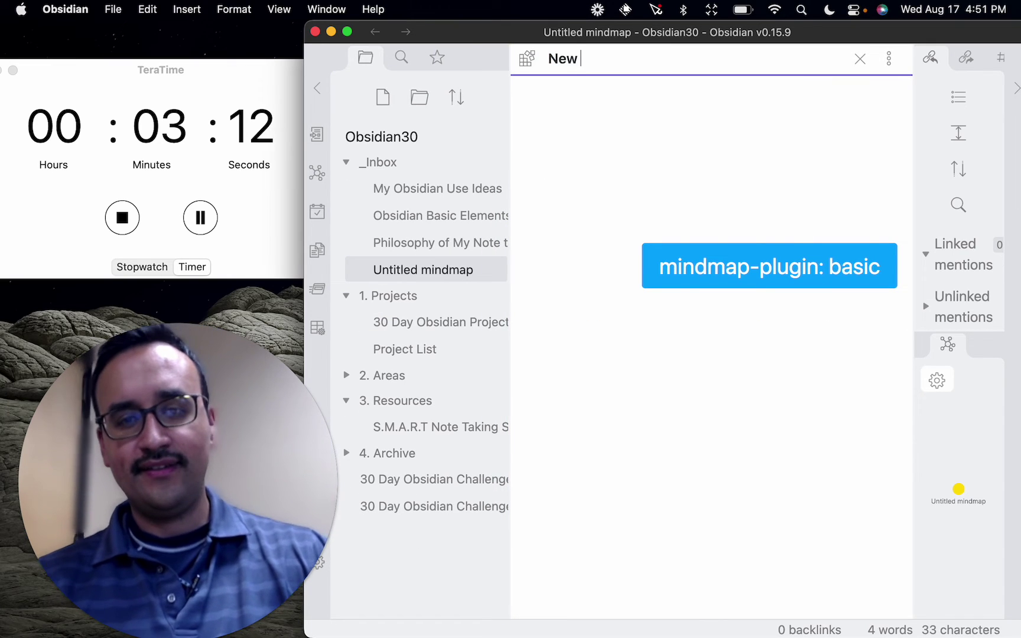
pyautogui.click(618, 157)
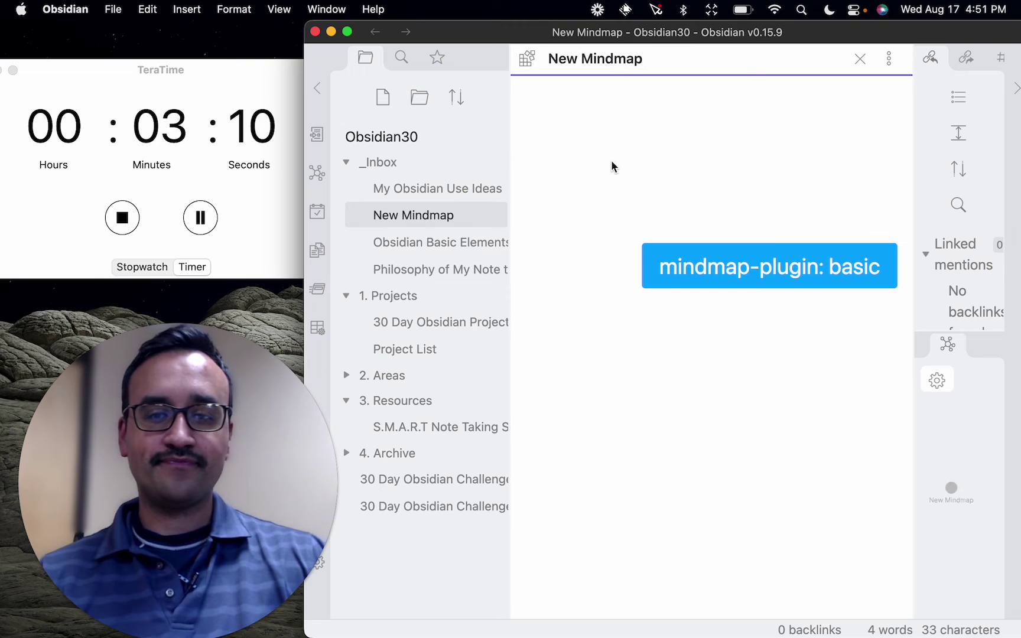
# Step: Change the text of the mindmap's central node to "new mindmap"
pyautogui.click(721, 290)
pyautogui.doubleClick(732, 278)
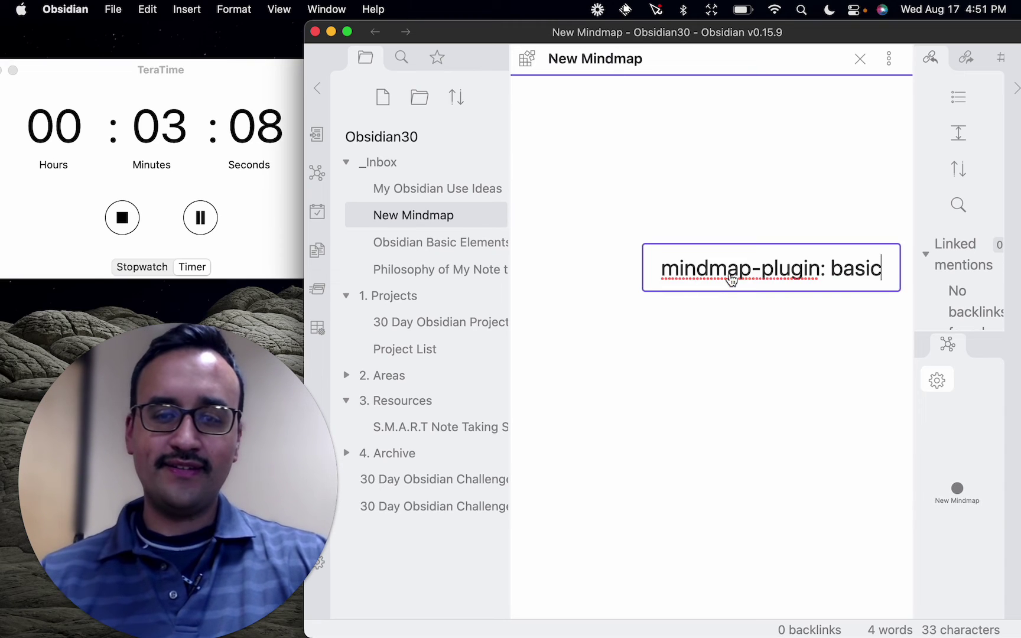
pyautogui.write('new mindmap')
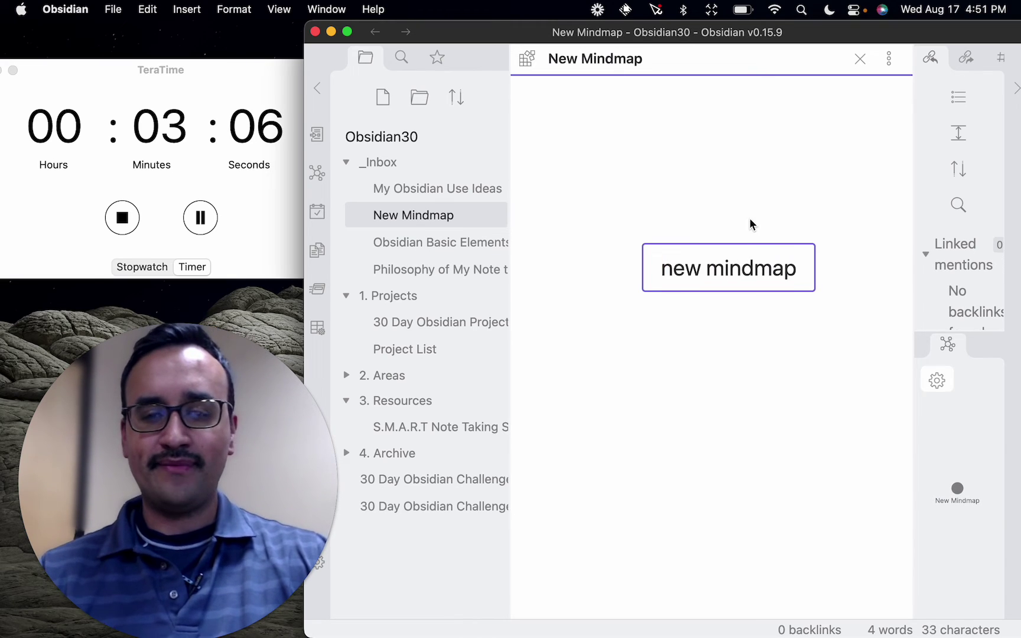
pyautogui.press('Return')
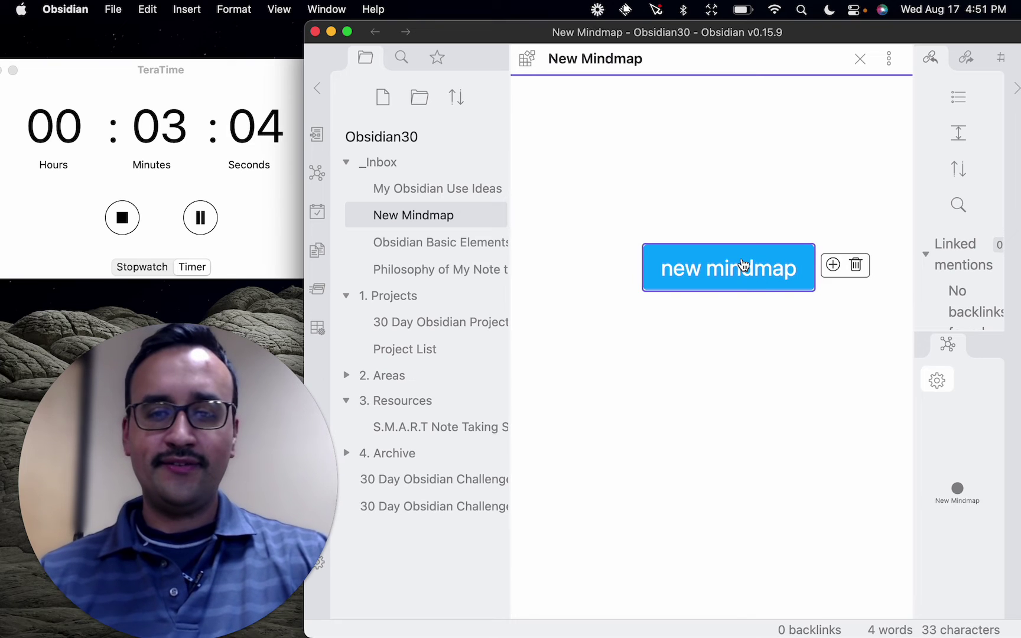
# Step: Add a child node reading "Option 1" to the central node
pyautogui.press('Tab')
pyautogui.write('O')
pyautogui.press('BackSpace')
pyautogui.write('B')
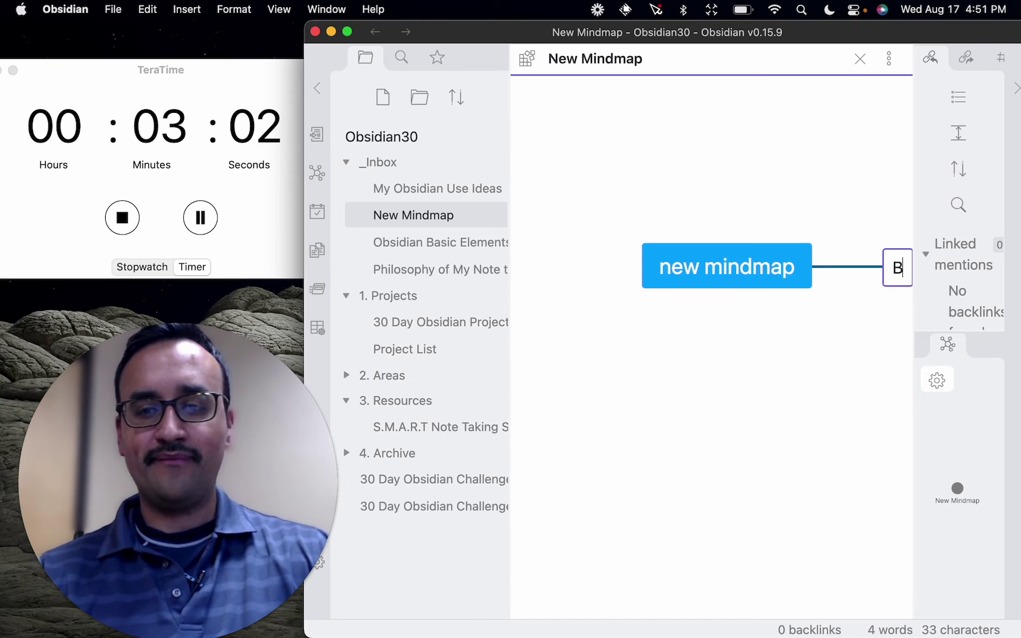
pyautogui.press('BackSpace')
pyautogui.write('Option 1')
pyautogui.hotkey('shift', 'Return')
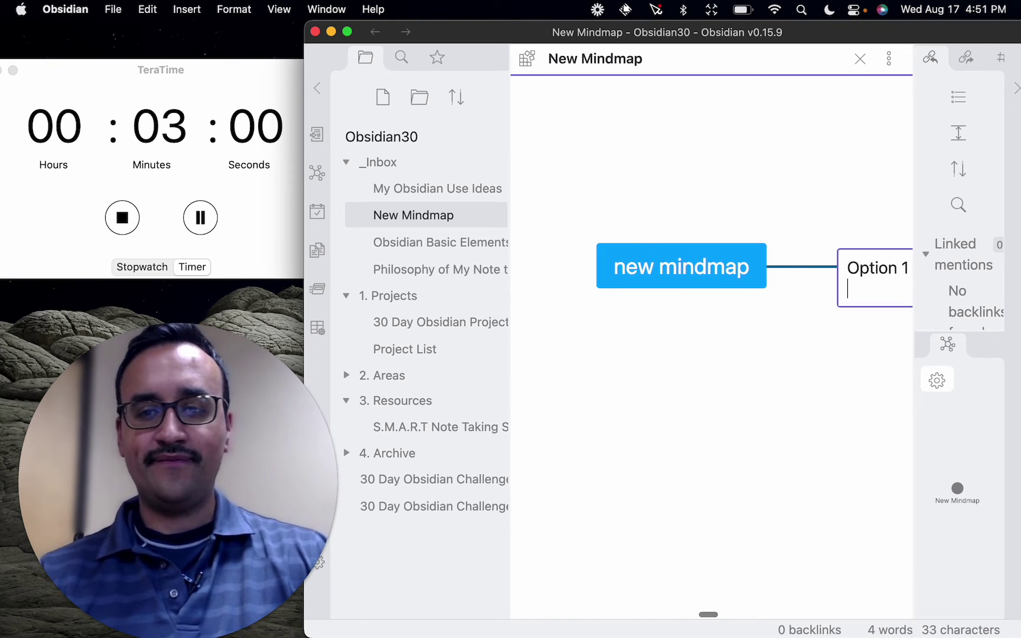
# Step: Add a second child node reading "Option 2" to the central node
pyautogui.click(713, 237)
pyautogui.click(701, 263)
pyautogui.press('Tab')
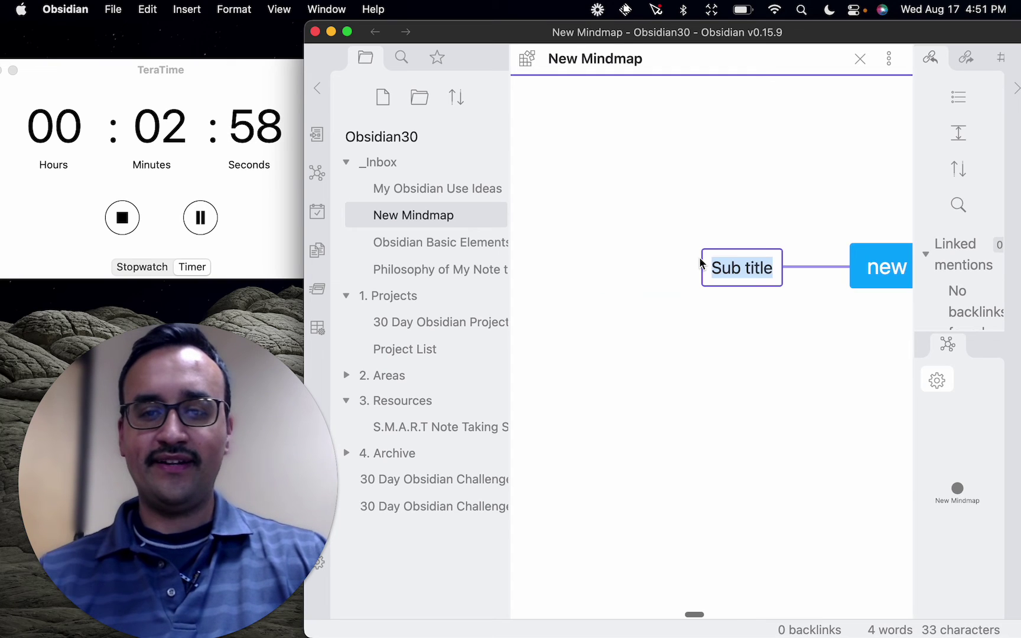
pyautogui.write('Option 2')
pyautogui.press('Return')
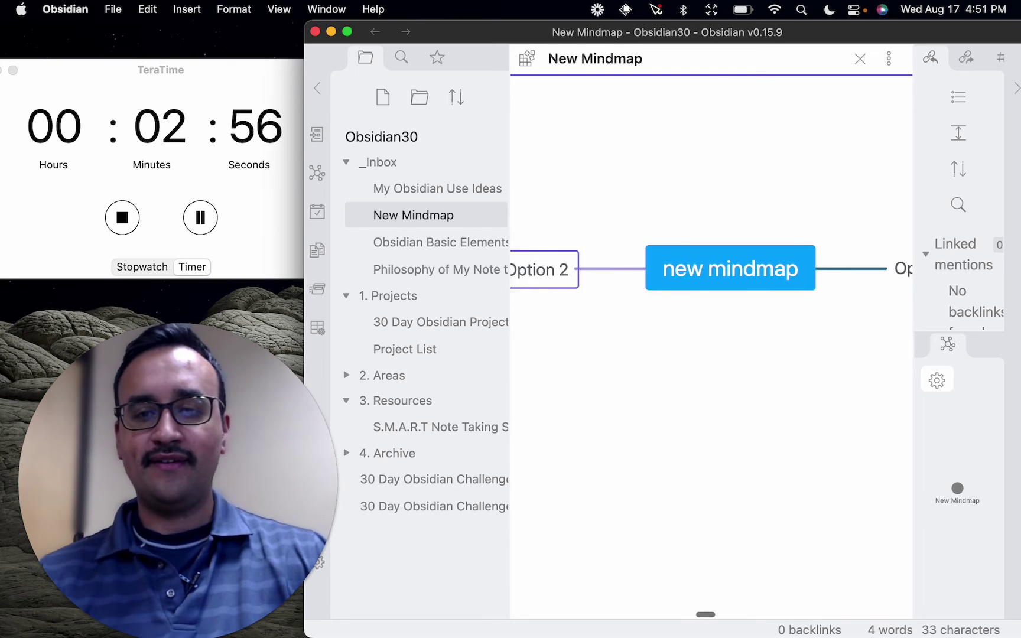
# Step: Add two more child nodes to the central node, keeping the default text "Sub title"
pyautogui.click(729, 276)
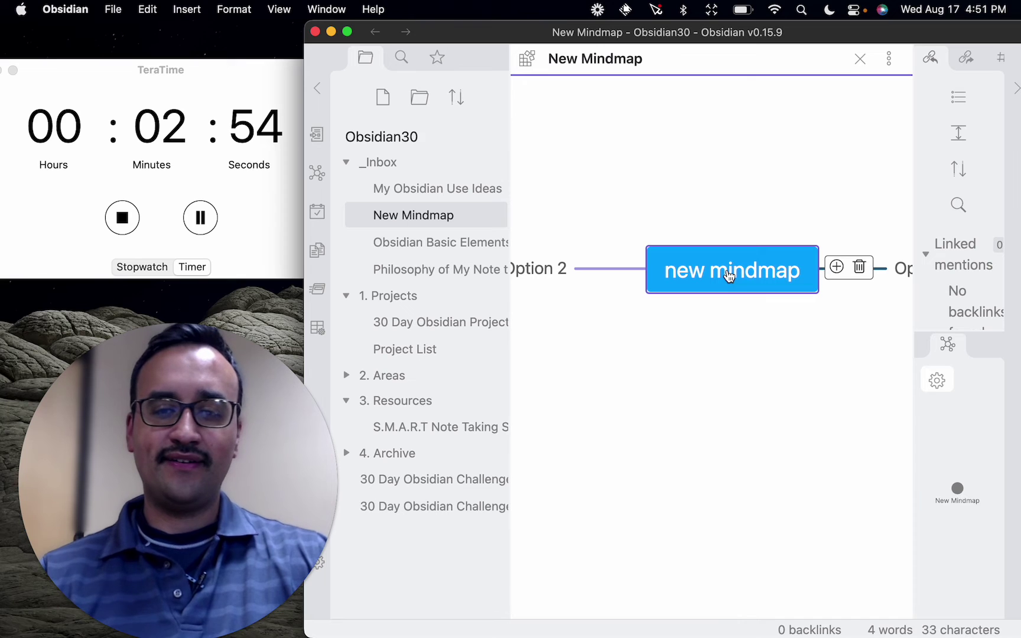
pyautogui.click(743, 227)
pyautogui.click(733, 260)
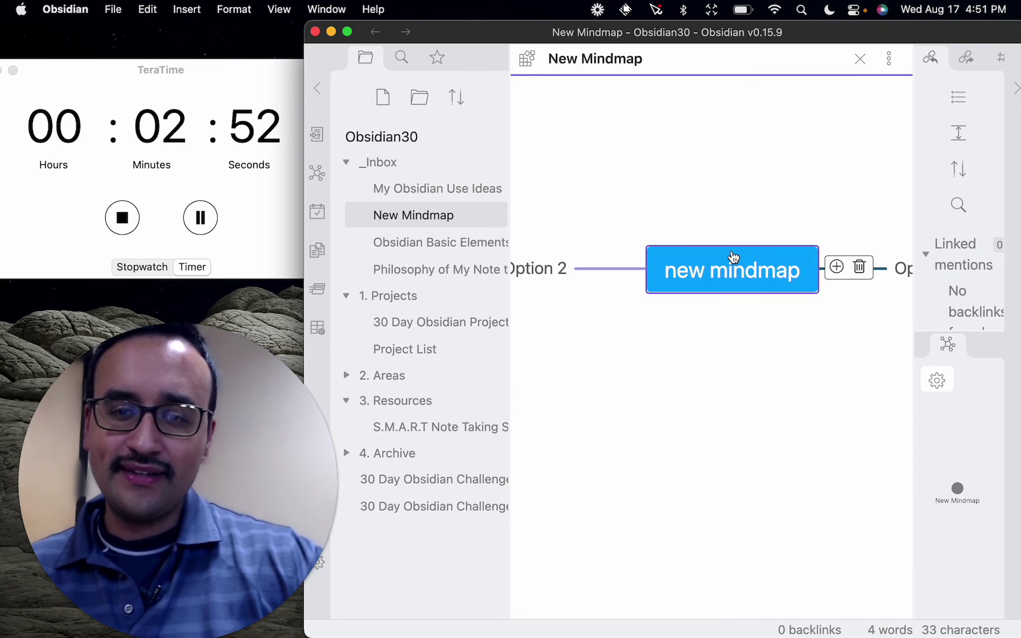
pyautogui.scroll(-1, 801, 353)
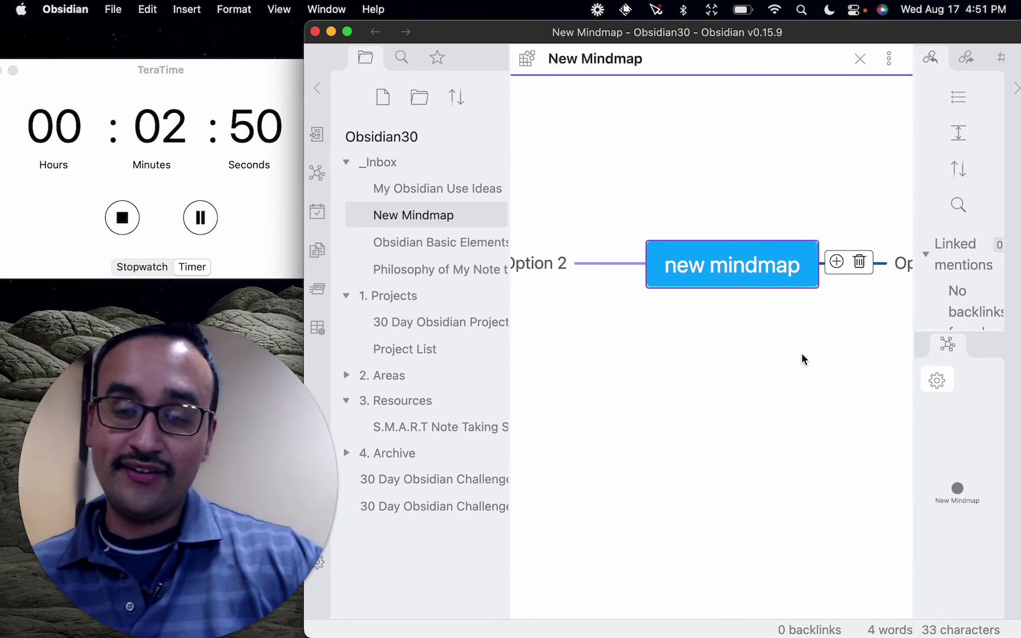
pyautogui.click(837, 264)
pyautogui.click(828, 324)
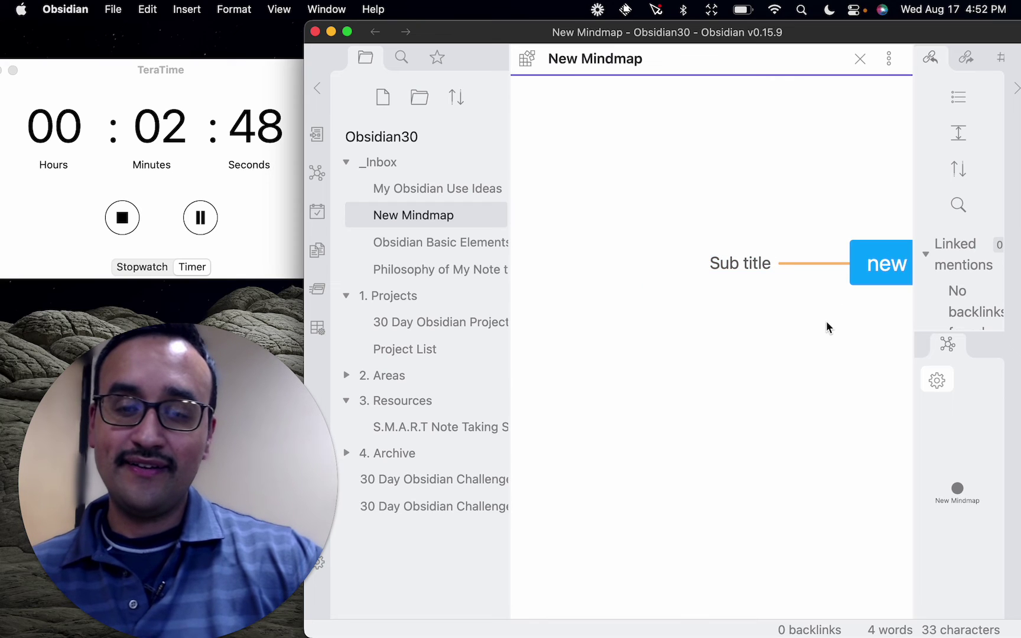
pyautogui.click(779, 256)
pyautogui.press('Tab')
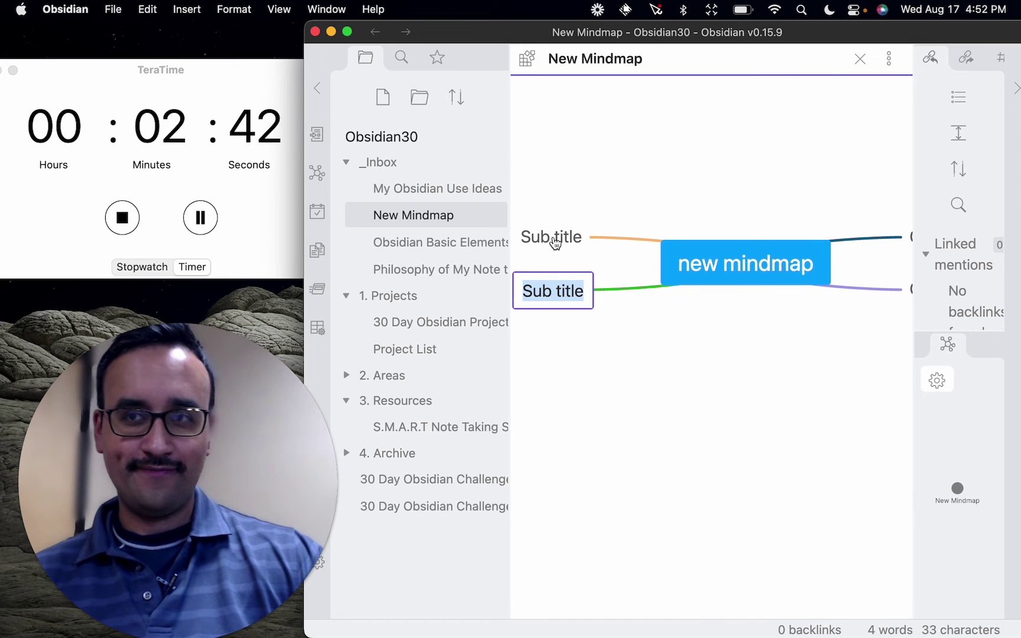
pyautogui.click(609, 177)
pyautogui.hscroll(3, 609, 178)
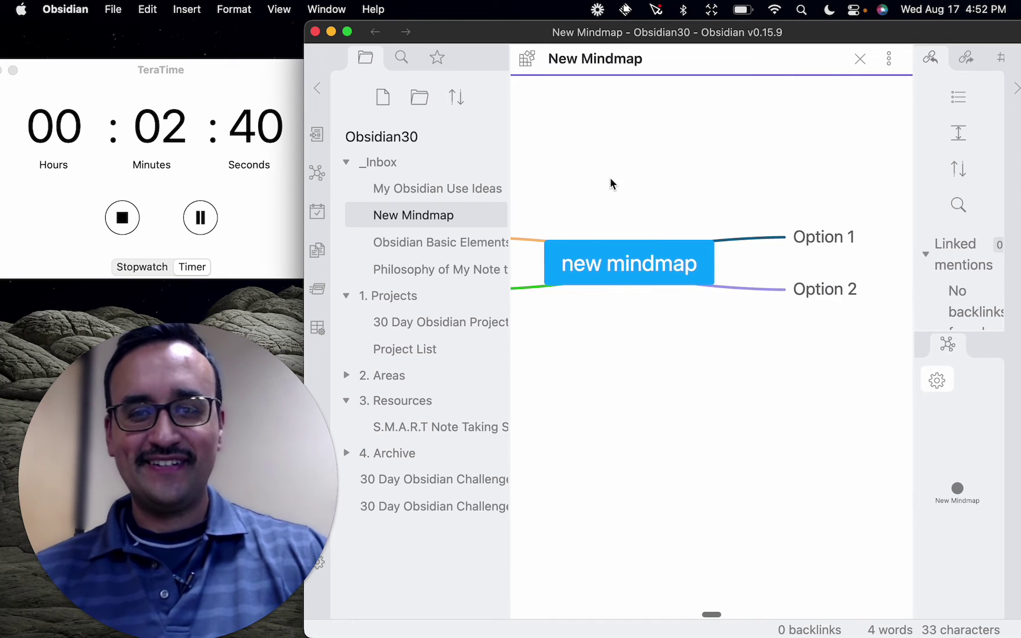
# Step: Open the mindmap as markdown and copy its "mindmap-plugin: basic" frontmatter block including the dashed lines
pyautogui.click(895, 59)
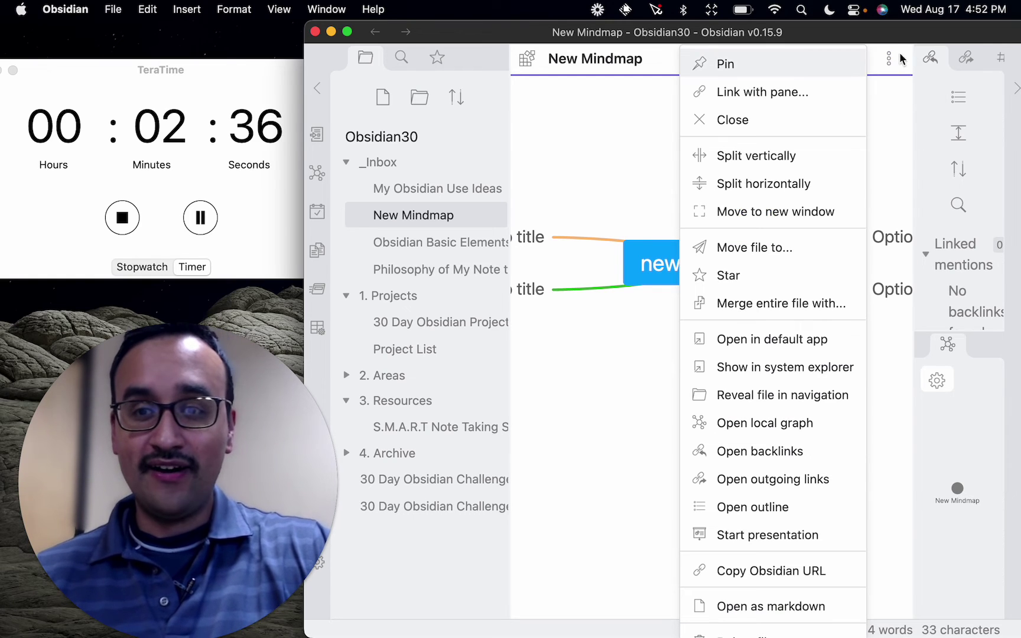
pyautogui.scroll(-1, 729, 248)
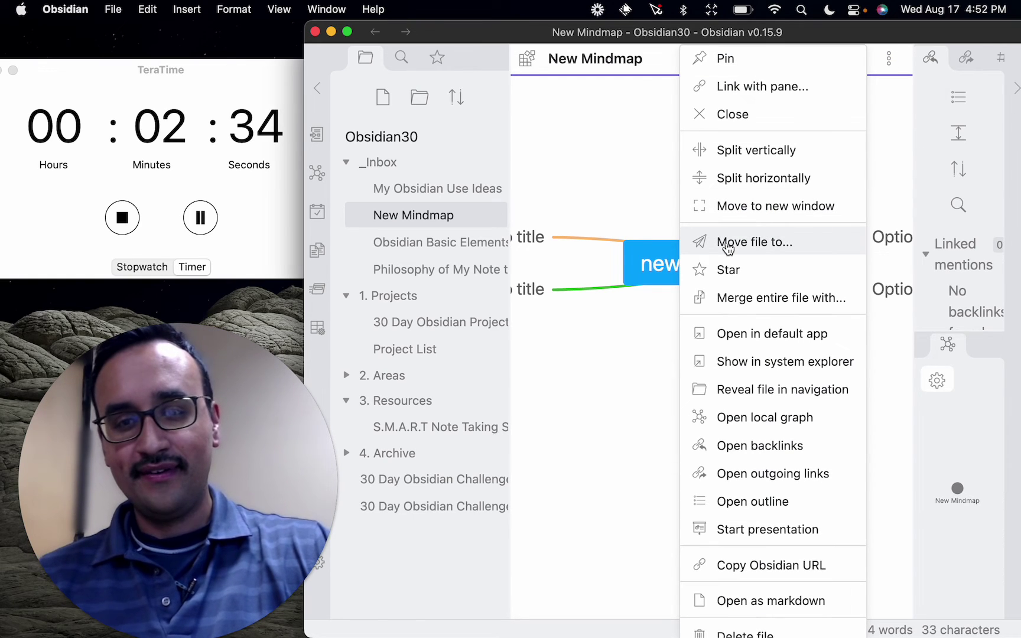
pyautogui.scroll(-1, 729, 251)
pyautogui.click(725, 589)
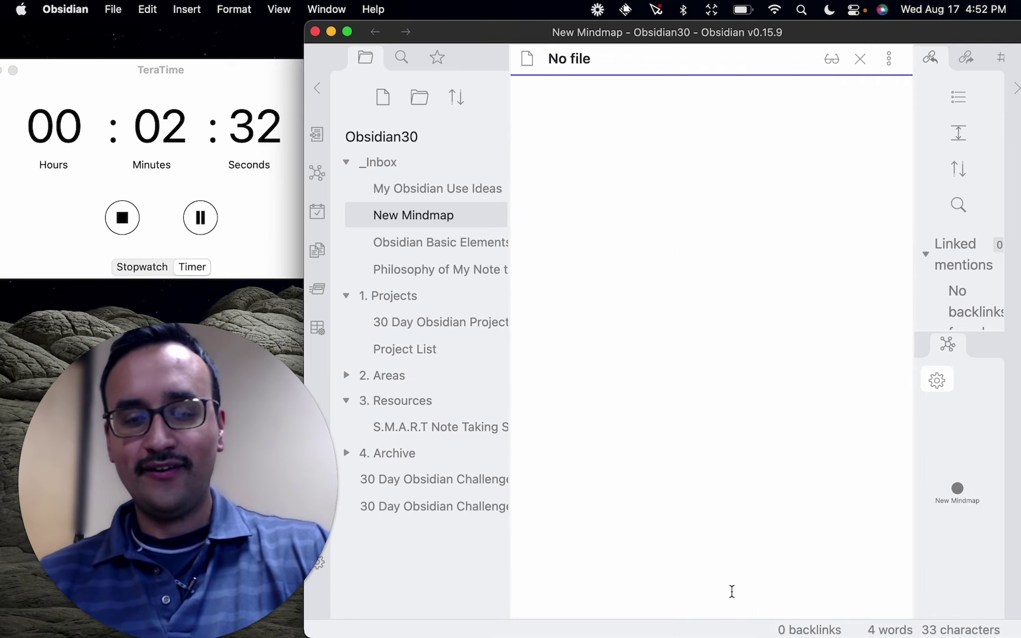
pyautogui.click(671, 357)
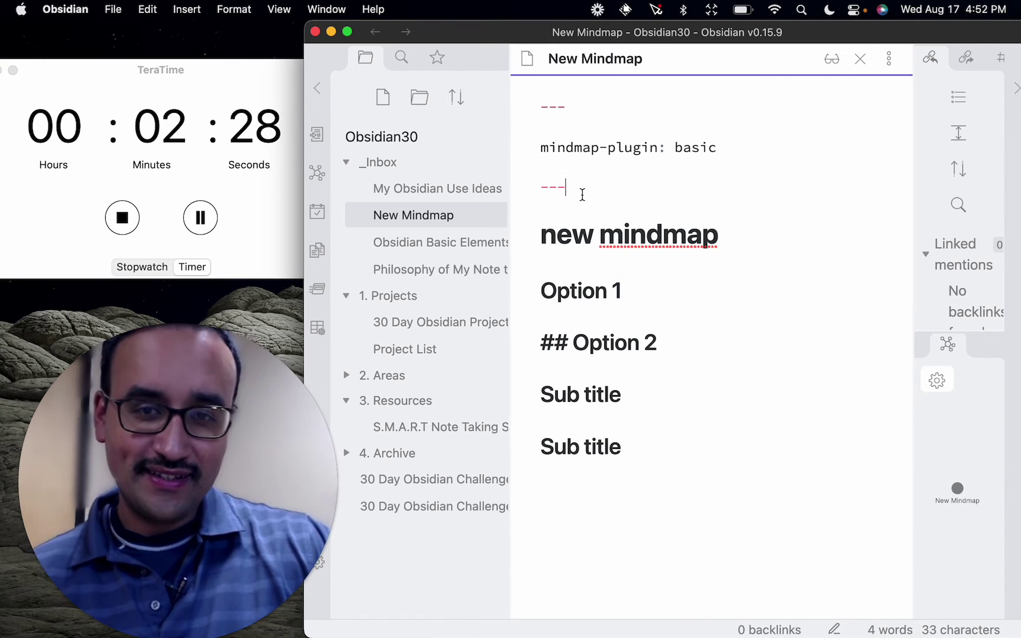
pyautogui.moveTo(582, 194); pyautogui.dragTo(513, 80)
pyautogui.press('super+c')
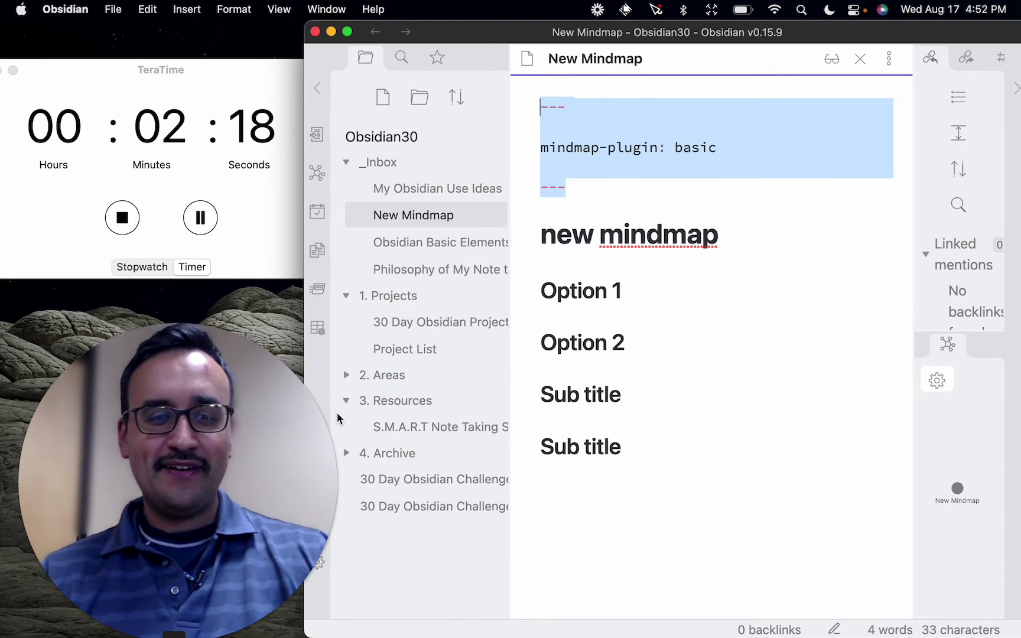
# Step: Create a folder named Templates inside 3. Resources
pyautogui.rightClick(408, 401)
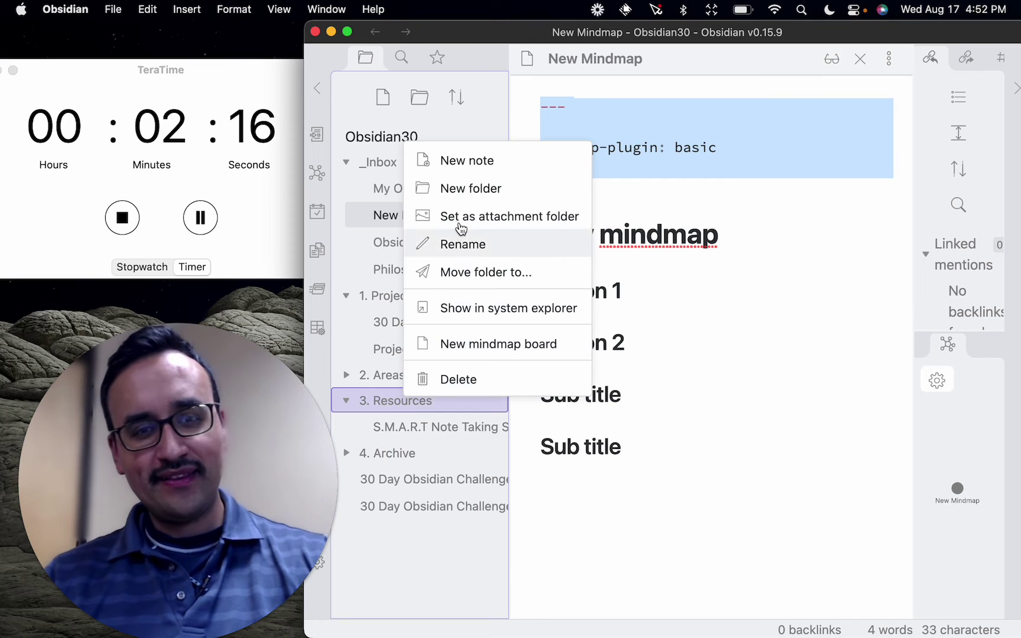
pyautogui.click(471, 189)
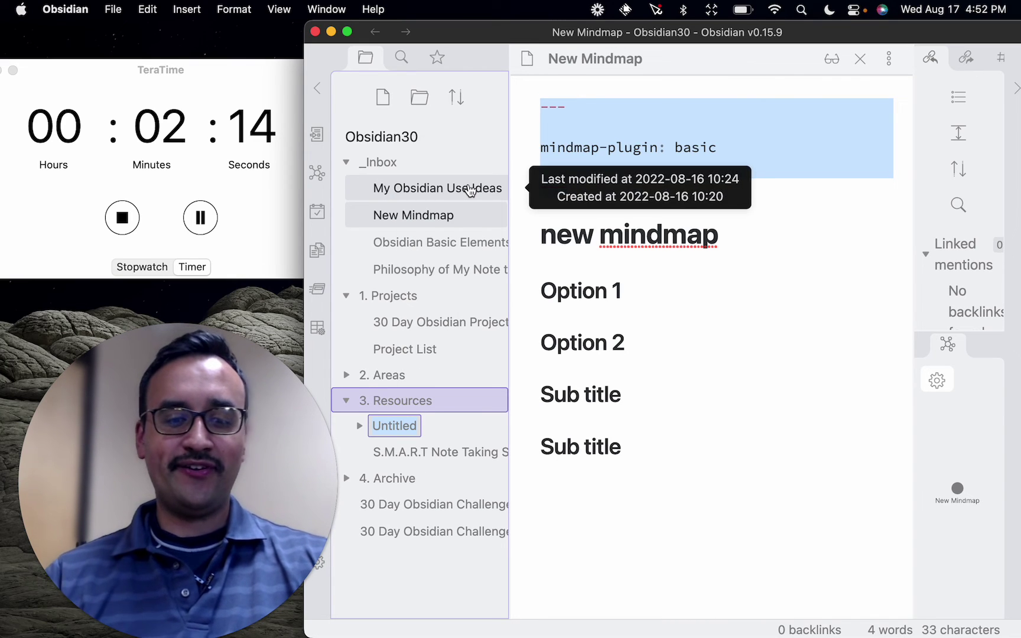
pyautogui.write('Template F')
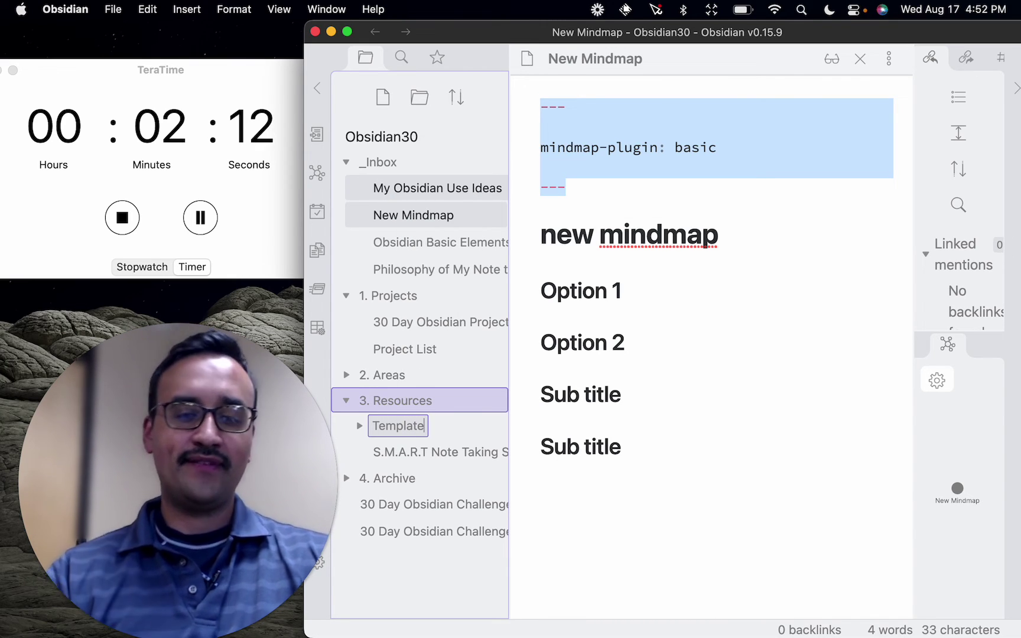
pyautogui.press('Return')
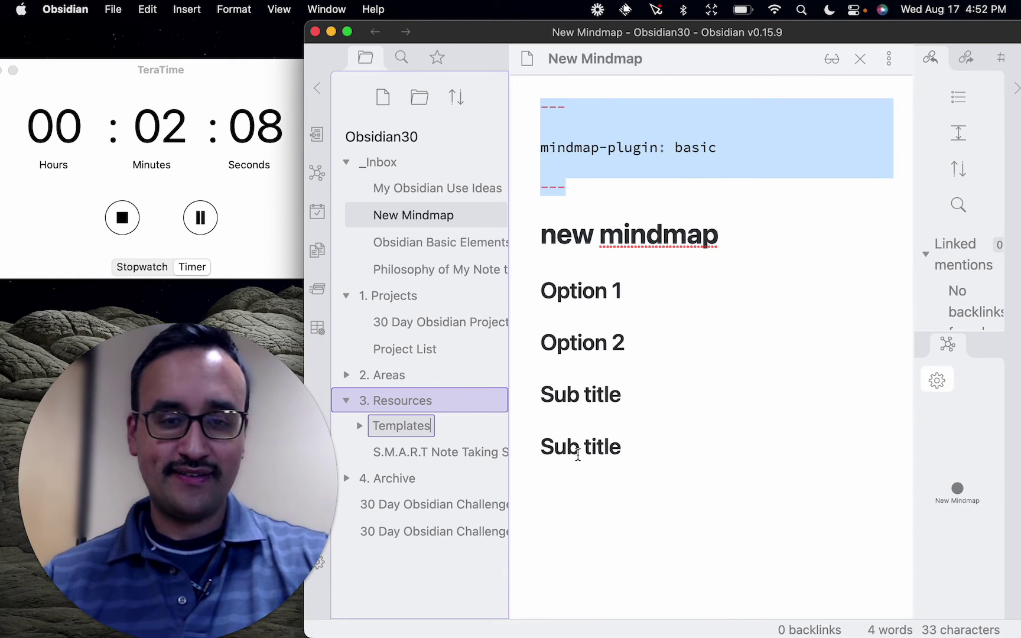
# Step: Create a folder named Attachments inside 3. Resources
pyautogui.rightClick(404, 406)
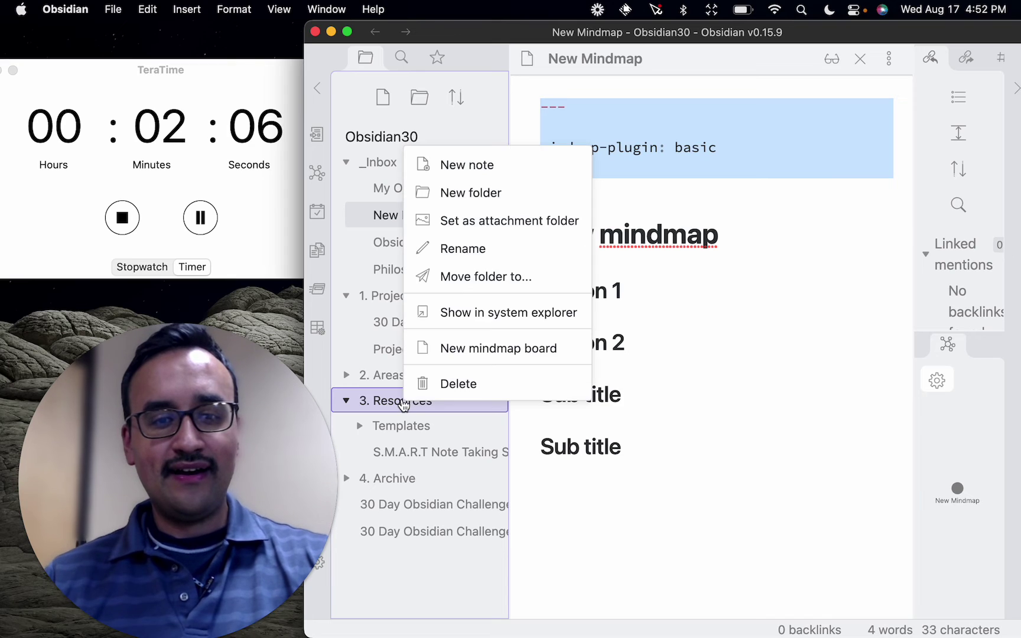
pyautogui.click(450, 193)
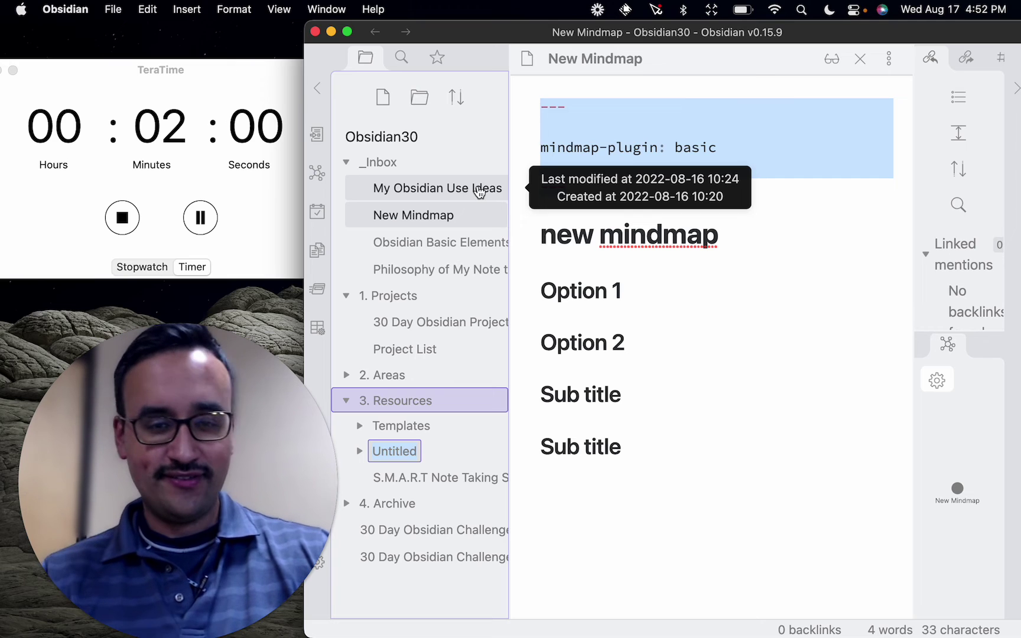
pyautogui.write('Attac')
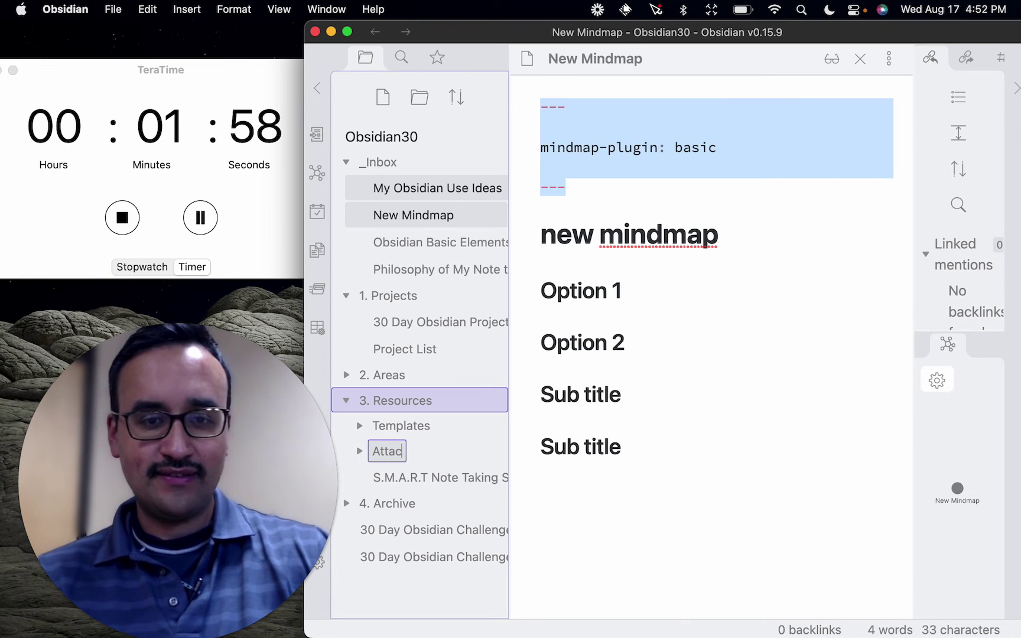
pyautogui.write('hments')
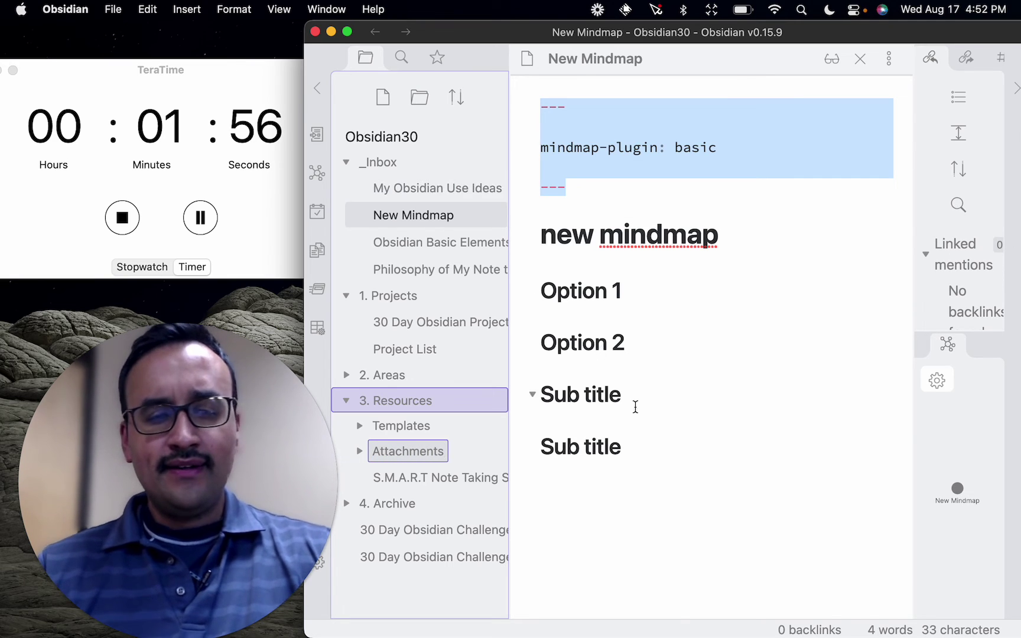
pyautogui.click(671, 521)
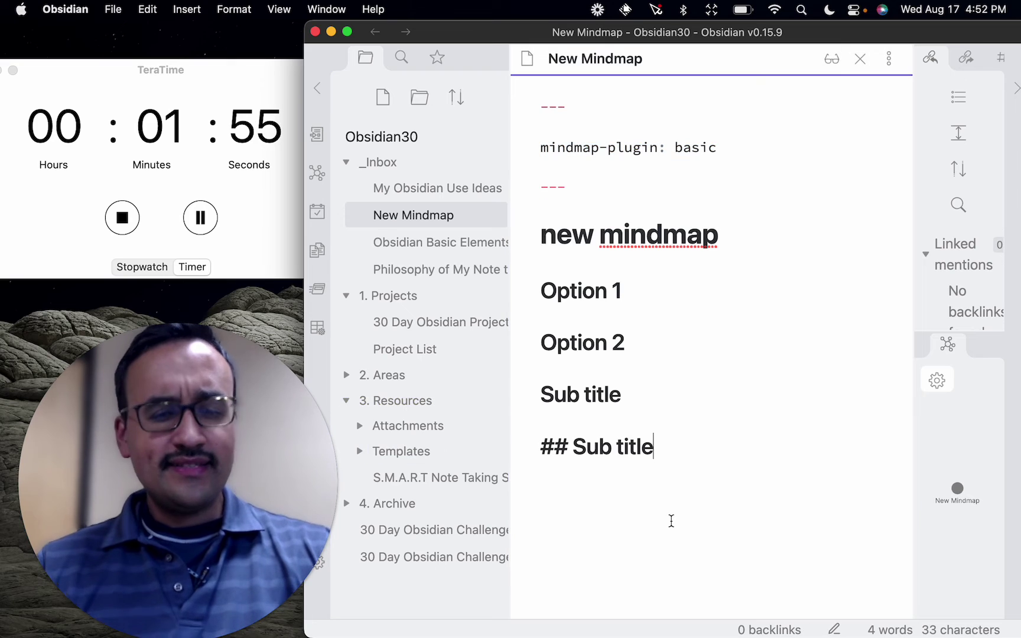
pyautogui.rightClick(382, 433)
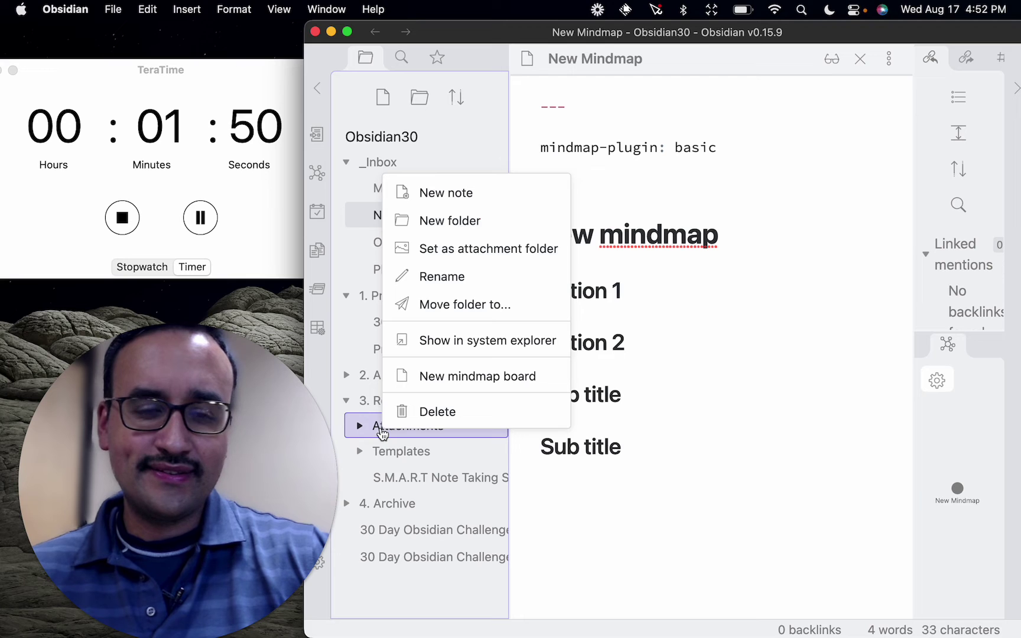
pyautogui.click(611, 499)
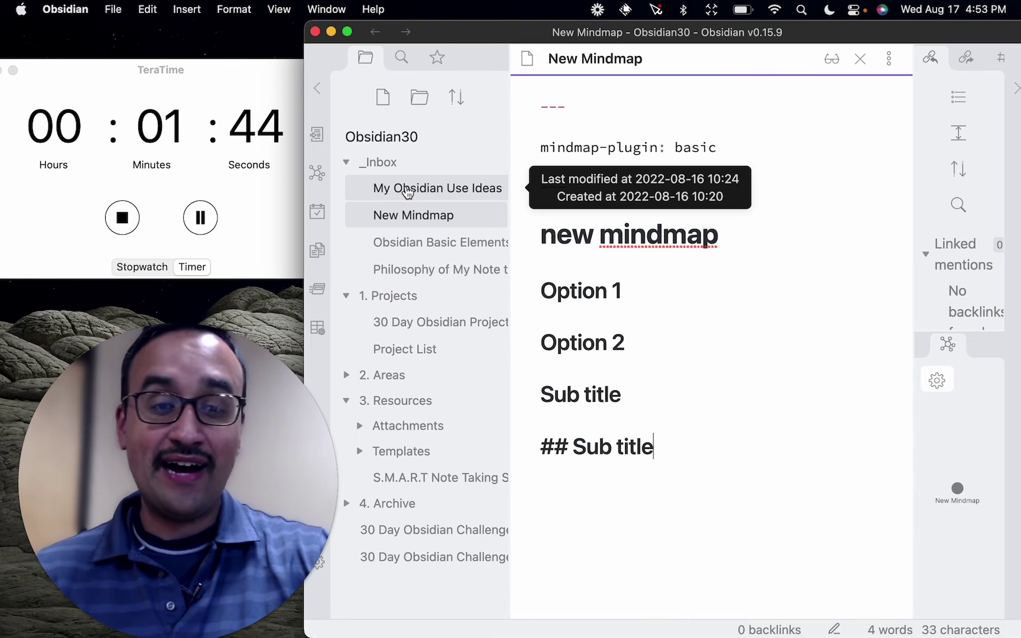
pyautogui.click(615, 397)
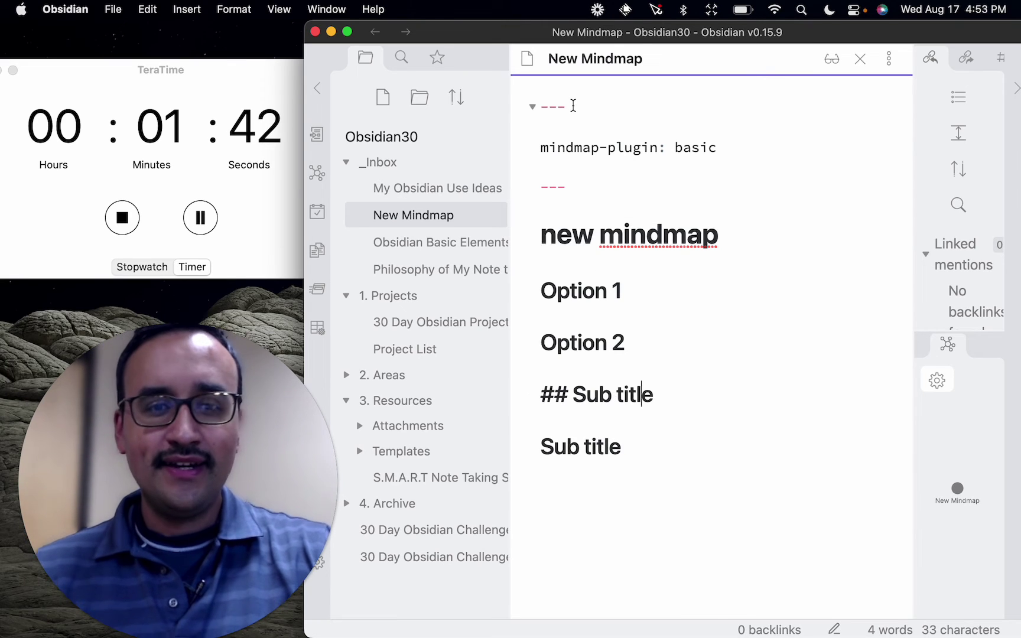
# Step: Move the New Mindmap note from _Inbox into the Templates folder under 3. Resources
pyautogui.moveTo(401, 217); pyautogui.dragTo(425, 453)
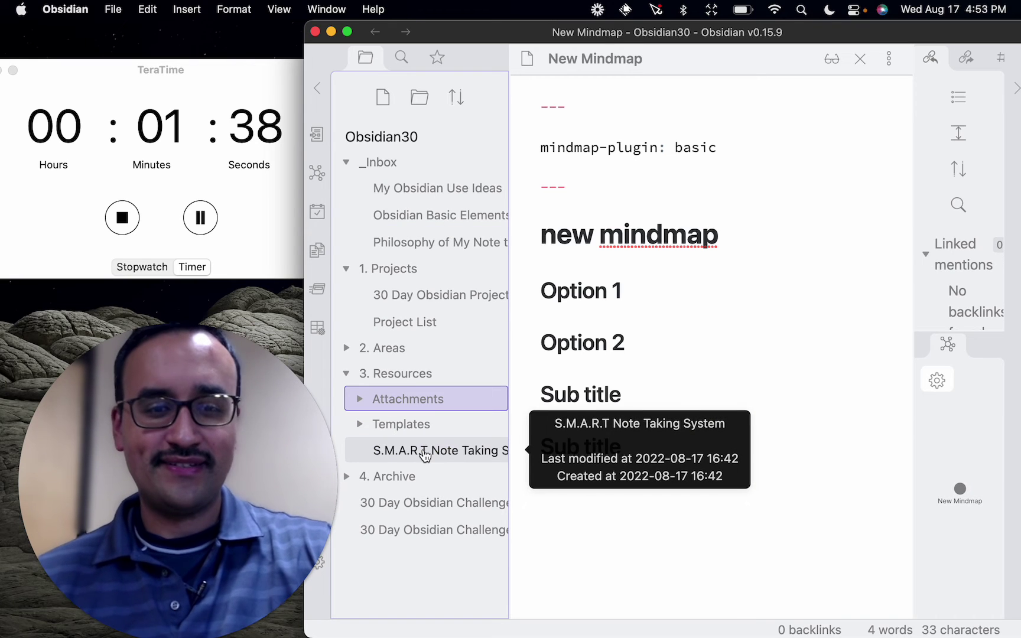
# Step: Narrow the Obsidian window until the lower icons of its ribbon are uncovered
pyautogui.click(361, 425)
pyautogui.click(362, 426)
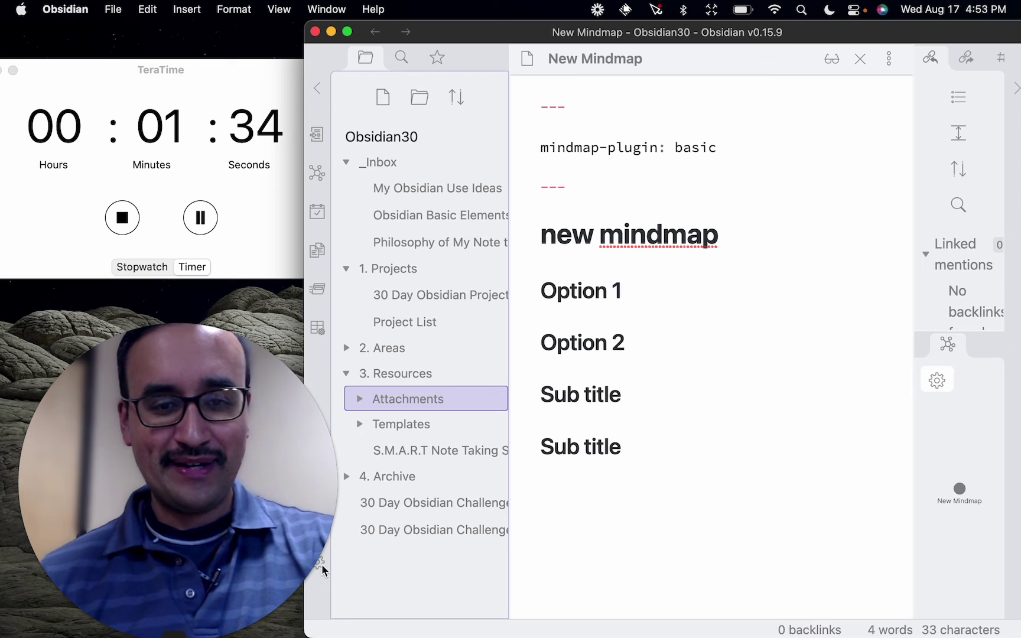
pyautogui.click(268, 528)
pyautogui.moveTo(187, 494)
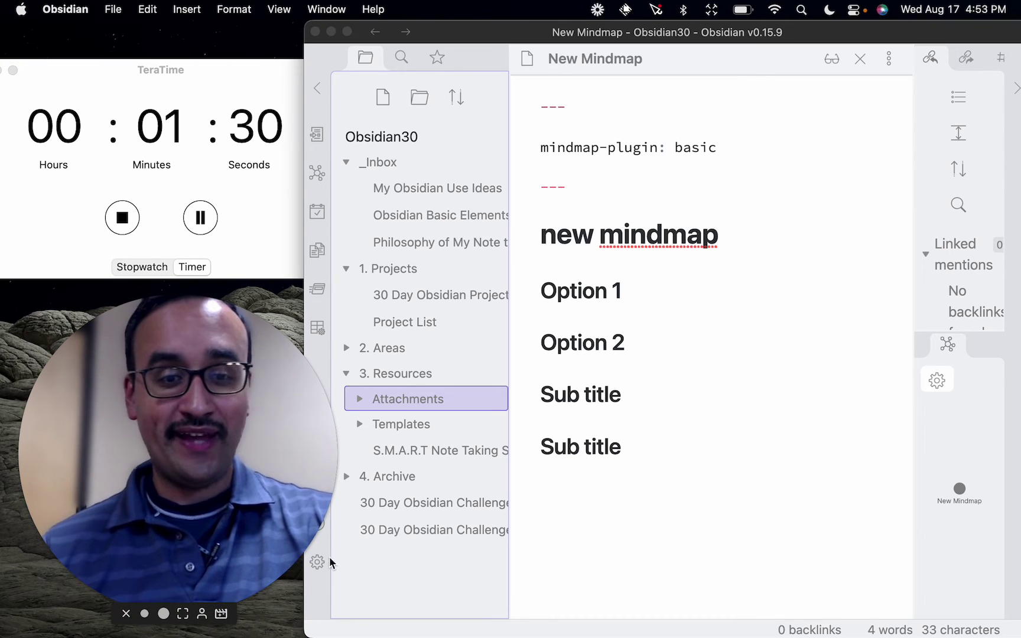
pyautogui.click(339, 68)
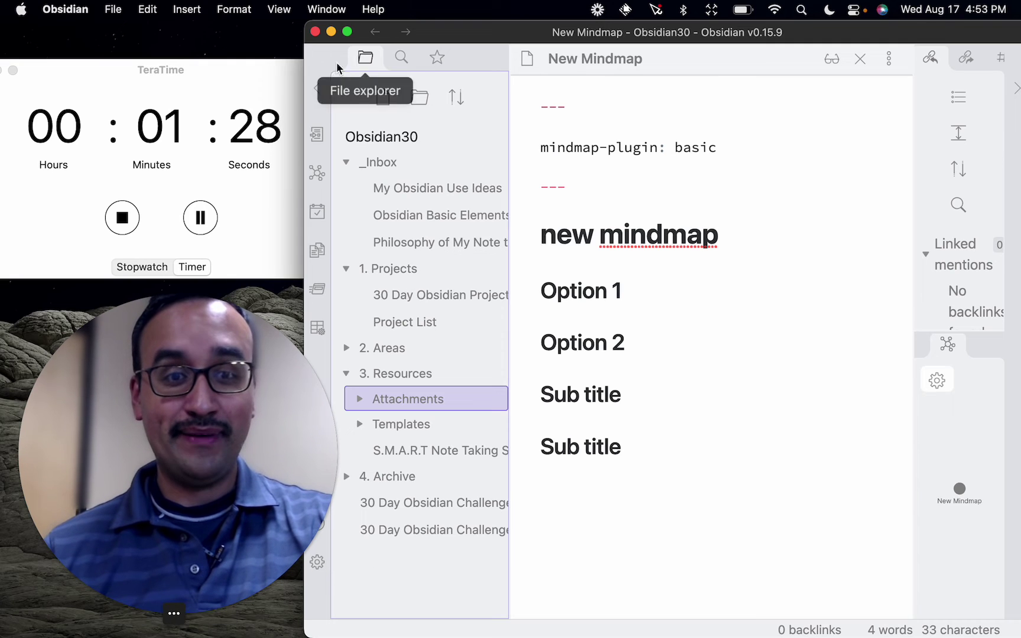
pyautogui.moveTo(305, 95); pyautogui.dragTo(342, 95)
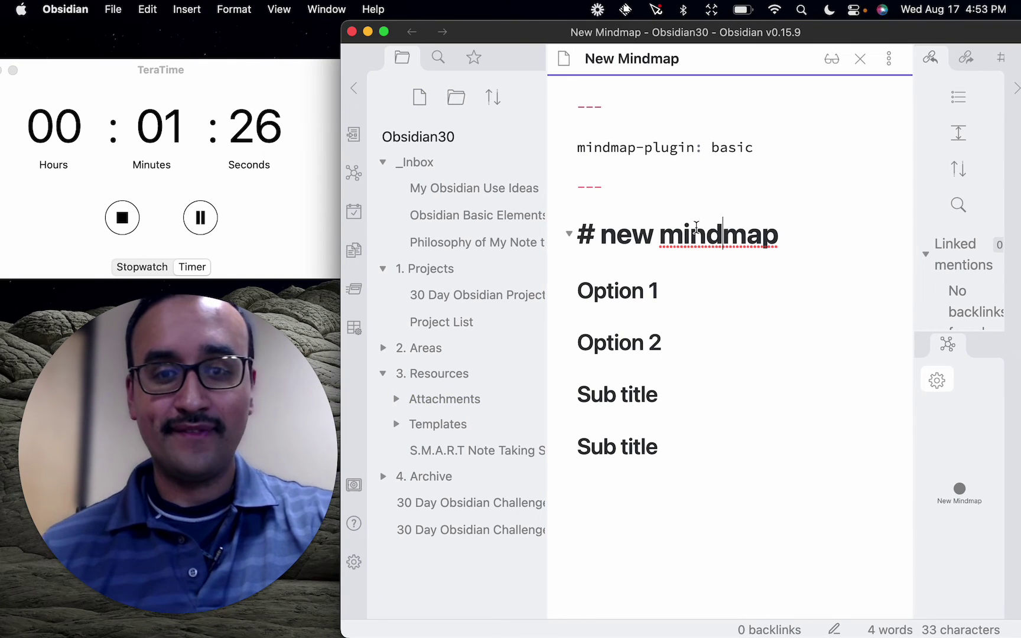
# Step: Search the community plugins for "template" and open the details of the Templater plugin
pyautogui.click(355, 563)
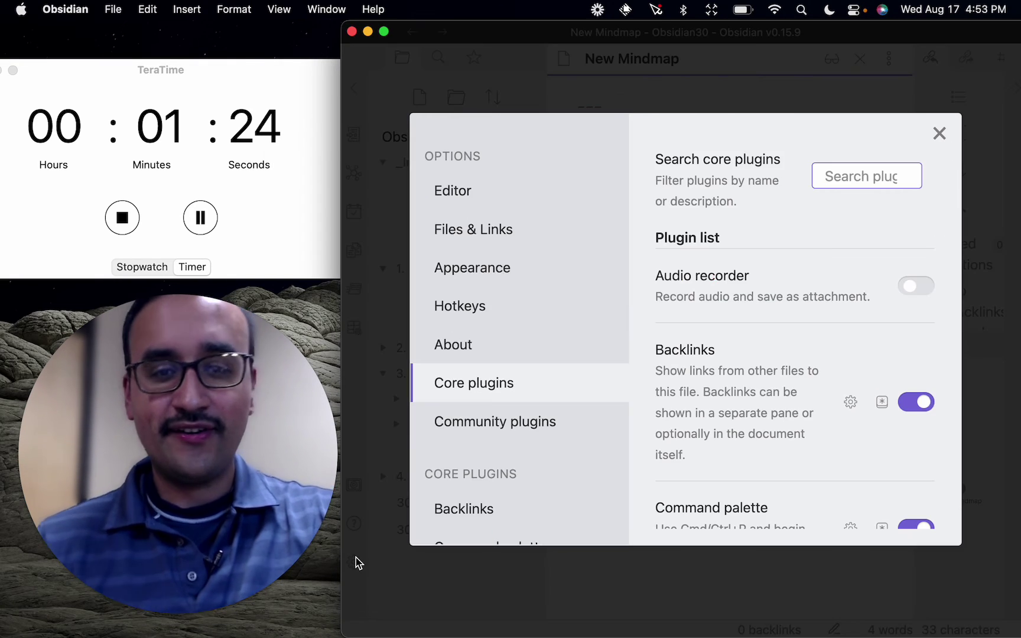
pyautogui.scroll(-2, 486, 409)
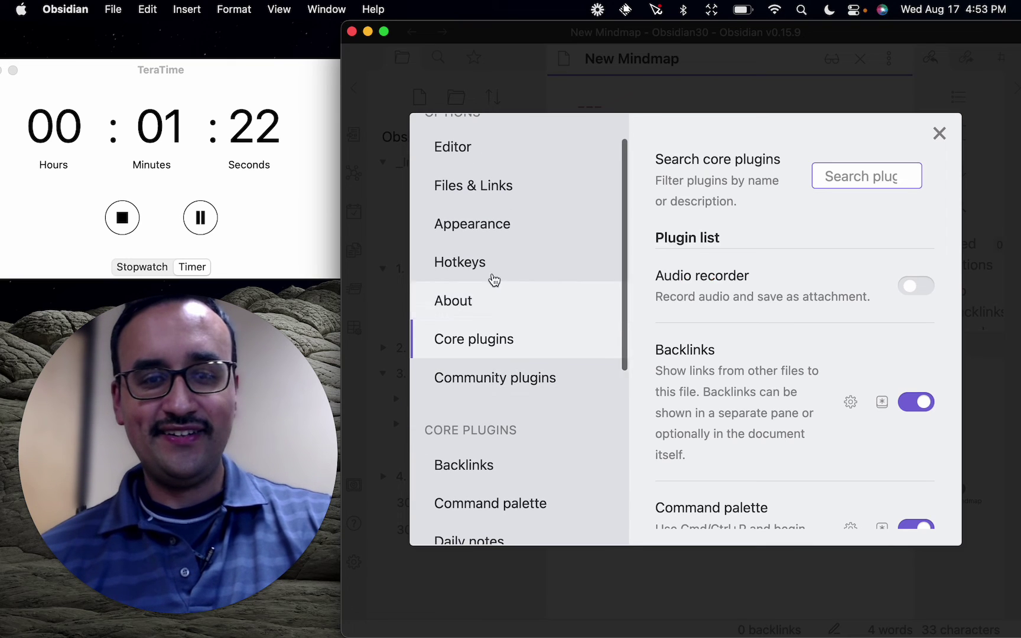
pyautogui.scroll(-1, 482, 231)
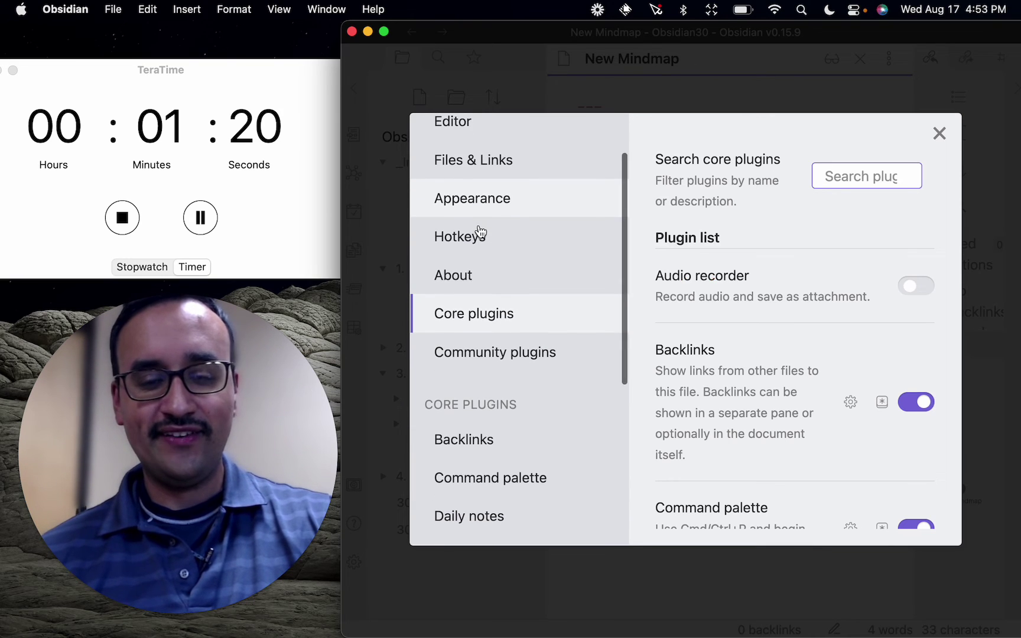
pyautogui.scroll(1, 480, 231)
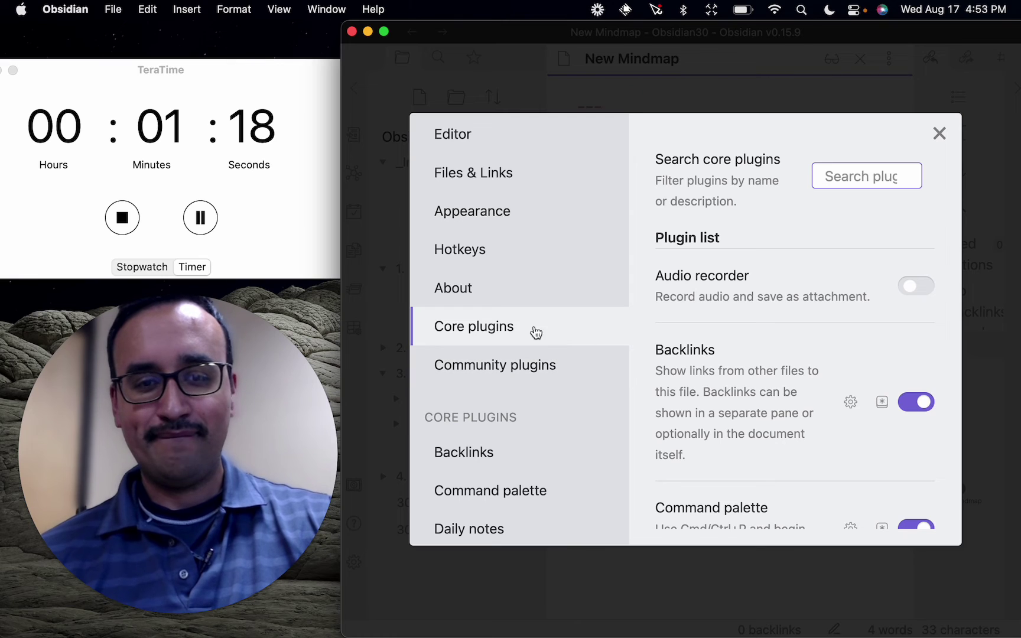
pyautogui.click(524, 362)
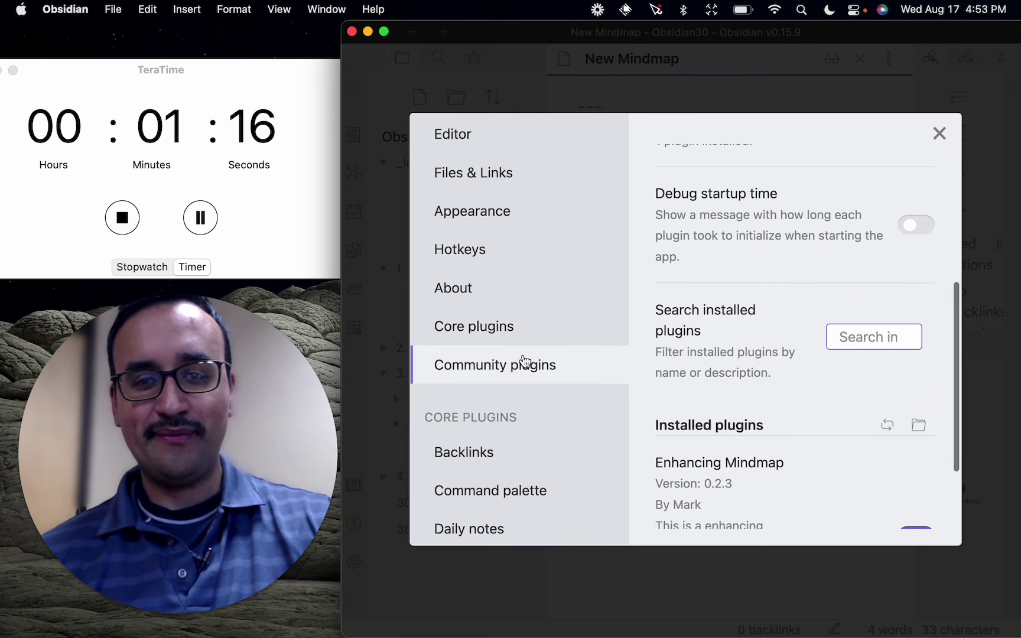
pyautogui.scroll(-4, 757, 348)
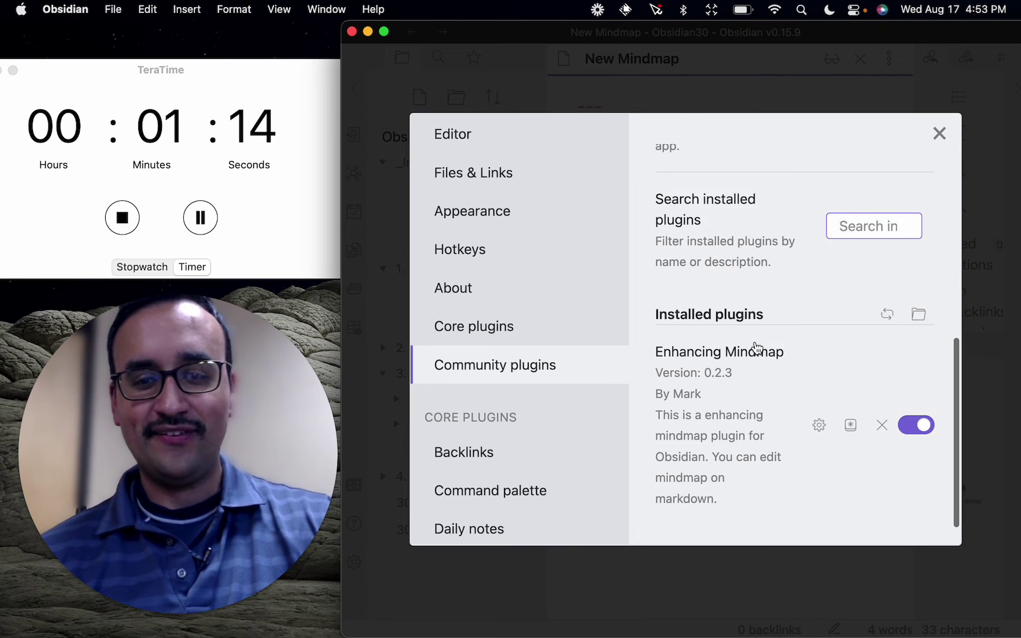
pyautogui.scroll(4, 756, 348)
pyautogui.click(909, 289)
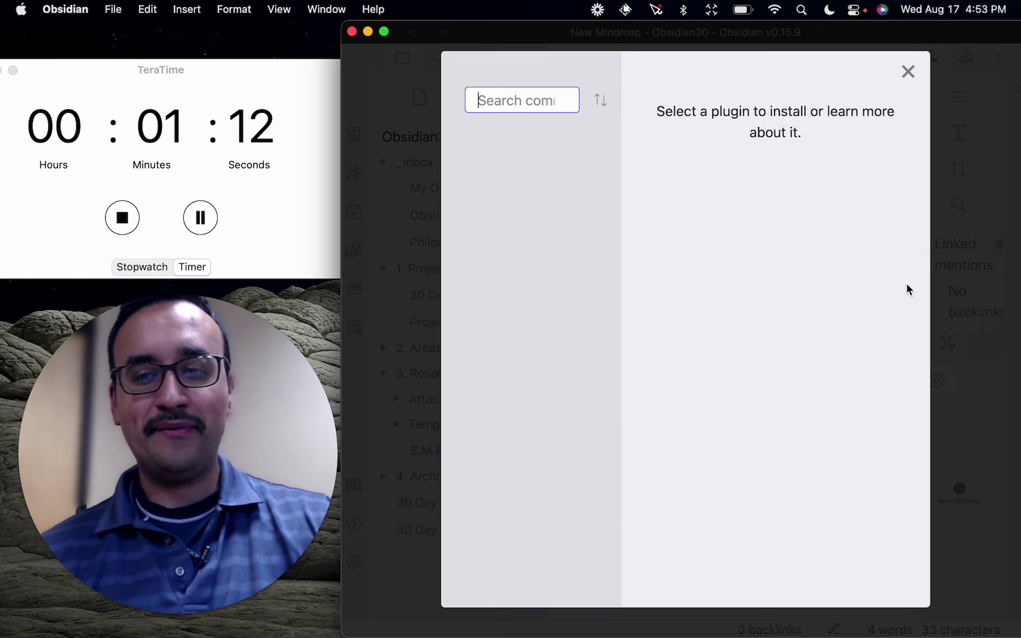
pyautogui.write('template')
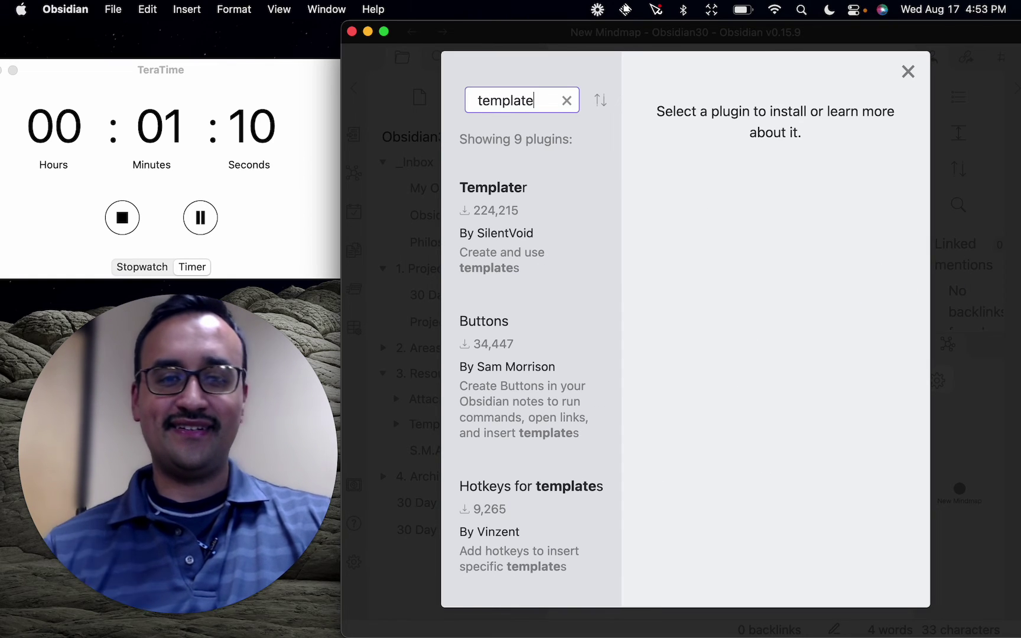
pyautogui.click(486, 267)
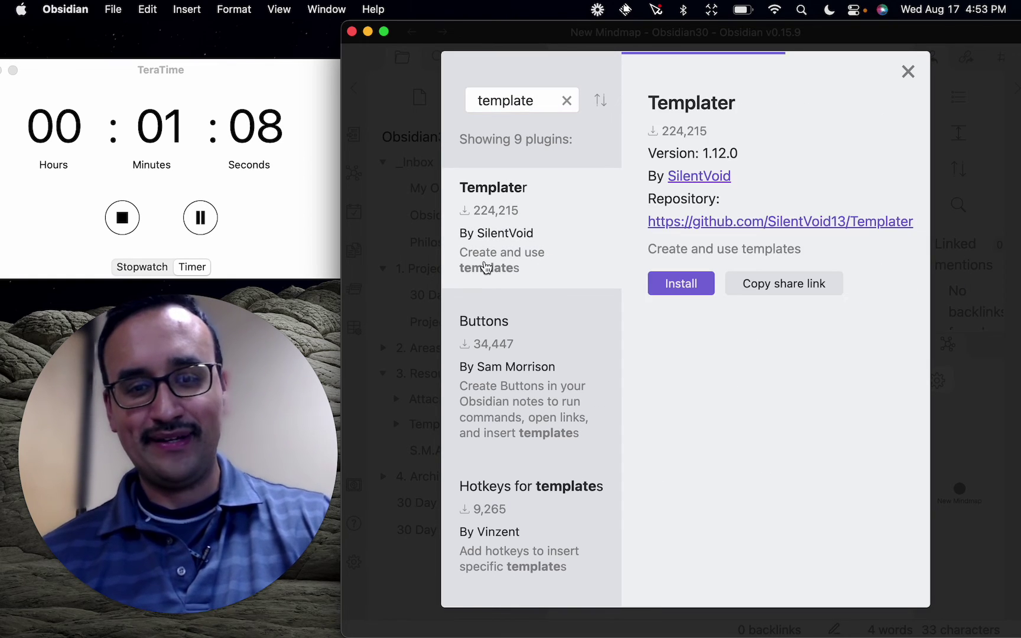
# Step: Review the Templater description, install and enable the plugin, and leave the community plugin browser
pyautogui.scroll(-10, 801, 384)
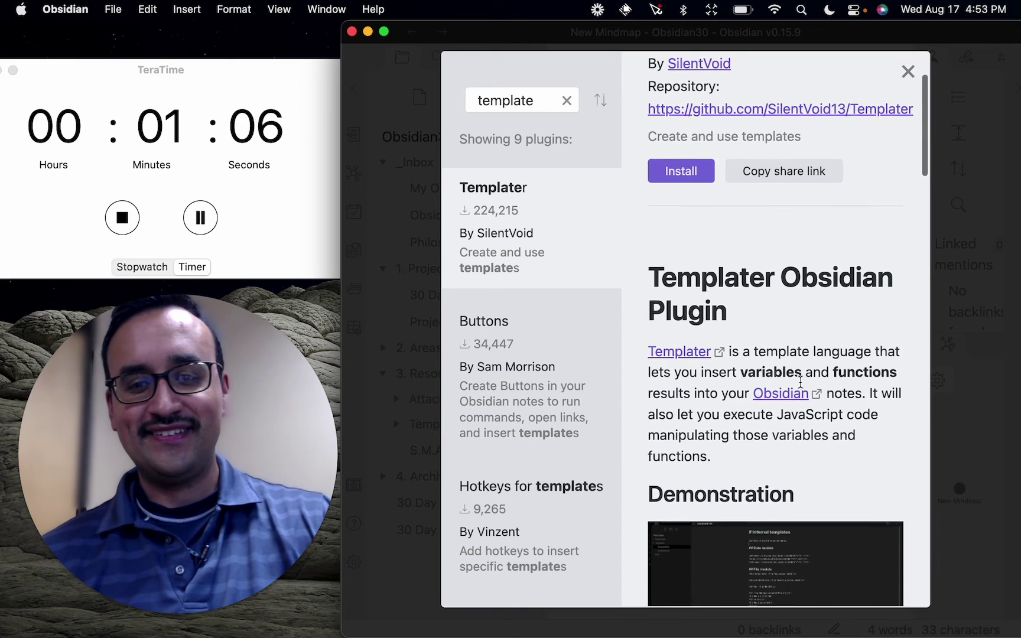
pyautogui.scroll(-10, 802, 387)
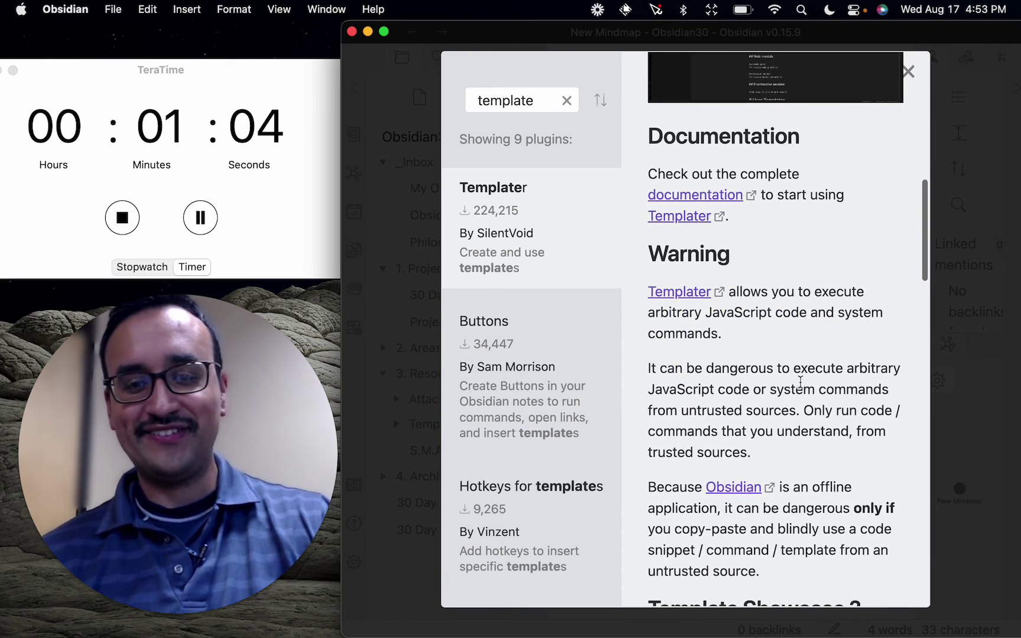
pyautogui.scroll(-2, 801, 381)
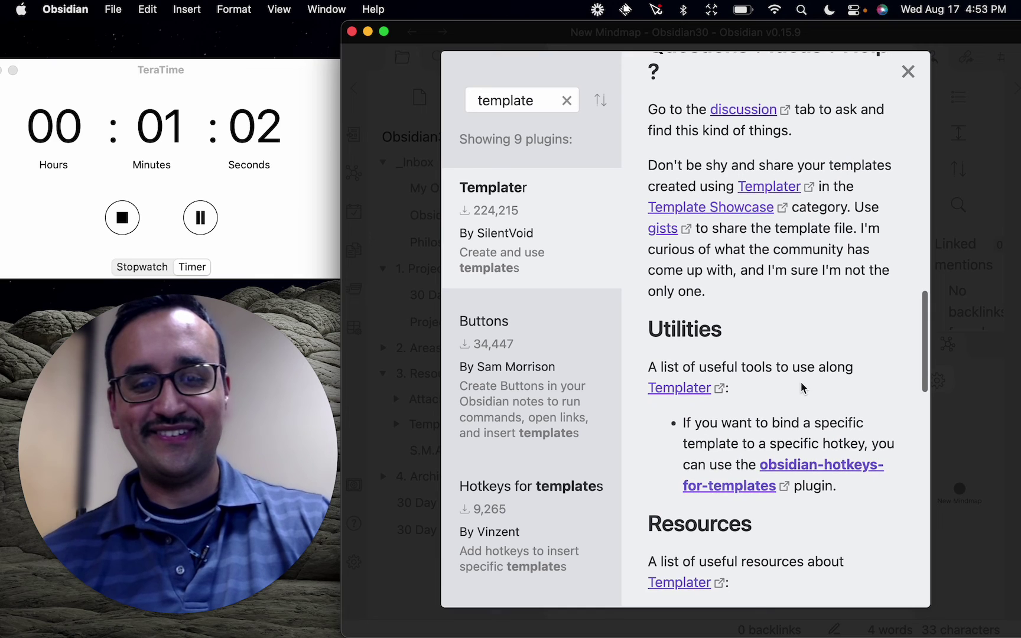
pyautogui.scroll(20, 789, 330)
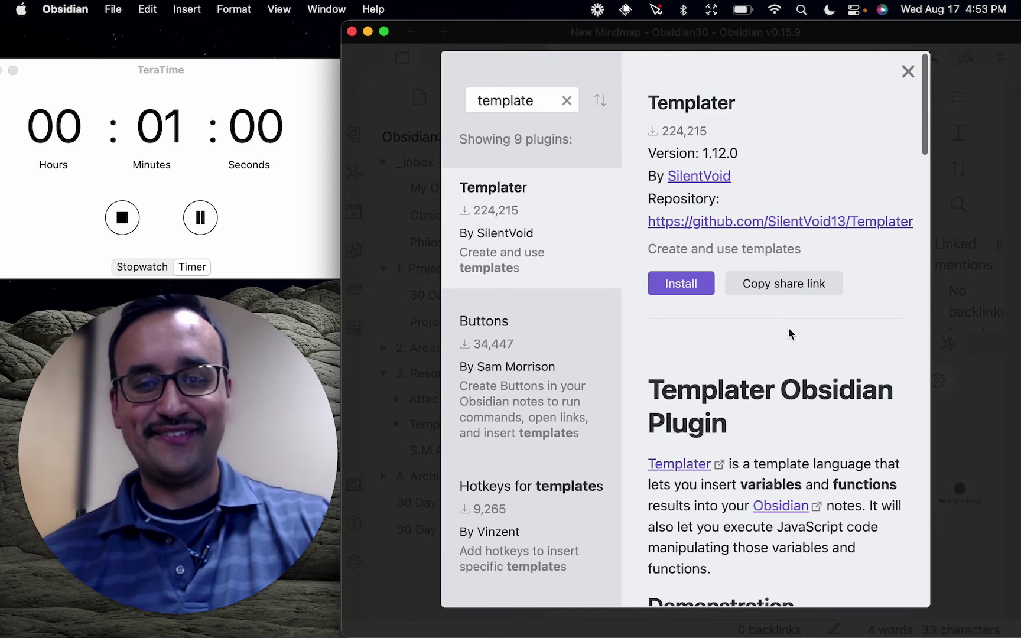
pyautogui.click(683, 293)
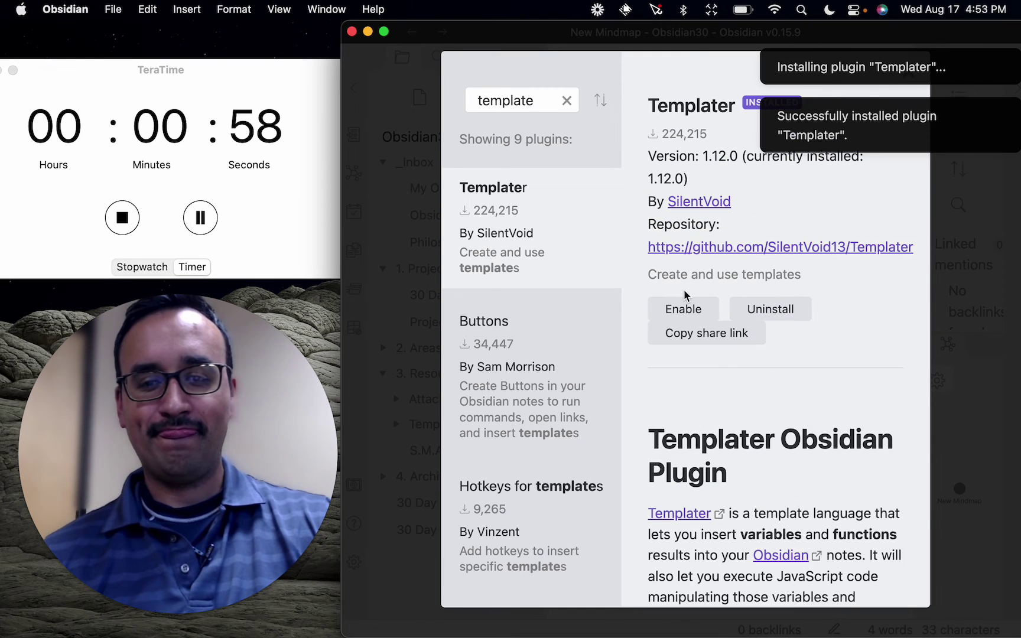
pyautogui.click(696, 316)
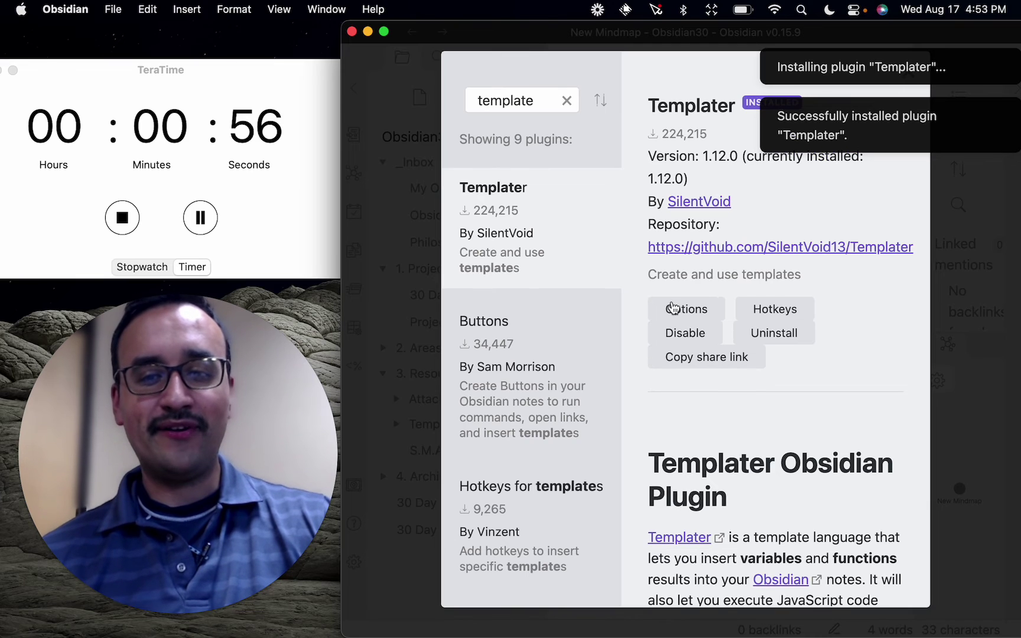
pyautogui.scroll(-10, 521, 357)
pyautogui.scroll(-8, 521, 358)
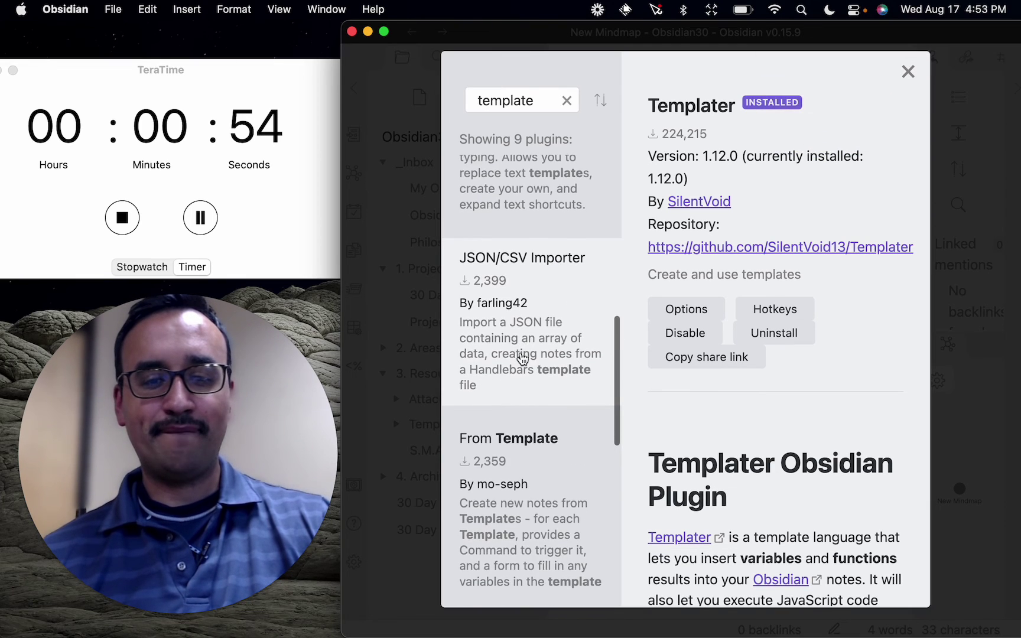
pyautogui.click(908, 72)
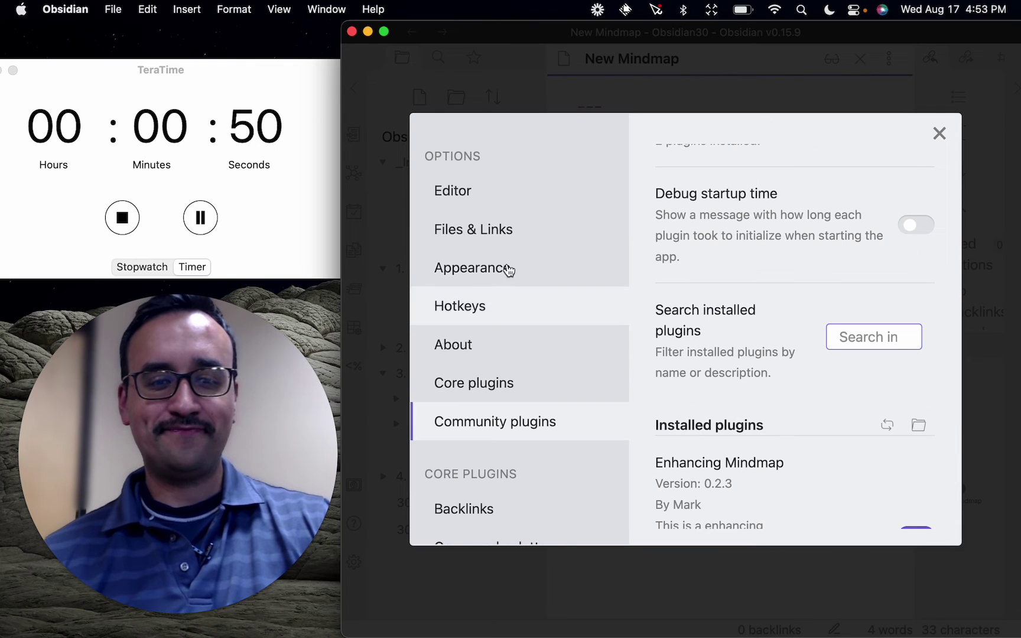
# Step: Find the "Templates: Insert template" command among the hotkeys, assign it ⌘T, and close the settings
pyautogui.click(484, 306)
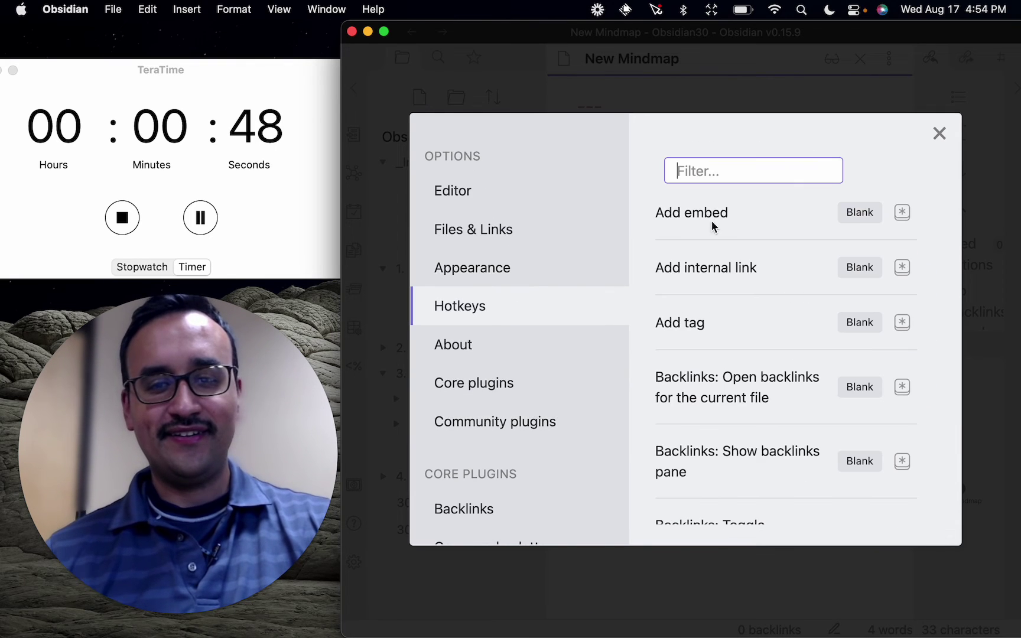
pyautogui.click(743, 173)
pyautogui.write('template')
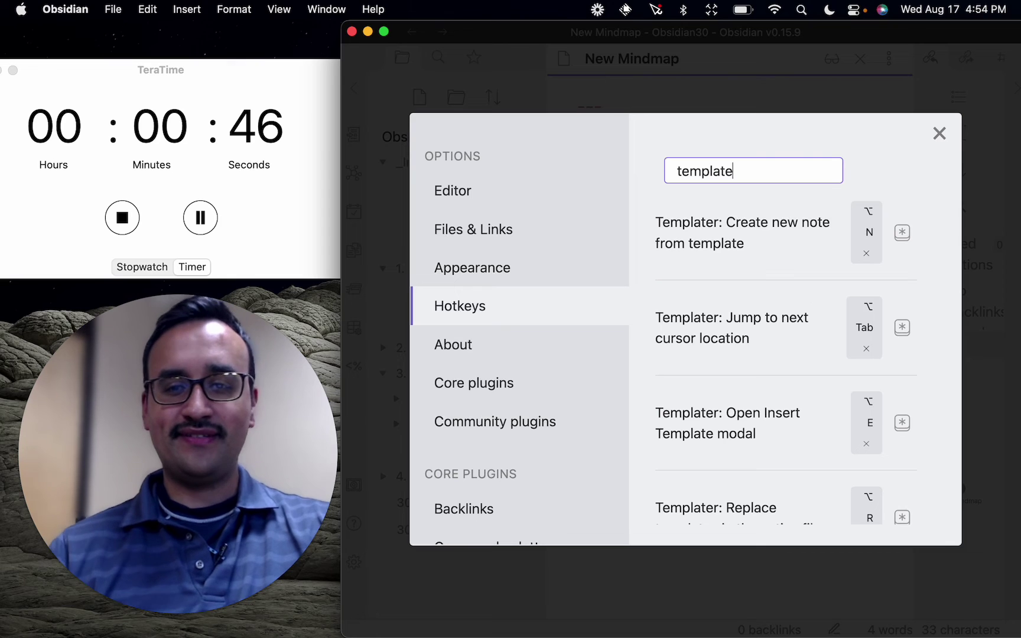
pyautogui.write('s')
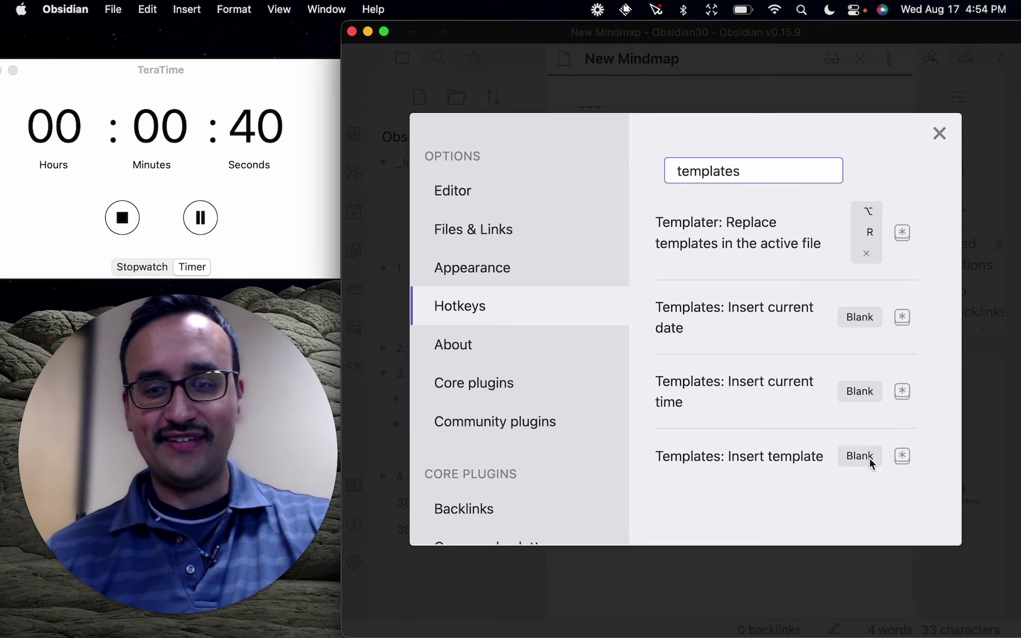
pyautogui.click(903, 457)
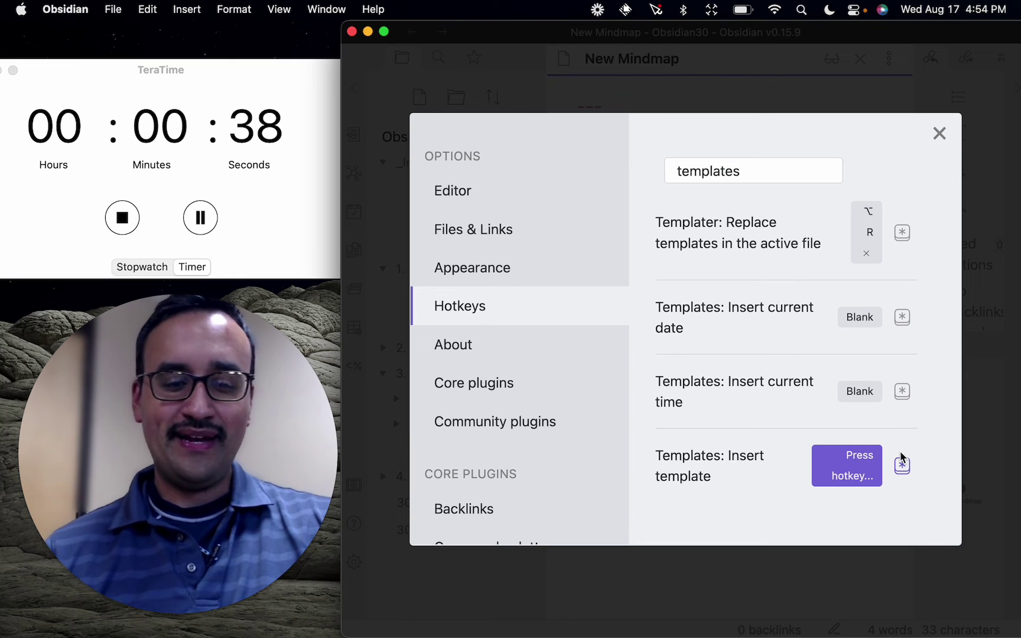
pyautogui.press('super+t')
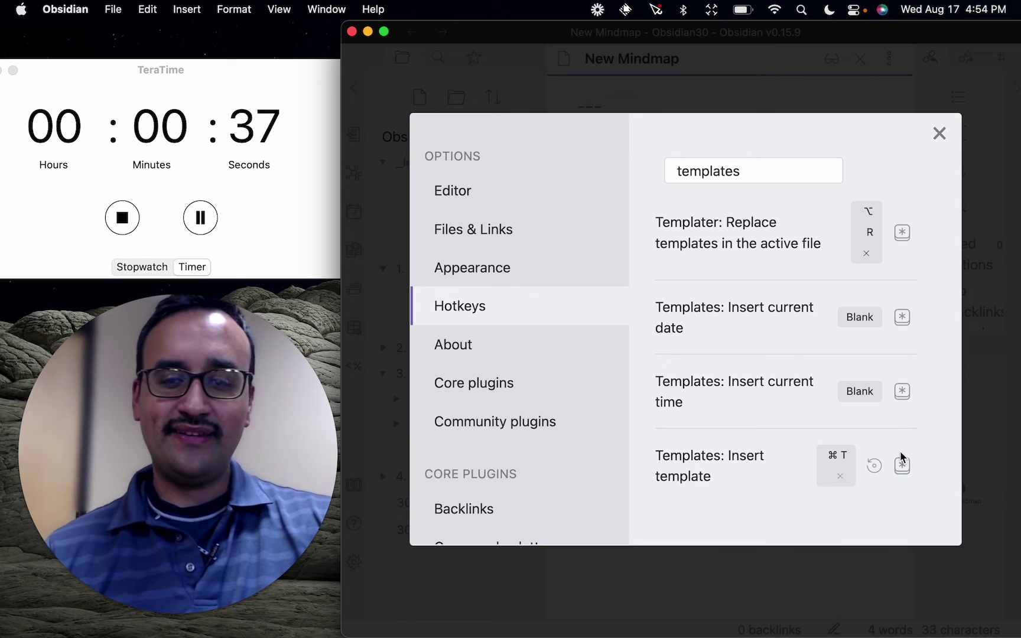
pyautogui.click(940, 135)
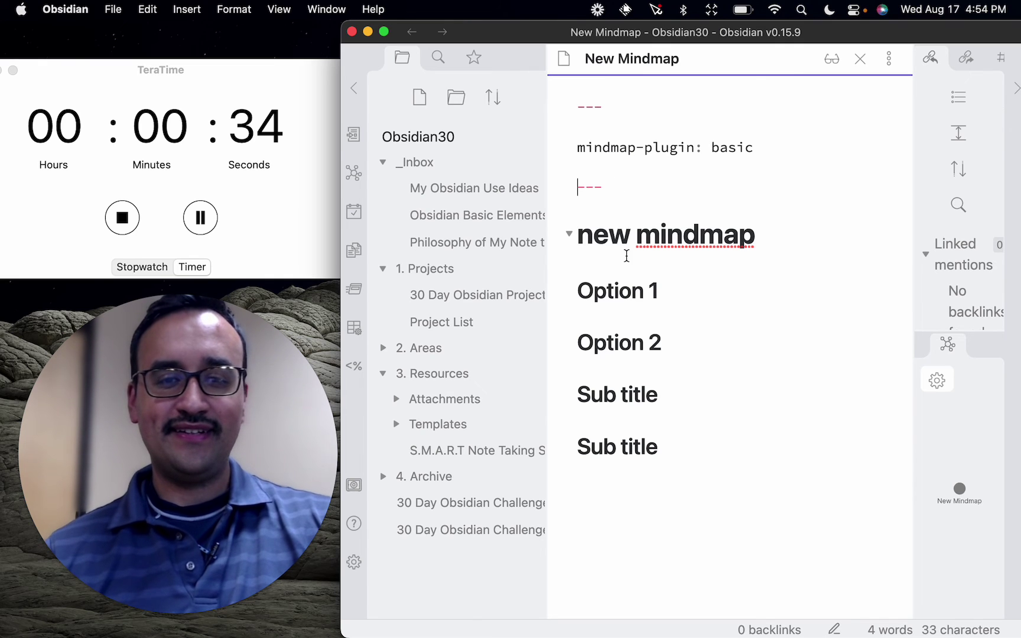
# Step: Close the New Mindmap note, open the 30 Day Obsidian Project Demonstration Video note, and widen the file explorer
pyautogui.press('super+w')
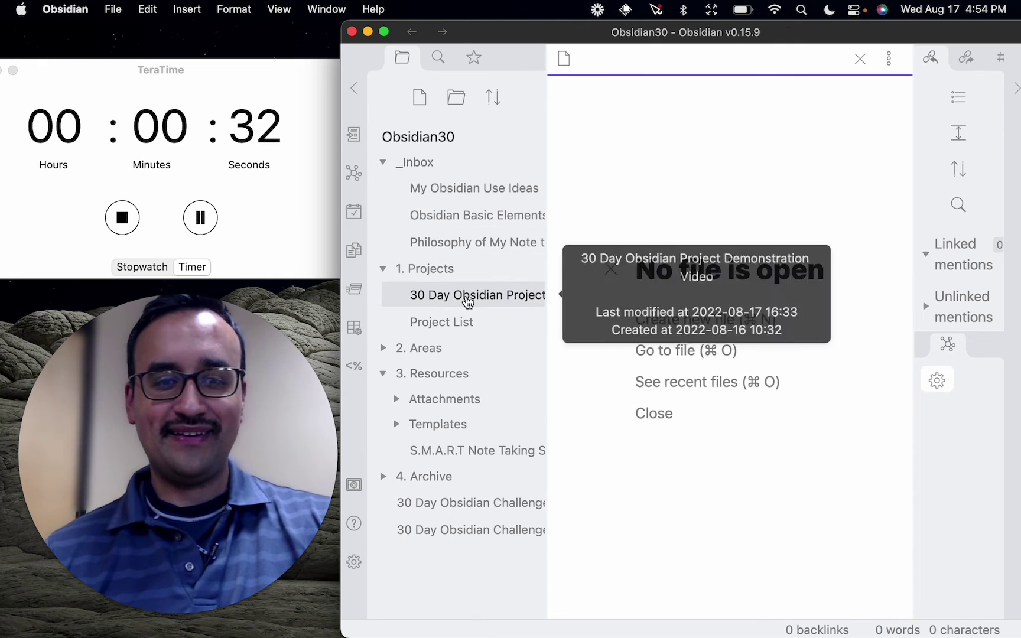
pyautogui.click(468, 301)
pyautogui.click(664, 244)
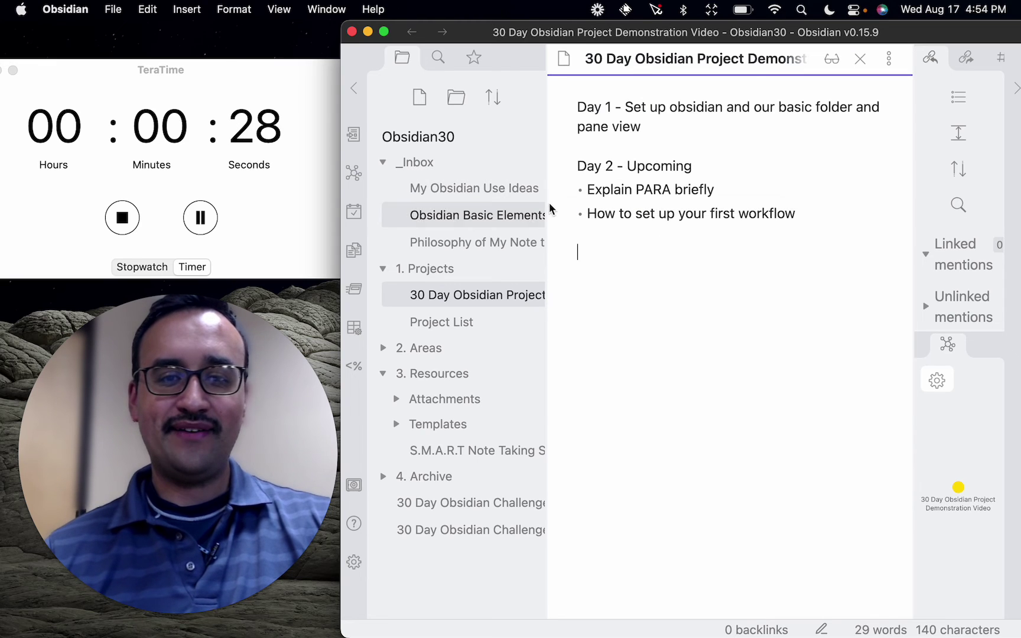
pyautogui.moveTo(547, 204); pyautogui.dragTo(583, 204)
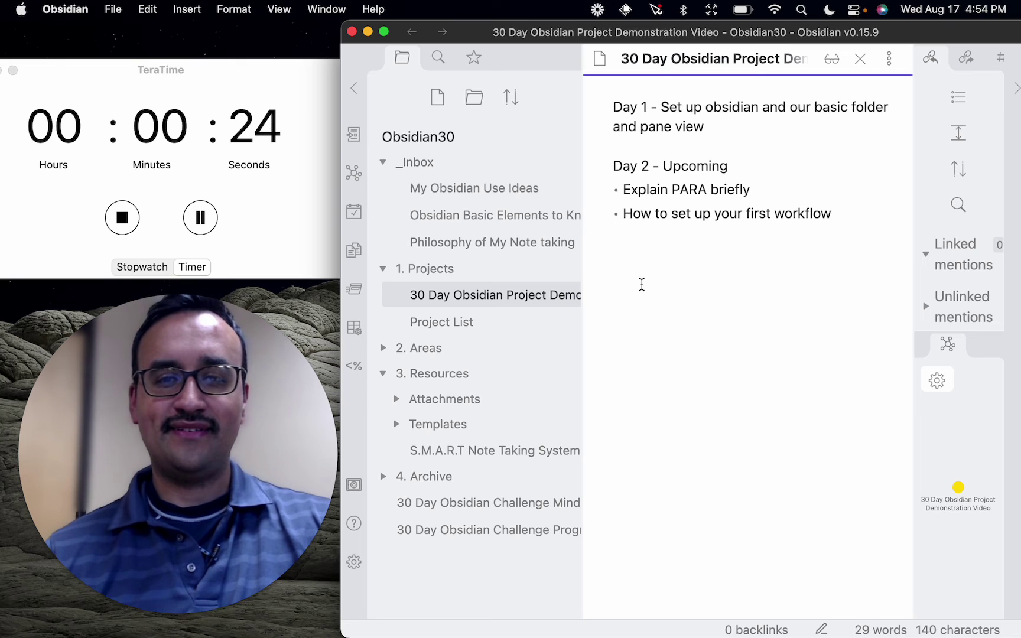
# Step: Follow the Project List link to the 30 Day Obsidian Challenge Program note and check it against the Mindmap Overview note
pyautogui.click(437, 322)
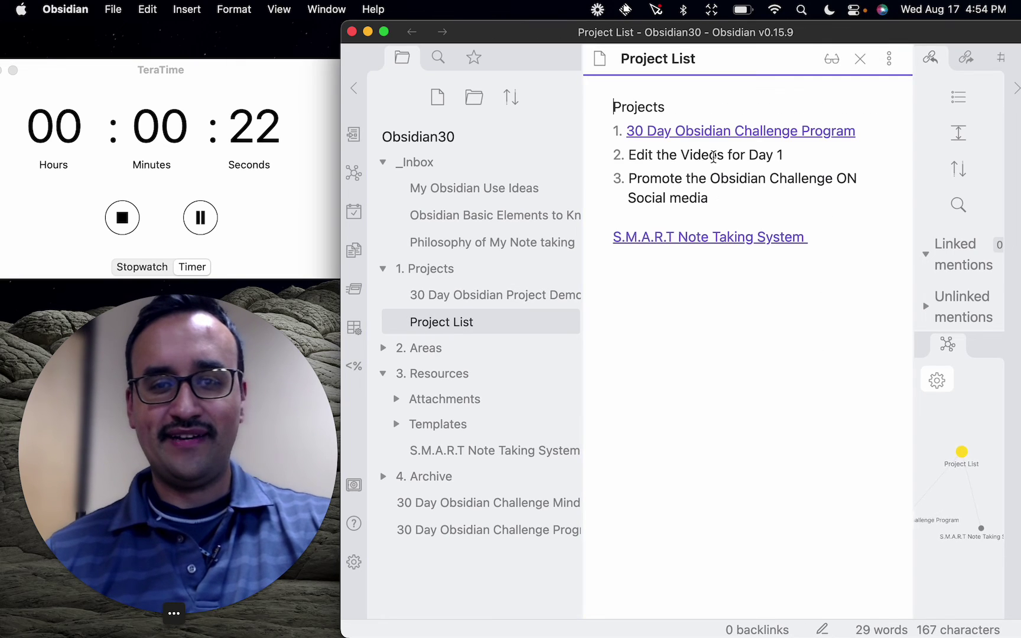
pyautogui.click(698, 131)
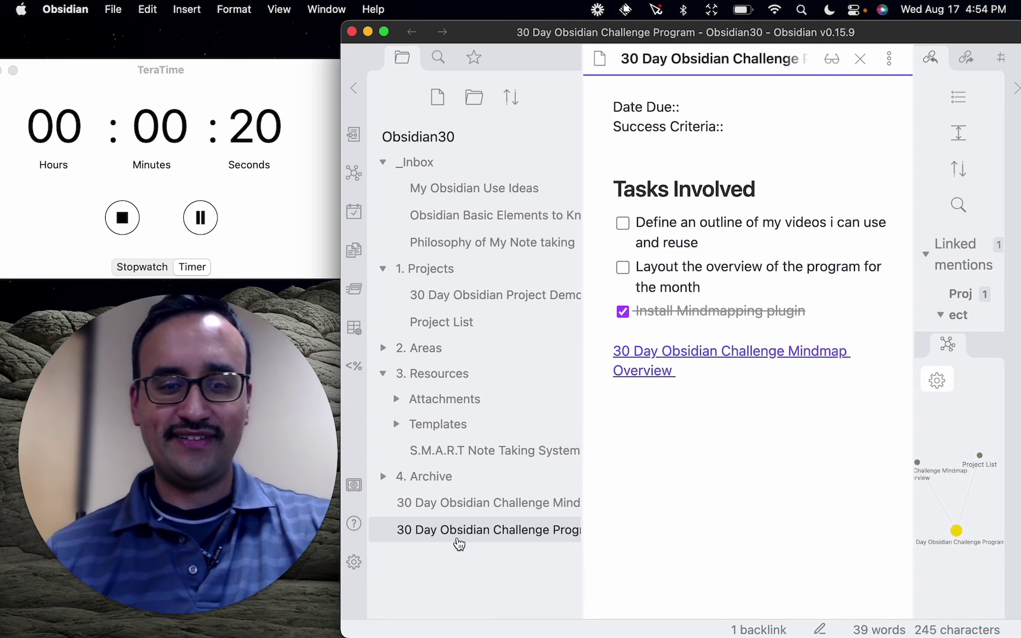
pyautogui.click(459, 507)
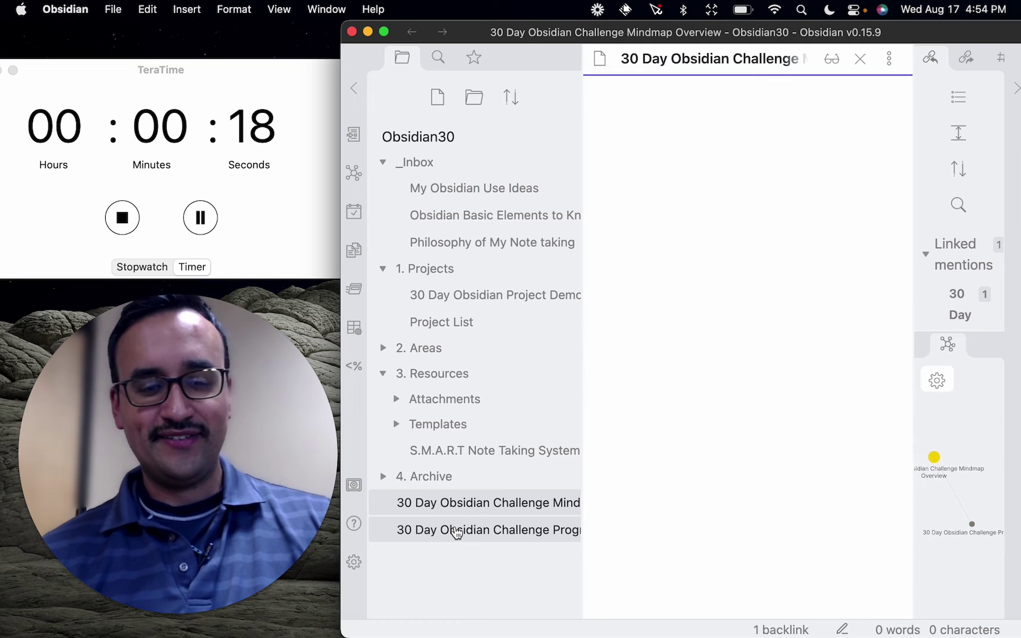
pyautogui.click(460, 530)
# Step: Delete the 30 Day Obsidian Challenge Mindmap Overview note and move the 30 Day Obsidian Challenge Program note into the 1. Projects folder
pyautogui.click(467, 503)
pyautogui.rightClick(473, 504)
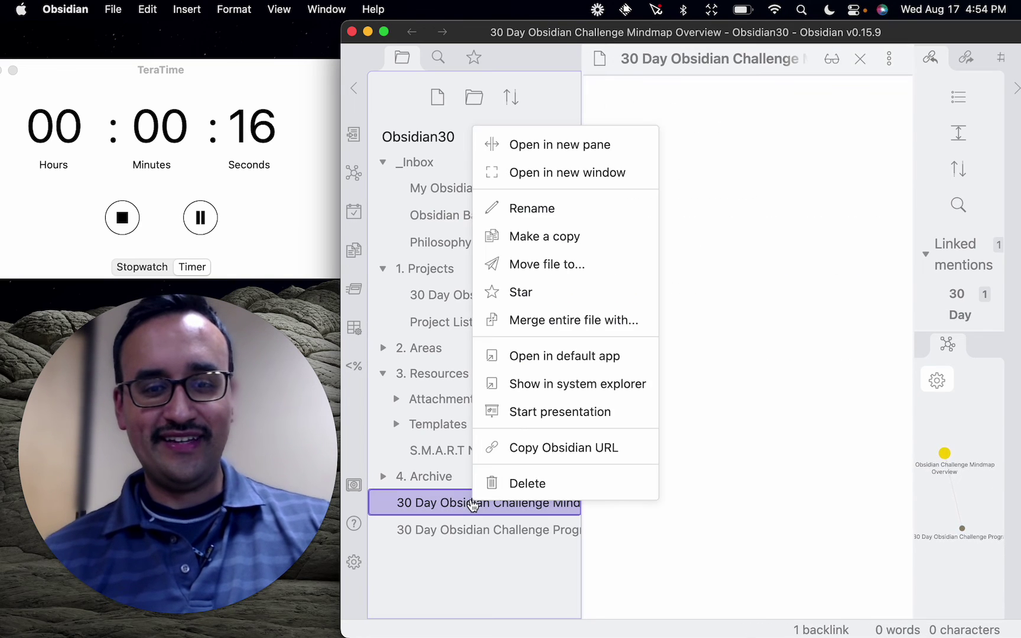
pyautogui.click(504, 482)
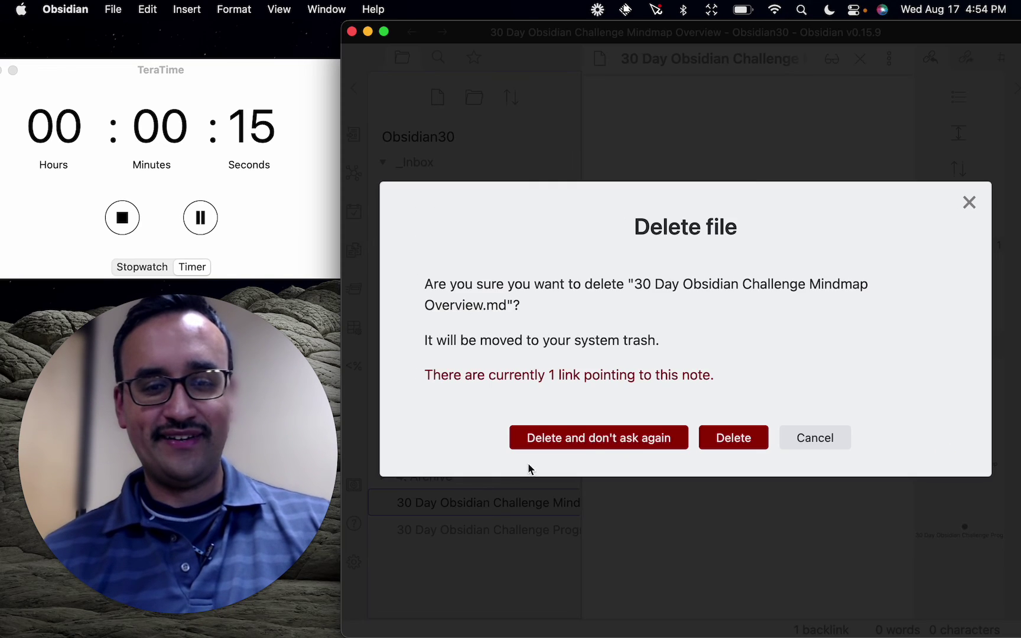
pyautogui.click(622, 448)
pyautogui.moveTo(434, 504); pyautogui.dragTo(427, 271)
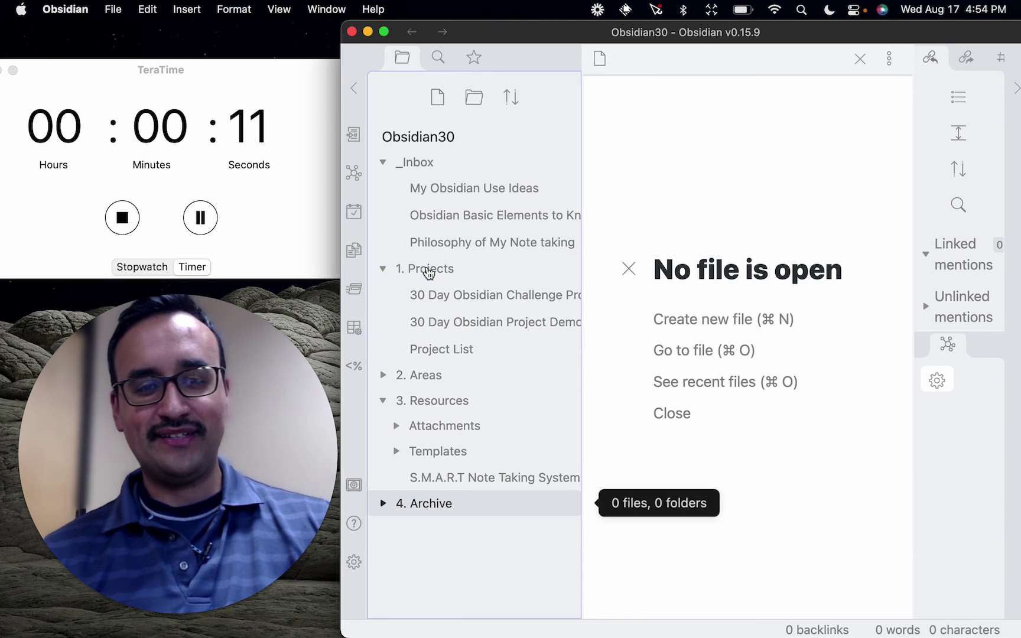
# Step: Open the 30 Day Obsidian Challenge Program note through Project List and follow its Mindmap Overview link to recreate that note
pyautogui.click(454, 350)
pyautogui.click(724, 131)
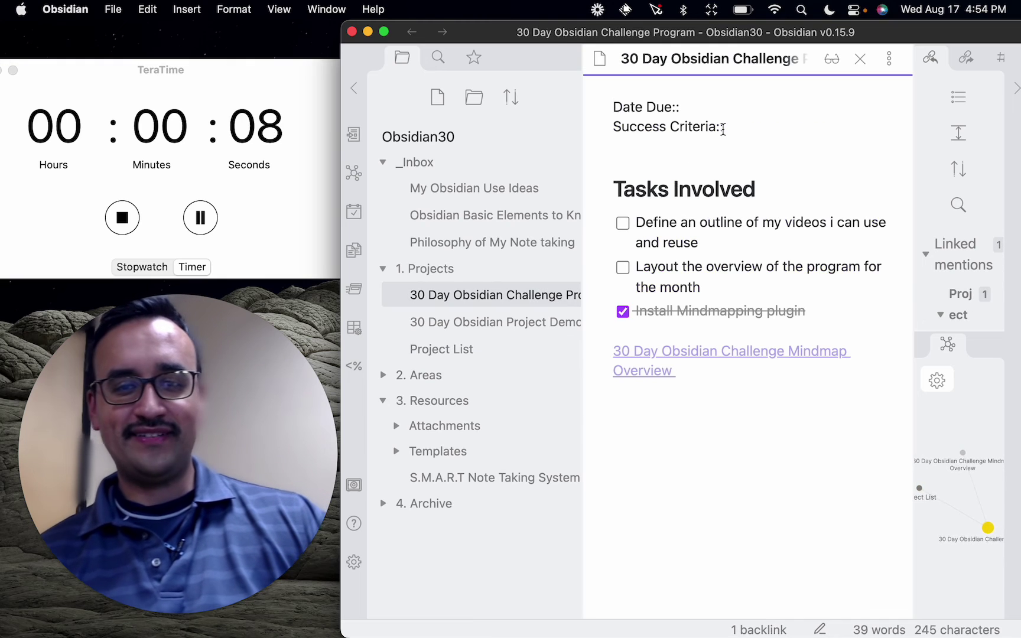
pyautogui.click(657, 360)
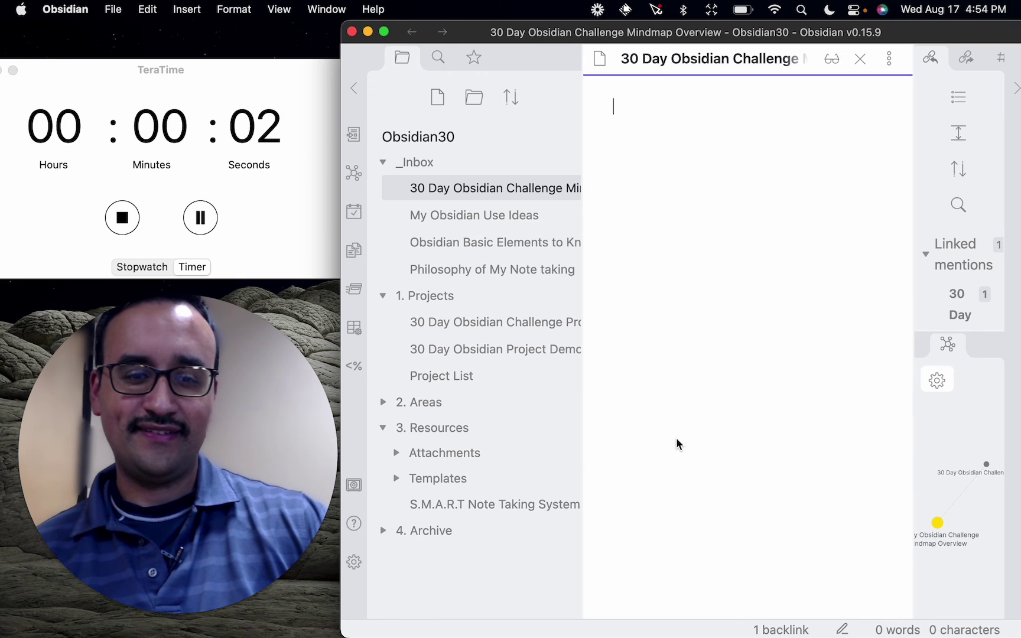
# Step: Try to insert a template into the empty Mindmap Overview note with the slash command "/template"
pyautogui.write('/')
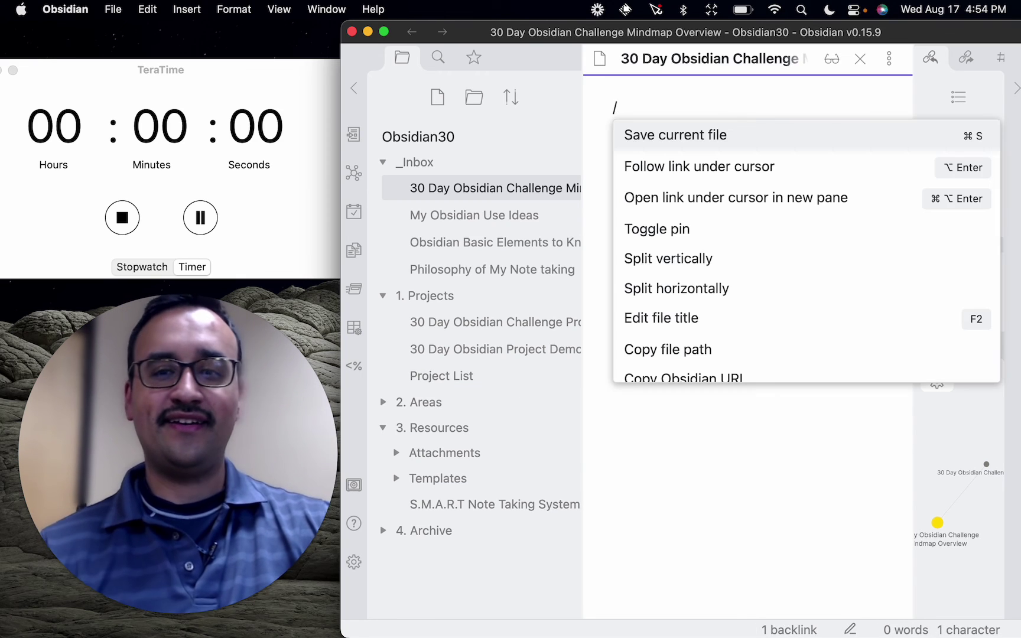
pyautogui.write('template')
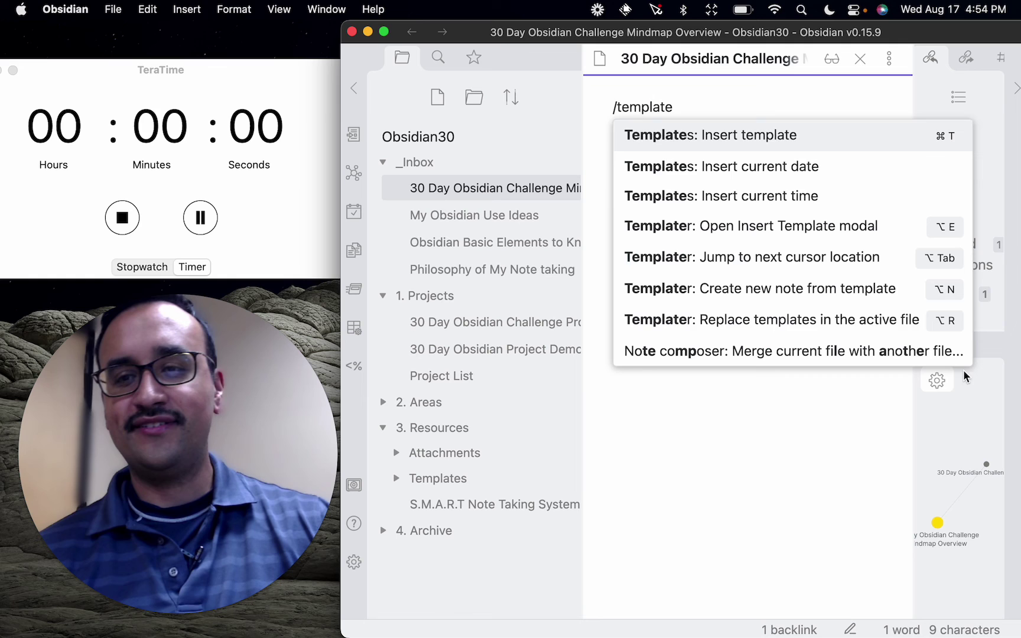
pyautogui.click(887, 147)
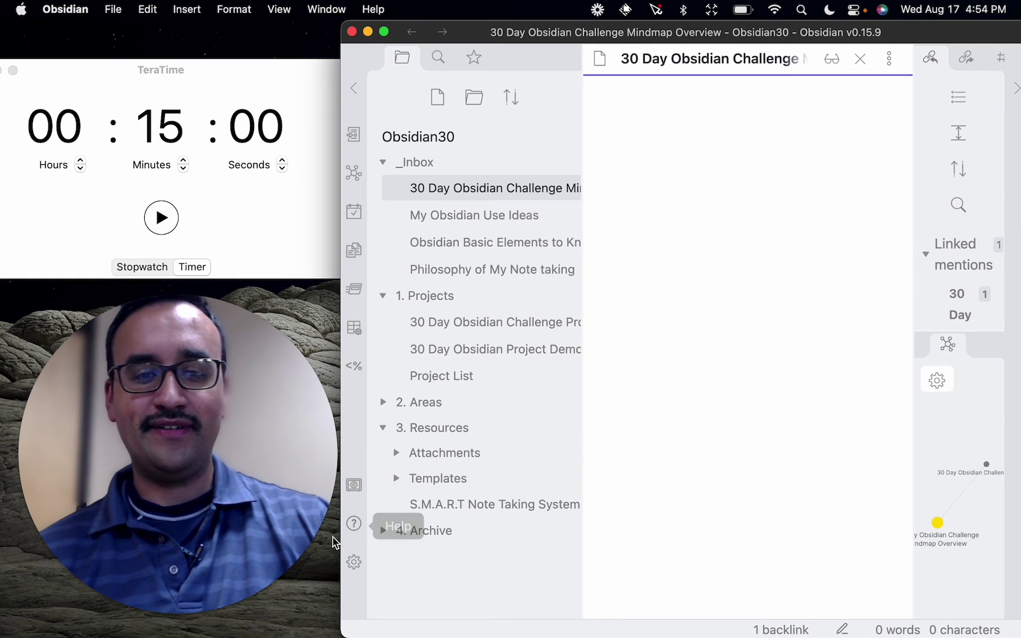
# Step: Set the Templates plugin's template folder location to 3. Resources/Templates and close the settings
pyautogui.click(353, 562)
pyautogui.scroll(-5, 510, 415)
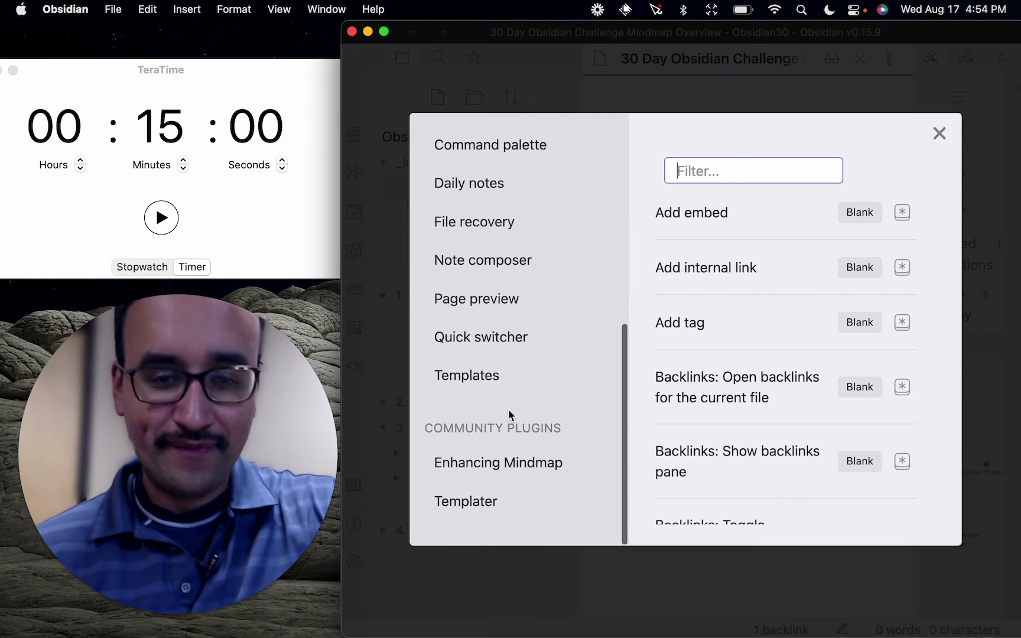
pyautogui.click(484, 379)
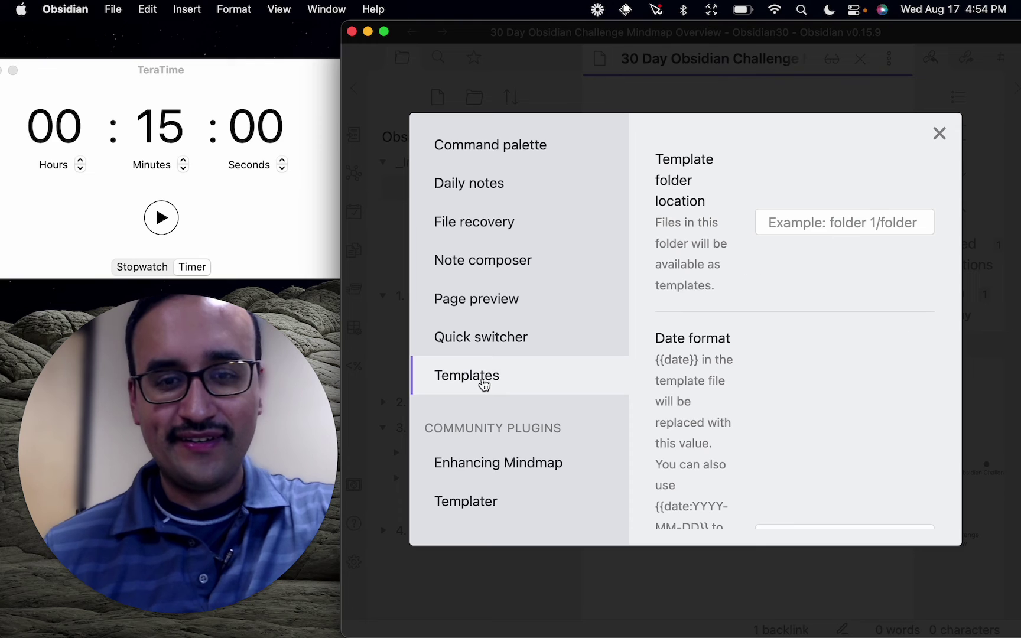
pyautogui.click(815, 225)
pyautogui.click(819, 433)
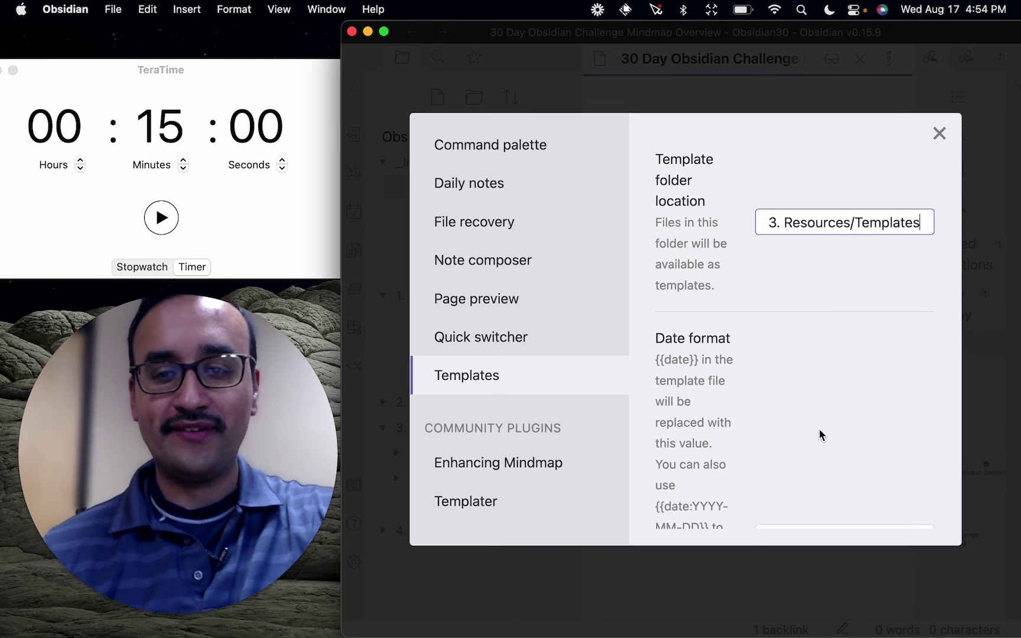
pyautogui.click(940, 134)
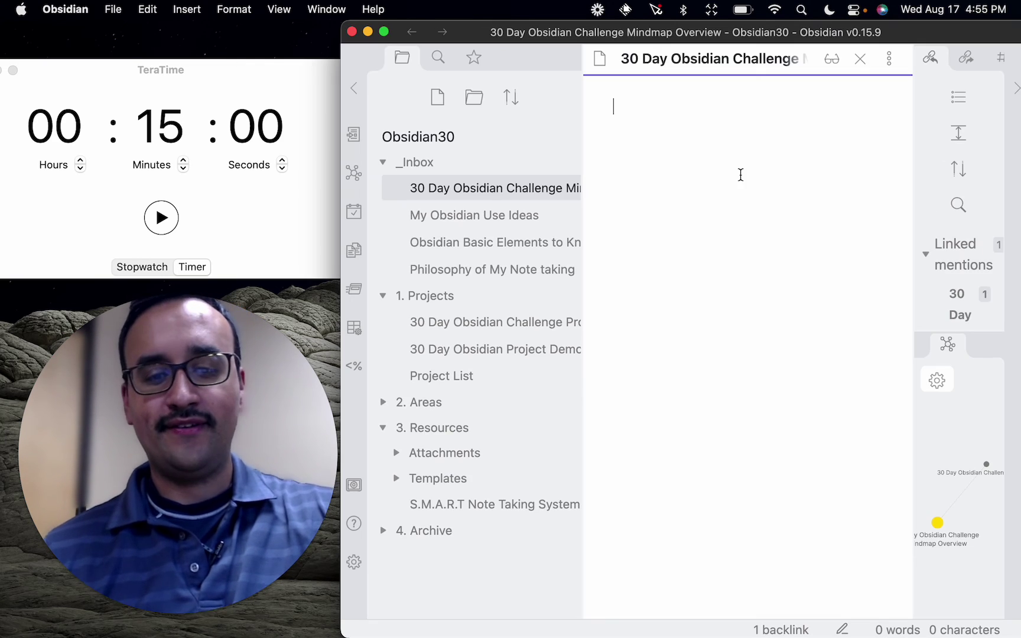
# Step: Insert the new mindmap template into the empty 30 Day Obsidian Challenge Mindmap Overview note
pyautogui.write('--- mindmap-plugin: basic ---  # new mindmap  ## Option 1  ## Option 2  ## Sub title  ## Sub title')
pyautogui.click(697, 150)
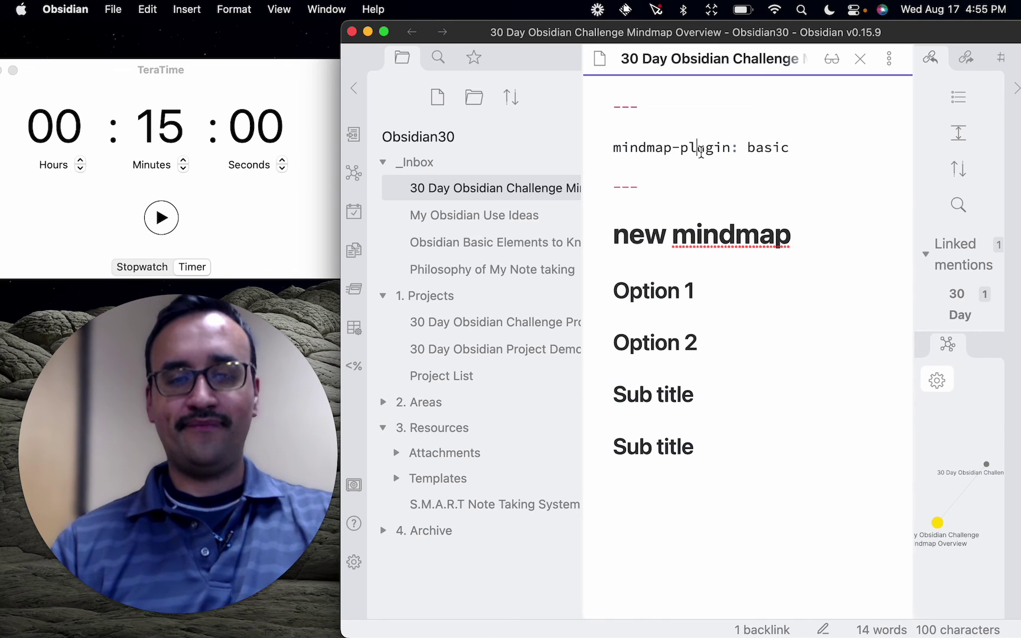
pyautogui.press('super+m')
pyautogui.moveTo(698, 617)
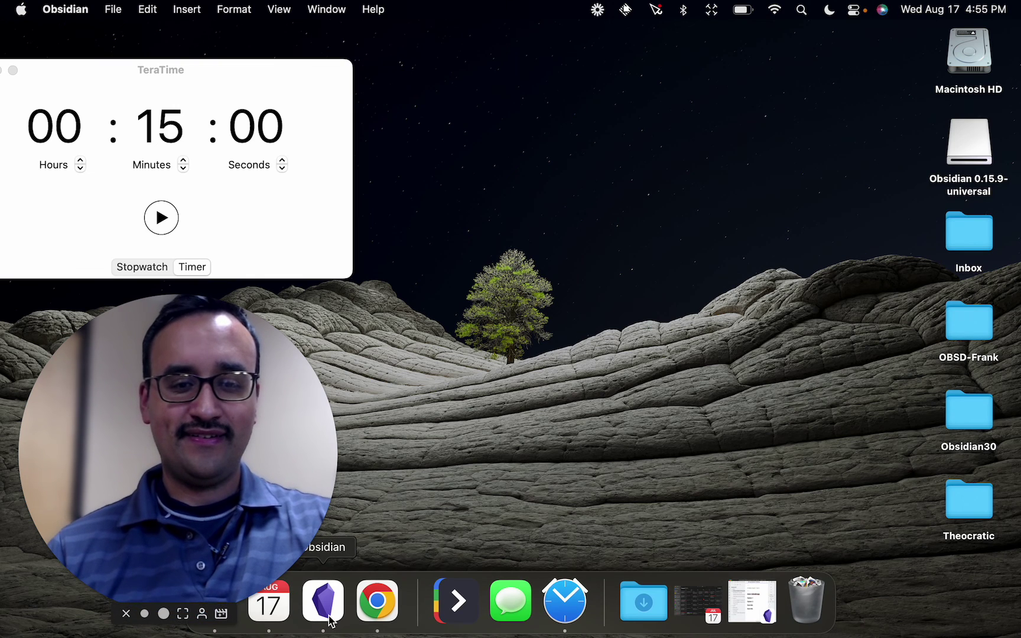
pyautogui.click(746, 609)
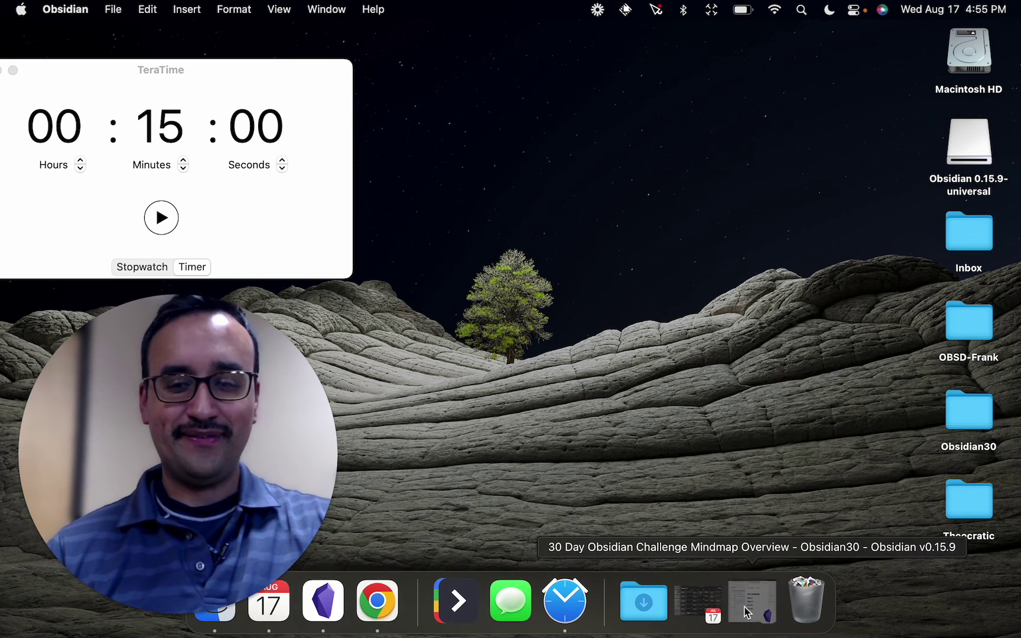
pyautogui.click(748, 231)
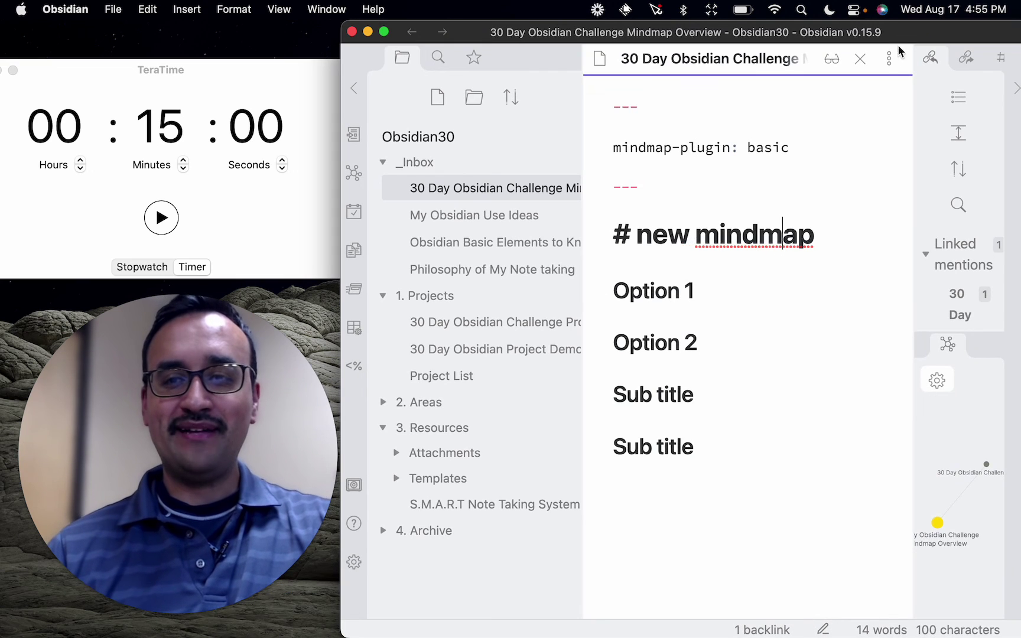
# Step: Examine the Mindmap Overview note's options for a way to open it as a mindmap, and dismiss them
pyautogui.click(889, 58)
pyautogui.scroll(-3, 801, 417)
pyautogui.scroll(-2, 782, 477)
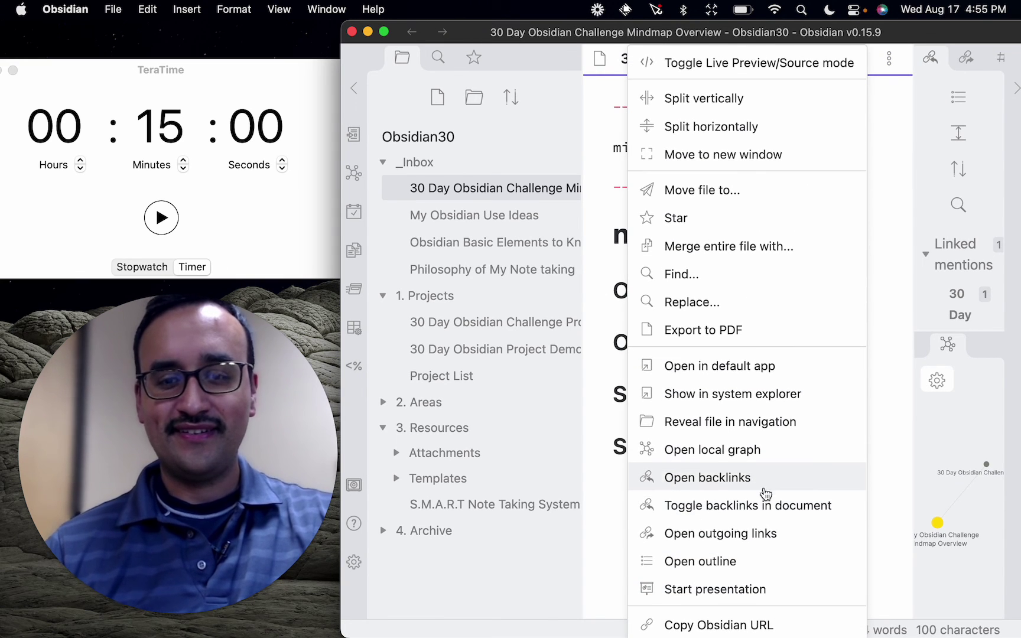
pyautogui.scroll(-1, 763, 586)
pyautogui.scroll(5, 759, 521)
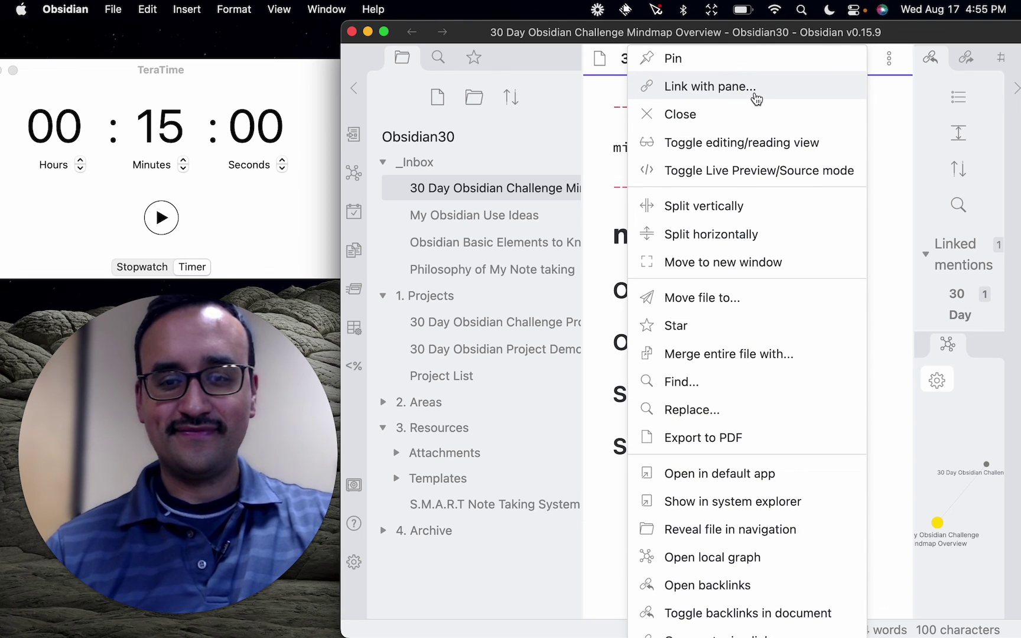
pyautogui.scroll(-4, 764, 187)
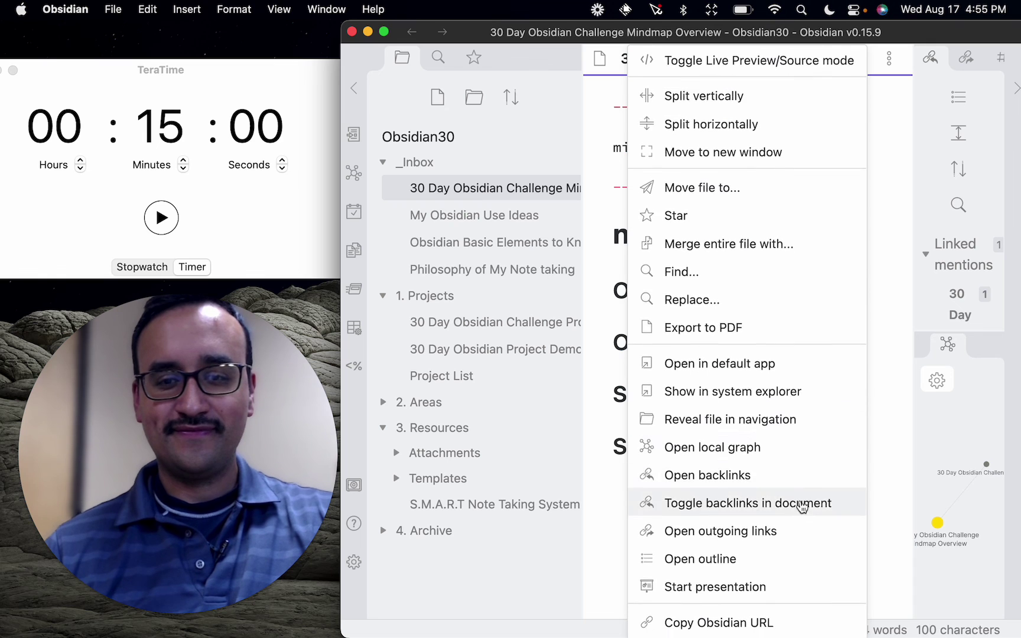
pyautogui.scroll(-2, 815, 559)
pyautogui.scroll(2, 824, 467)
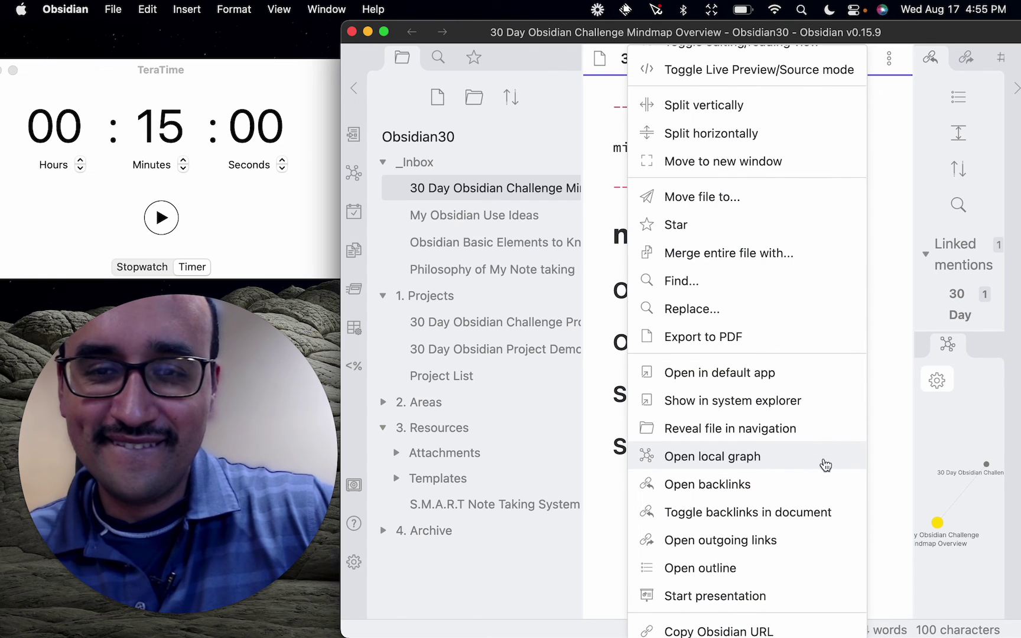
pyautogui.scroll(2, 845, 437)
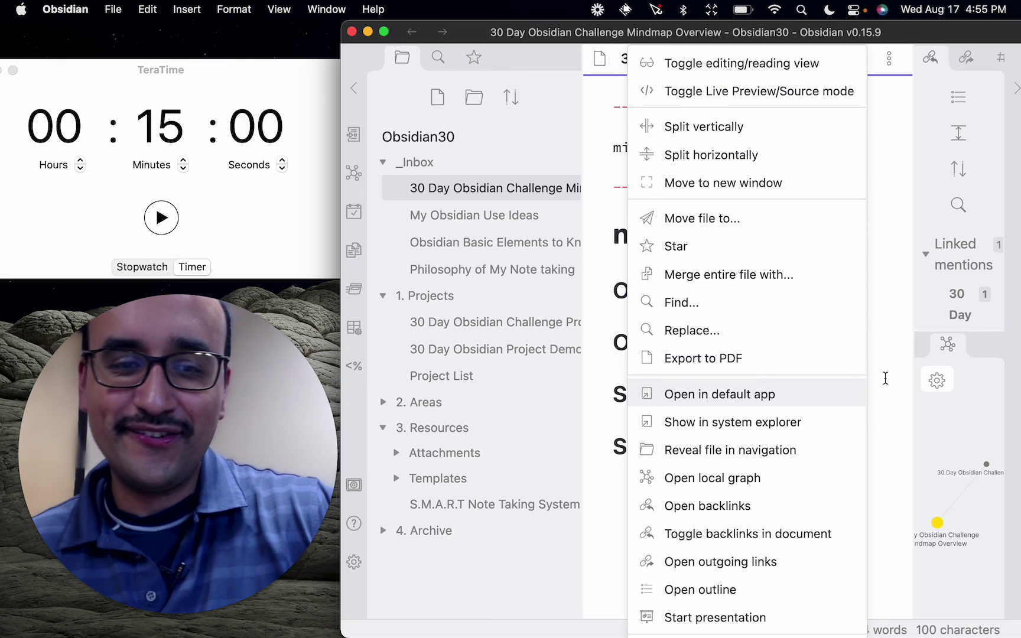
pyautogui.click(885, 378)
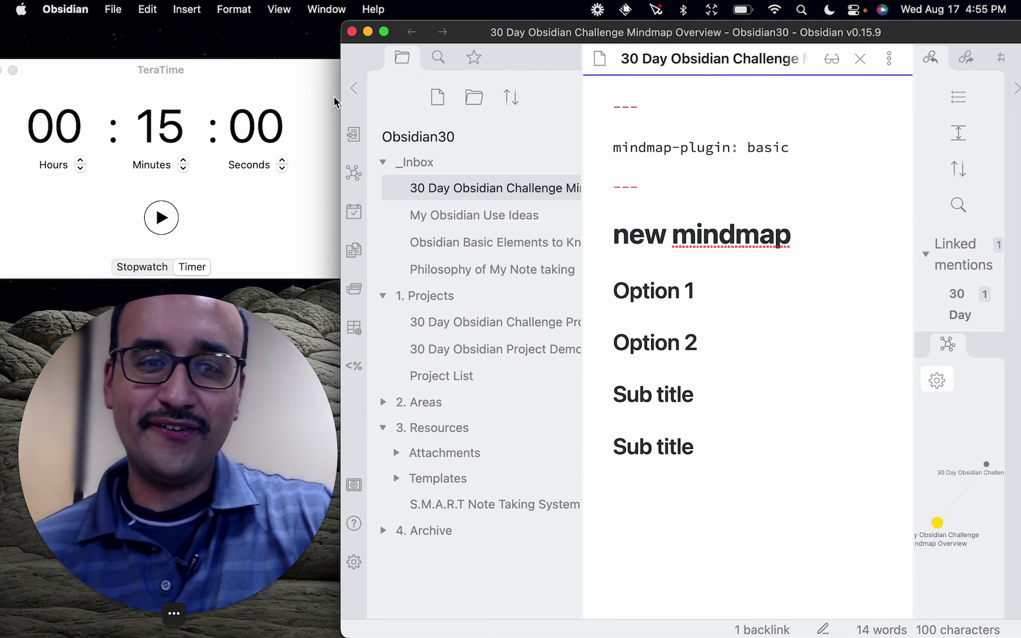
# Step: Widen the Obsidian window and recheck the full list of note options for a mindmap view
pyautogui.moveTo(341, 99); pyautogui.dragTo(256, 99)
pyautogui.click(769, 195)
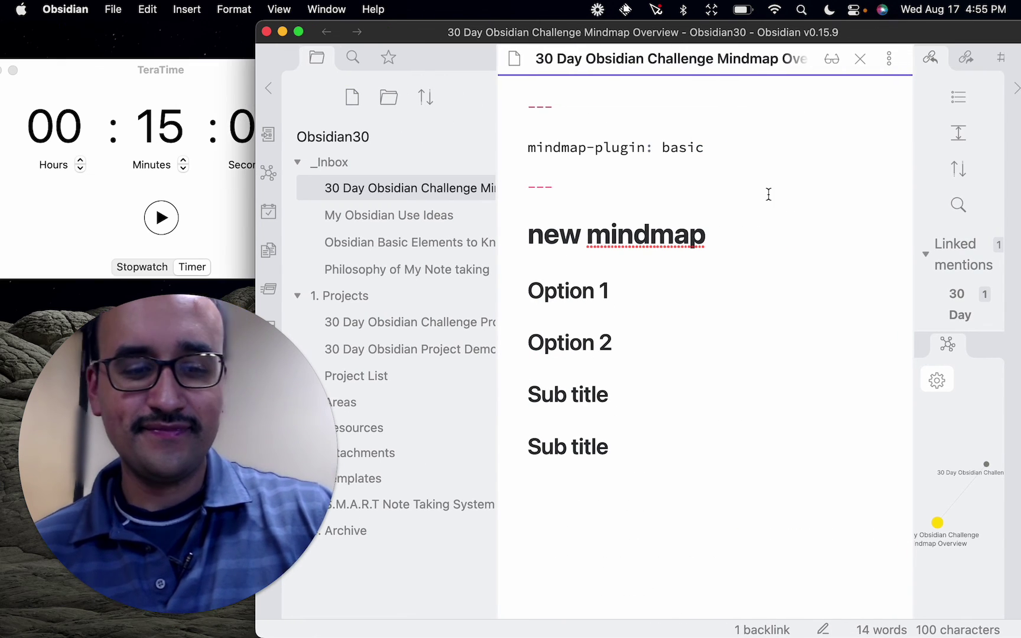
pyautogui.click(890, 59)
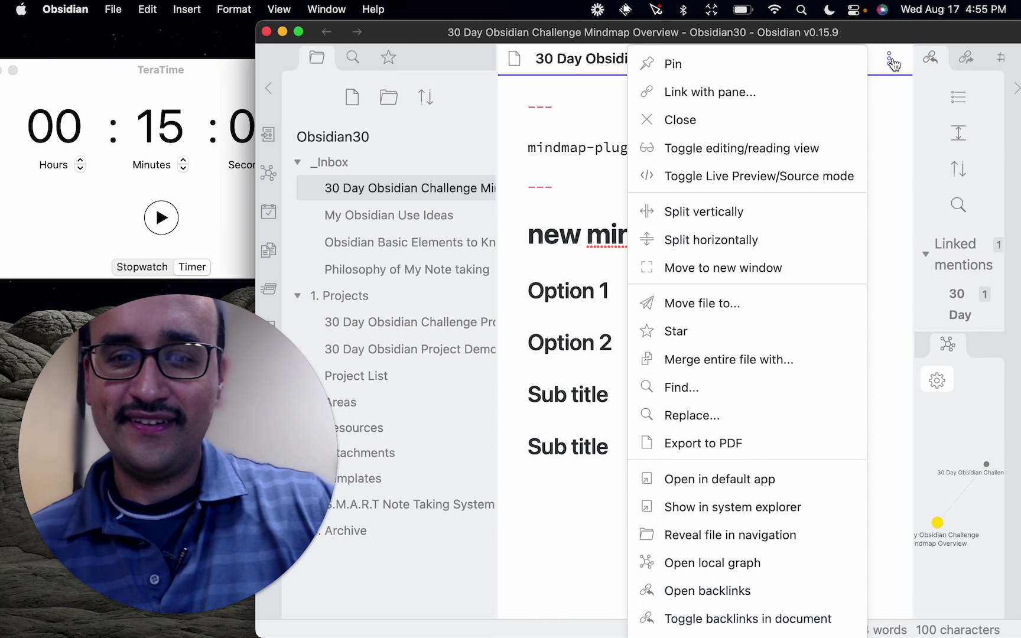
pyautogui.scroll(-1, 804, 113)
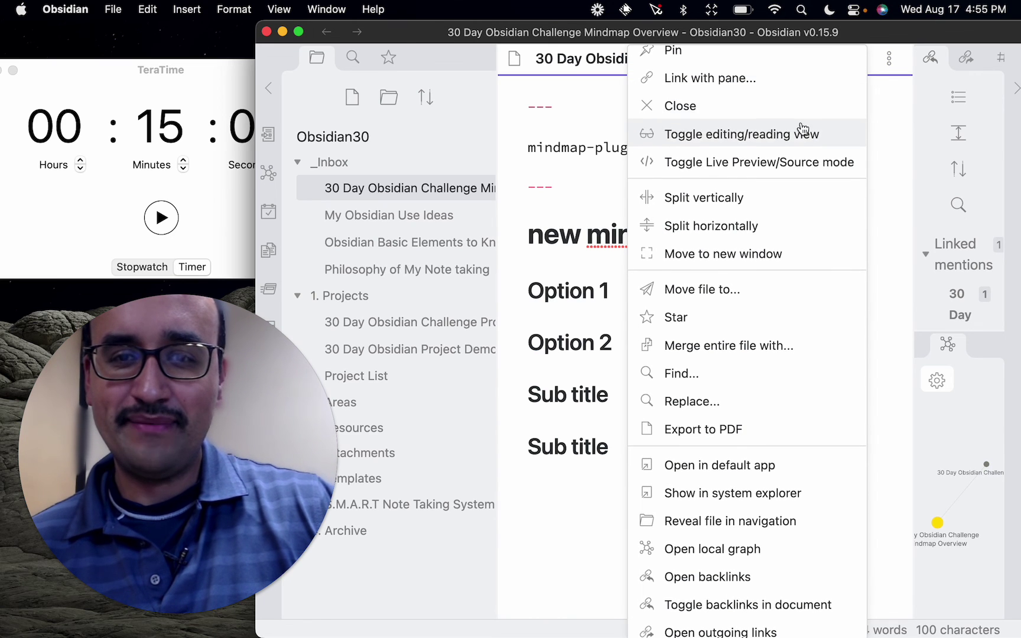
pyautogui.scroll(-2, 784, 230)
pyautogui.scroll(3, 780, 190)
pyautogui.scroll(-5, 730, 120)
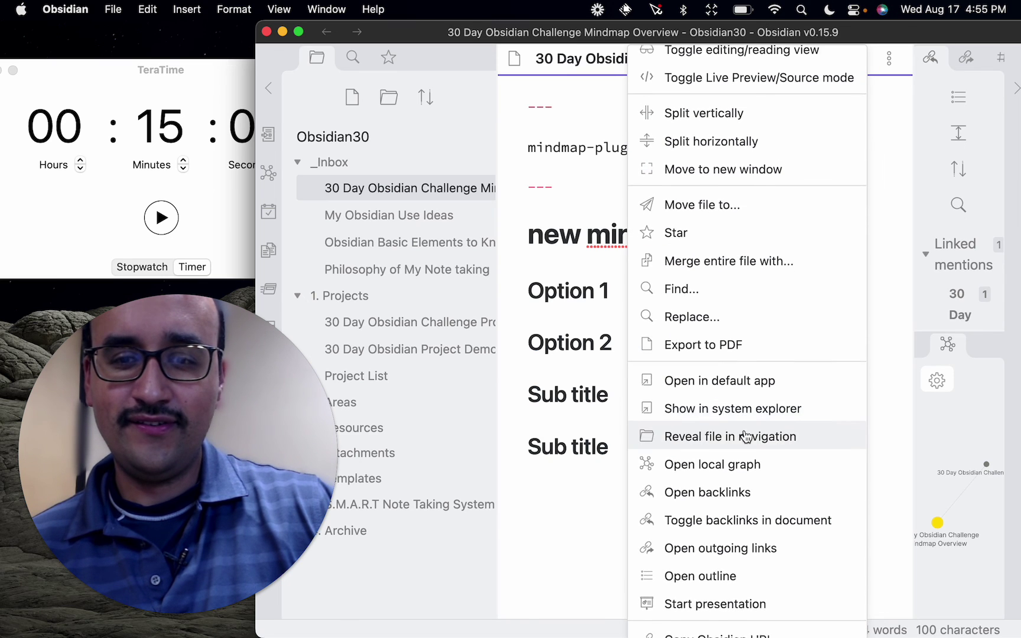
pyautogui.scroll(-3, 748, 455)
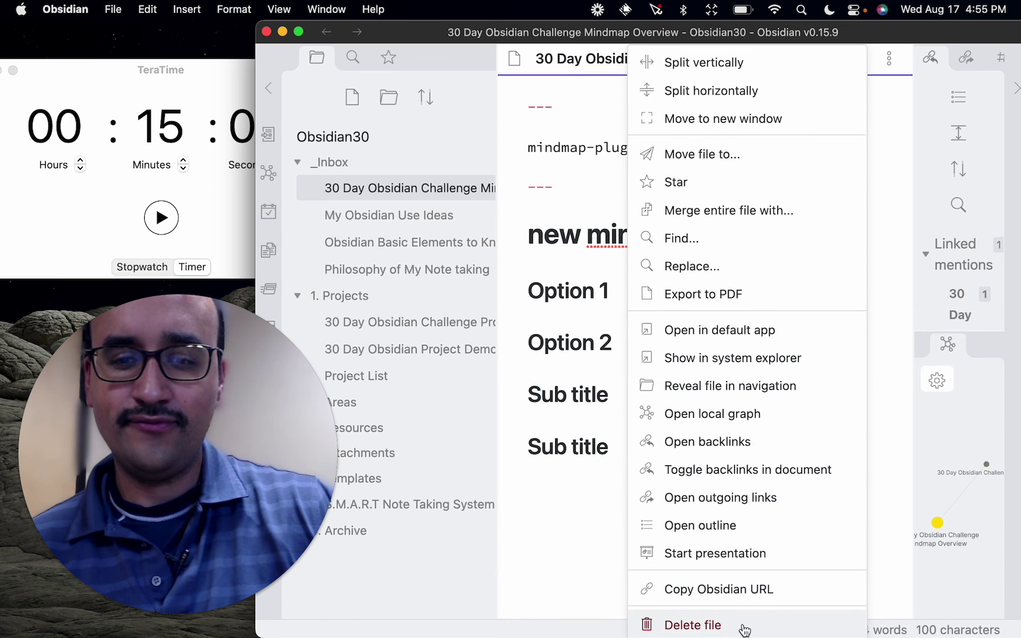
pyautogui.click(543, 540)
# Step: Switch to My Obsidian Use Ideas and back to reload Mindmap Overview as a mindmap, and rename its central node "30 Day Challenge"
pyautogui.click(402, 216)
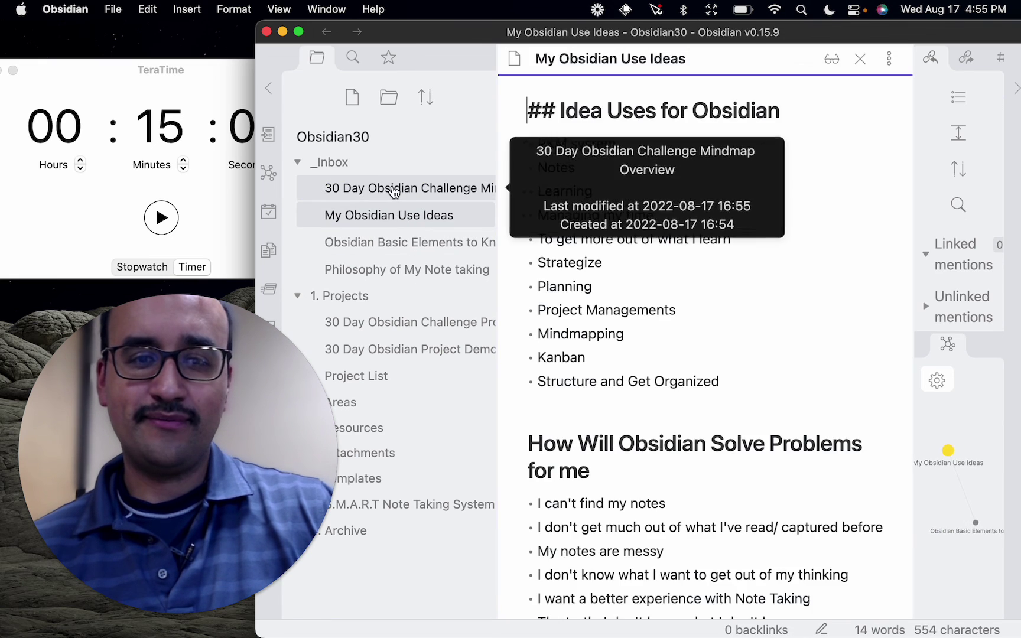
pyautogui.click(392, 189)
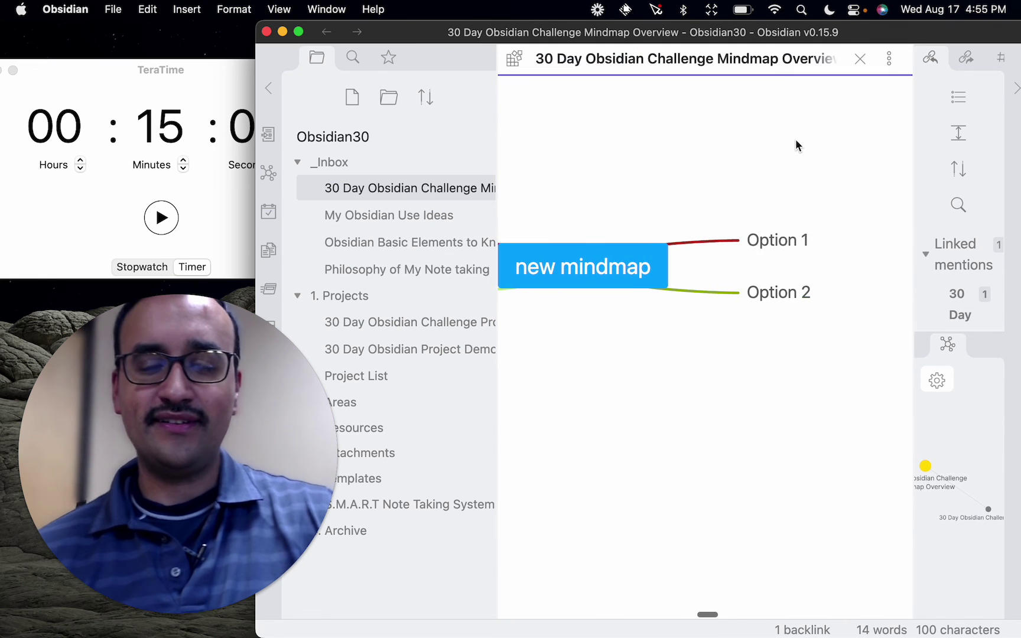
pyautogui.doubleClick(719, 256)
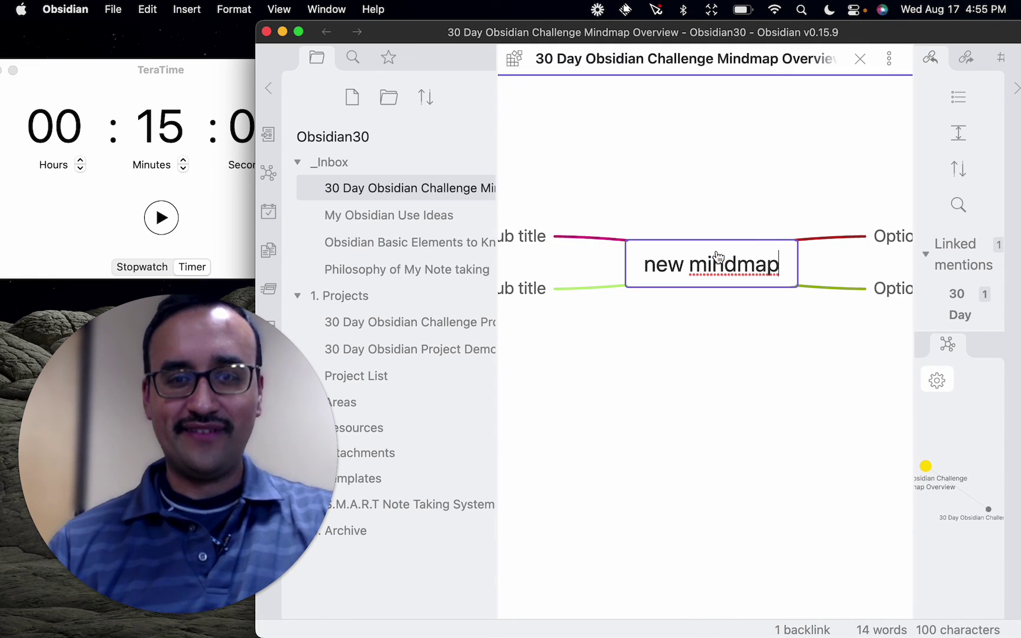
pyautogui.press('super+a')
pyautogui.write('30 ')
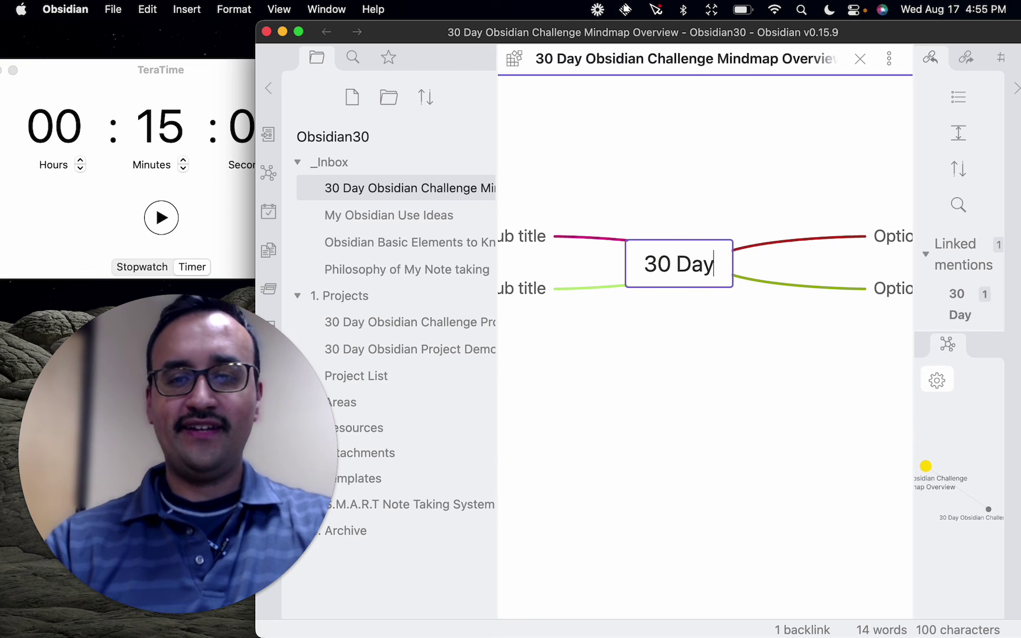
pyautogui.write('Day Challe nge')
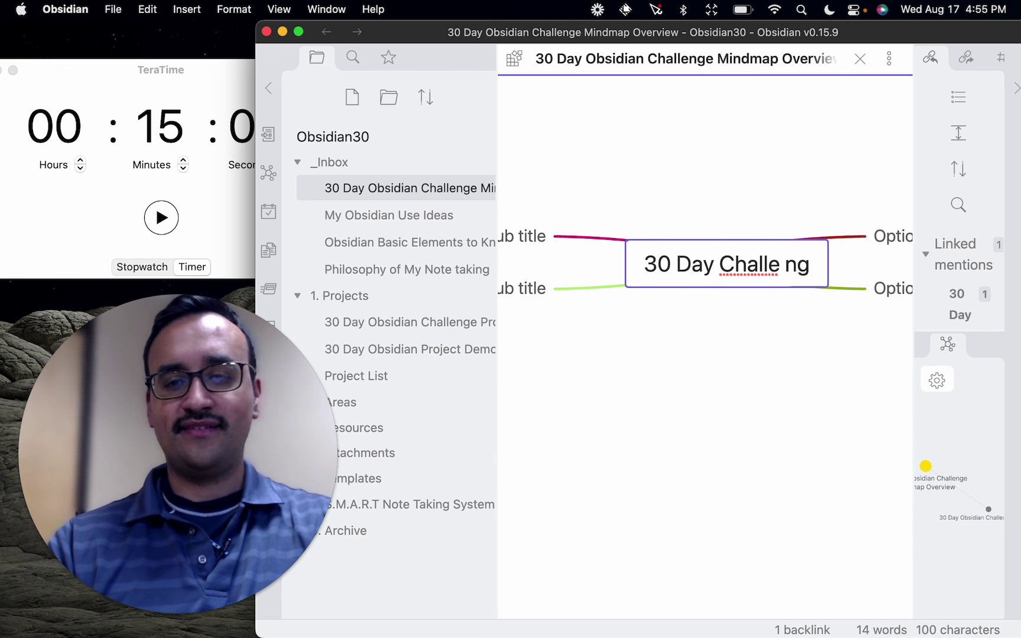
pyautogui.press('Return')
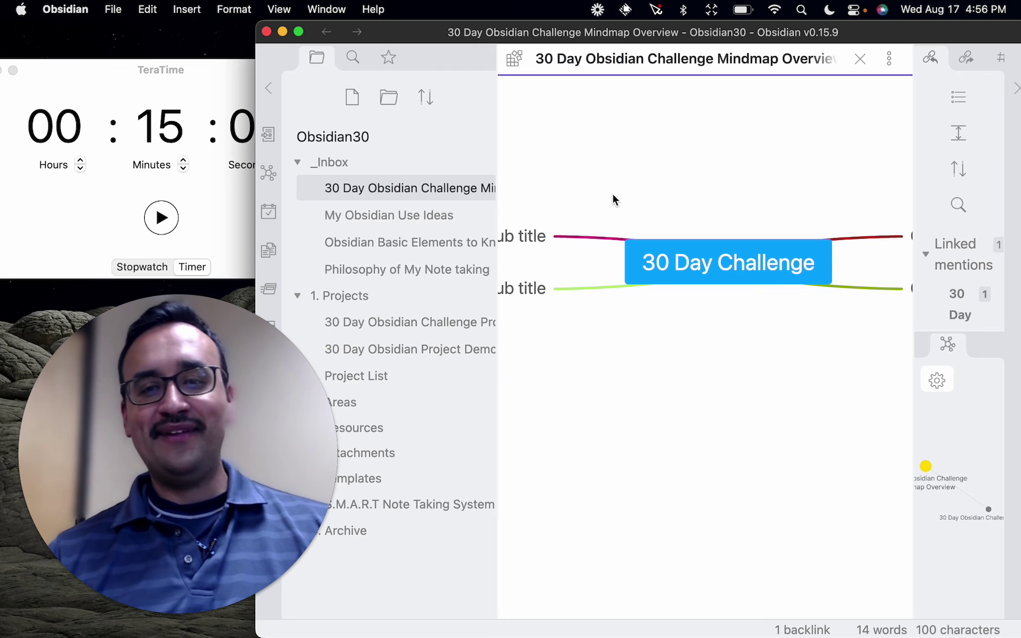
# Step: Widen the backlinks and local graph sidebar beside the mindmap, and shift the Obsidian window clear of the timer
pyautogui.hscroll(3, 658, 211)
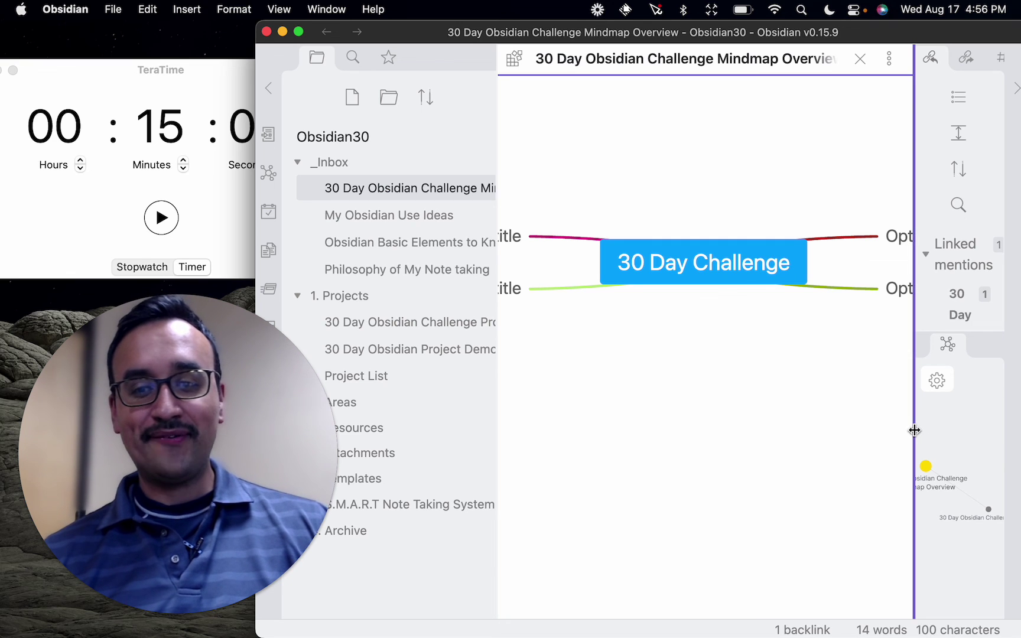
pyautogui.moveTo(913, 432); pyautogui.dragTo(841, 424)
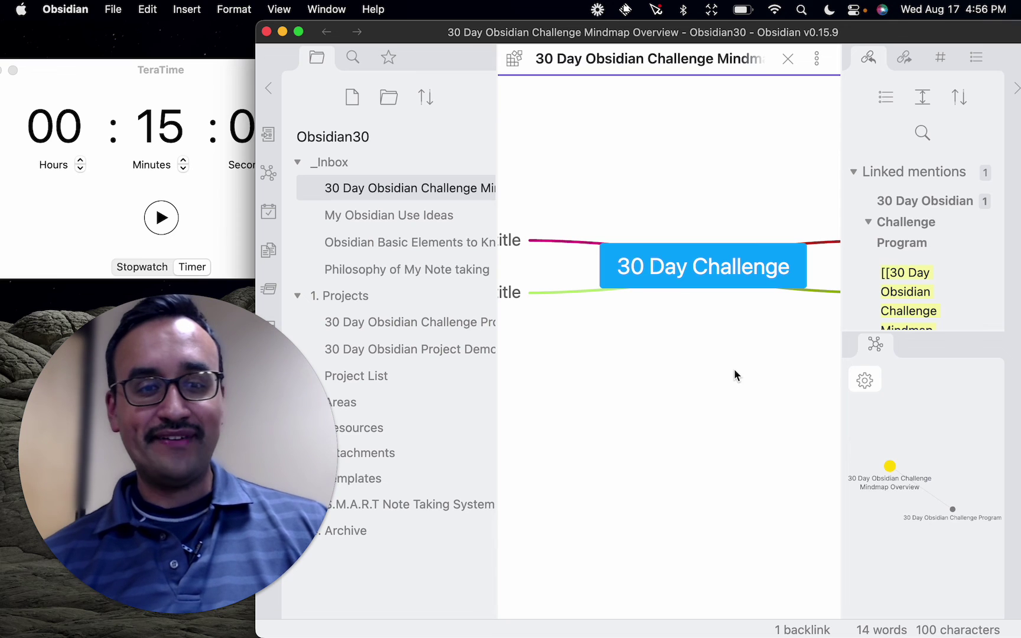
pyautogui.moveTo(412, 30); pyautogui.dragTo(467, 27)
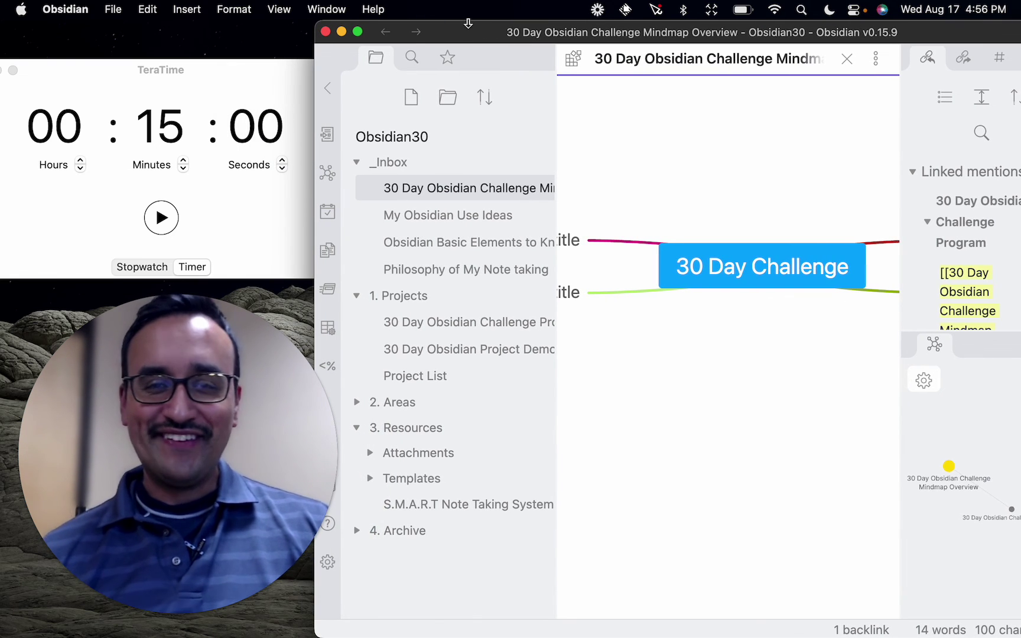